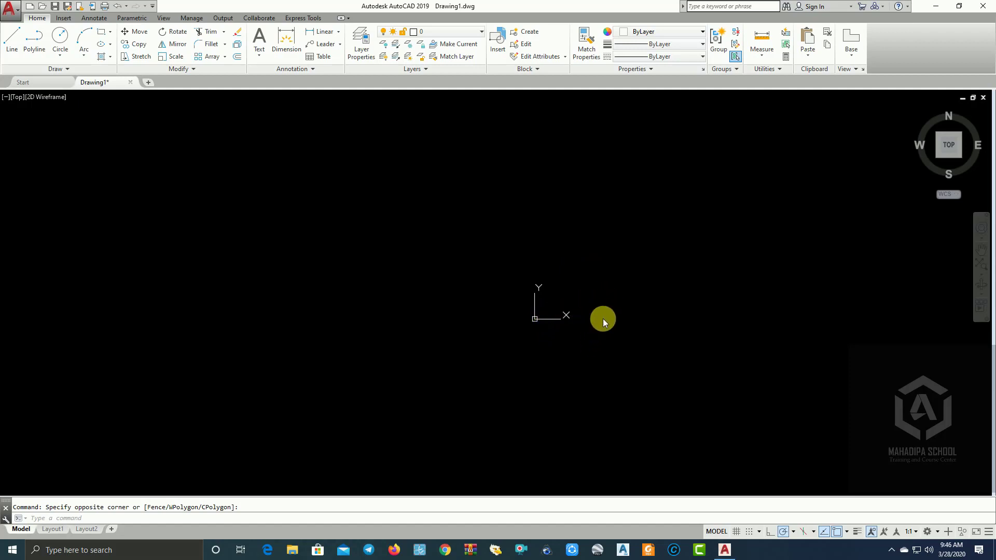
Pan and zoom the view so the origin sits at the lower left
{"action": "middle_click_drag", "start_coordinate": [583, 314], "coordinate": [275, 375]}
{"action": "scroll", "coordinate": [263, 351], "scroll_direction": "up", "scroll_amount": 2}
{"action": "scroll", "coordinate": [225, 371], "scroll_direction": "up", "scroll_amount": 3}
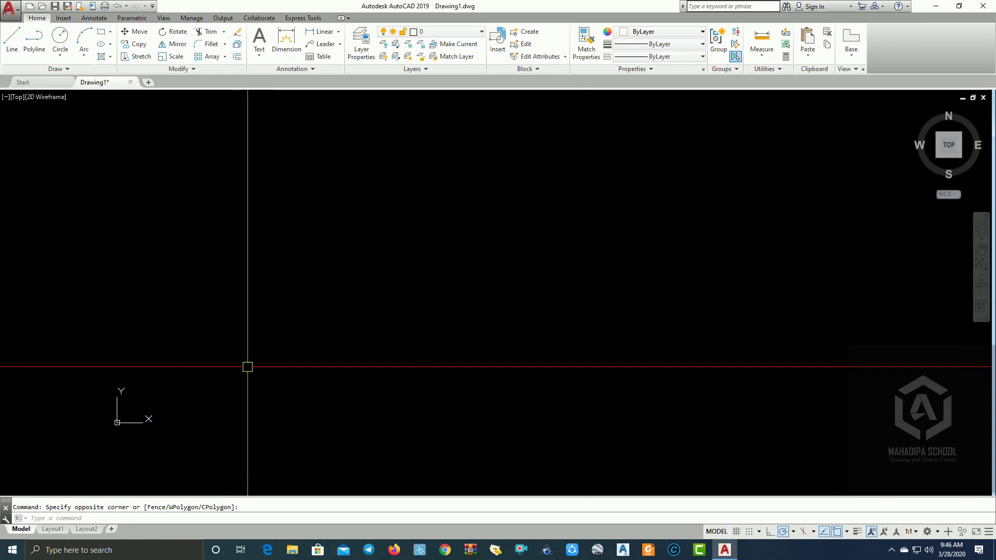
{"action": "middle_click_drag", "start_coordinate": [291, 338], "coordinate": [335, 325]}
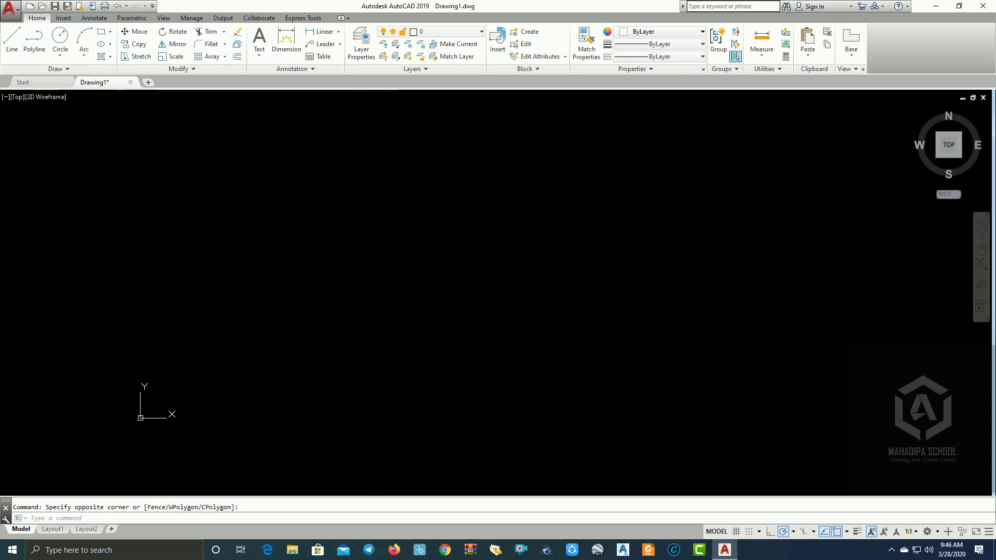
{"action": "left_click", "coordinate": [386, 248]}
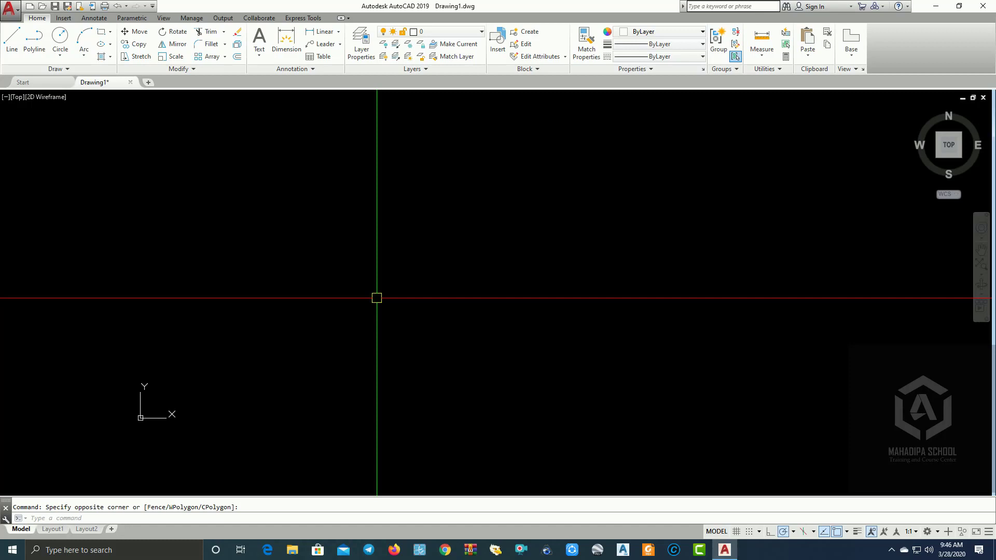
Change the Drawing Units insertion scale from Inches to Millimeters with UN
{"action": "type", "text": "UN"}
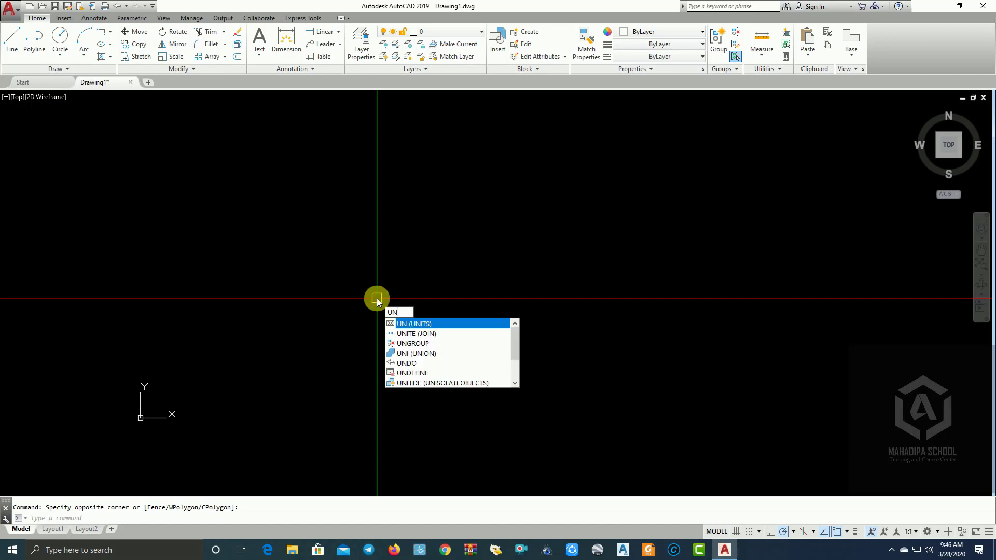
{"action": "key", "text": "Return"}
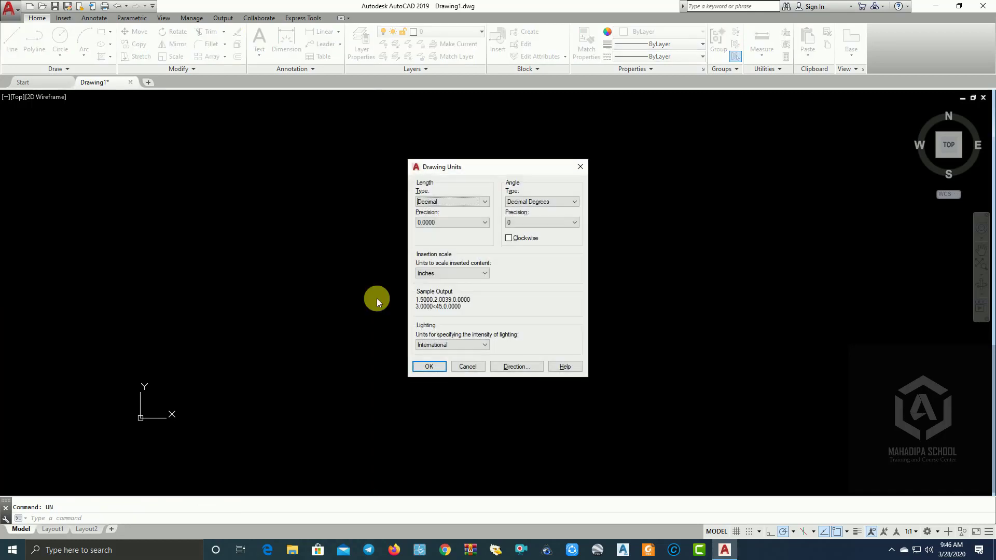
{"action": "left_click_drag", "start_coordinate": [455, 170], "coordinate": [319, 141]}
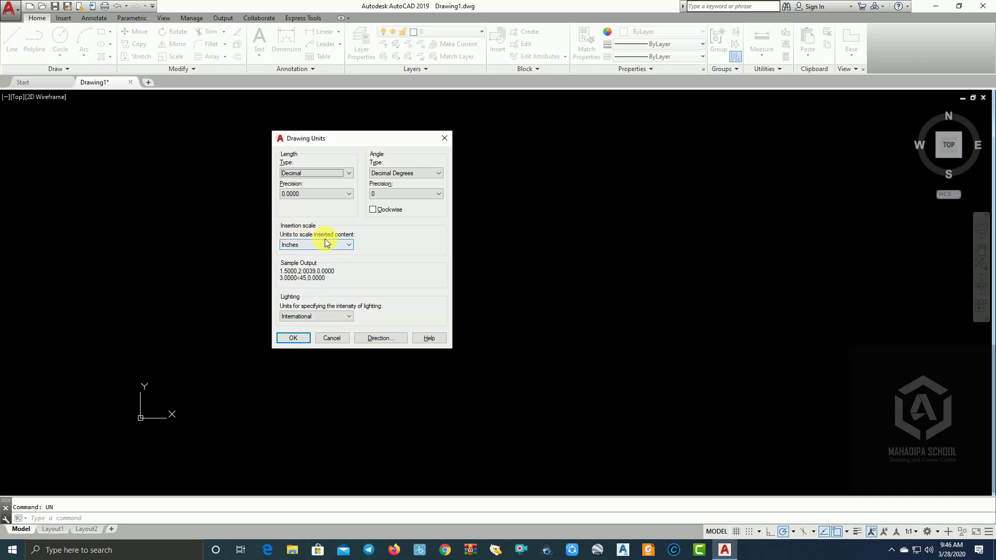
{"action": "left_click_drag", "start_coordinate": [312, 139], "coordinate": [282, 127]}
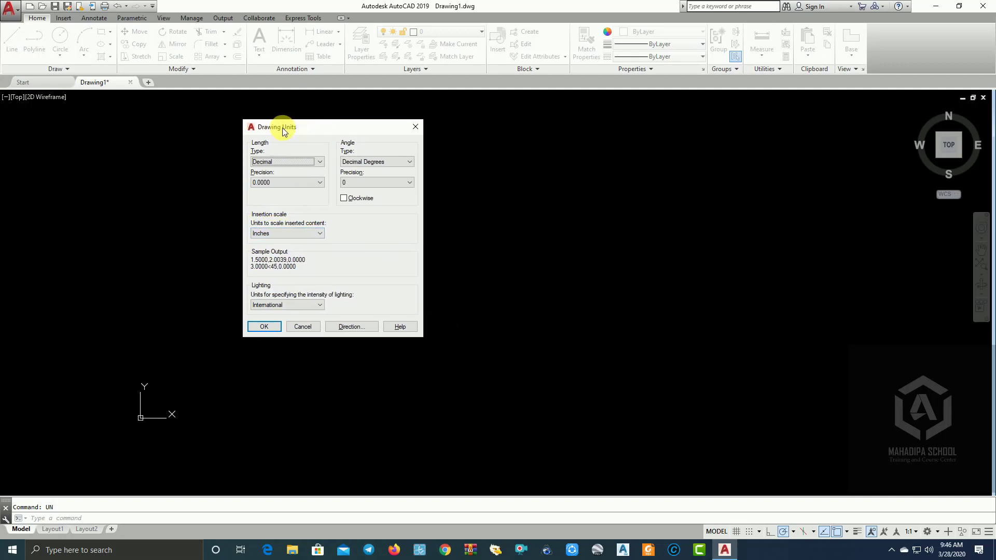
{"action": "left_click", "coordinate": [294, 234]}
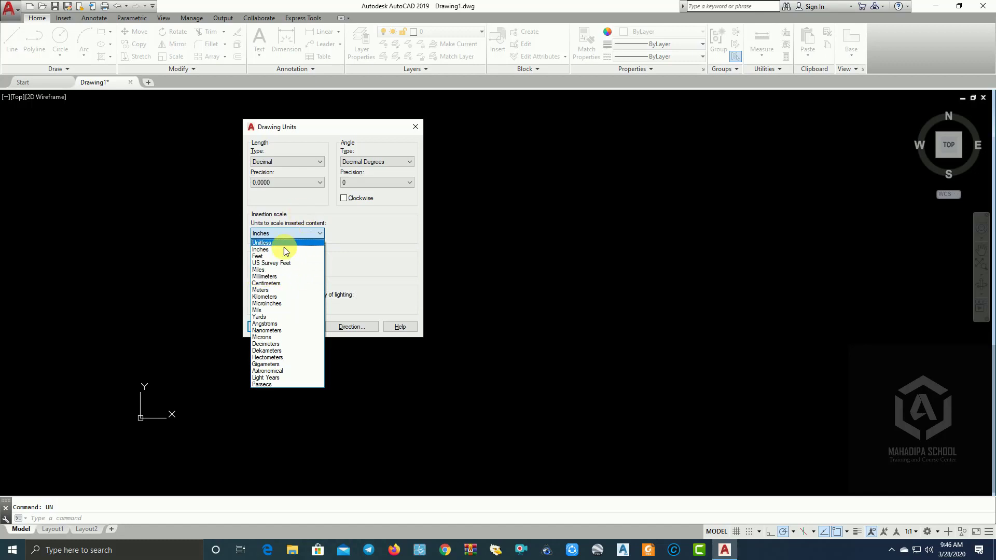
{"action": "left_click", "coordinate": [262, 277]}
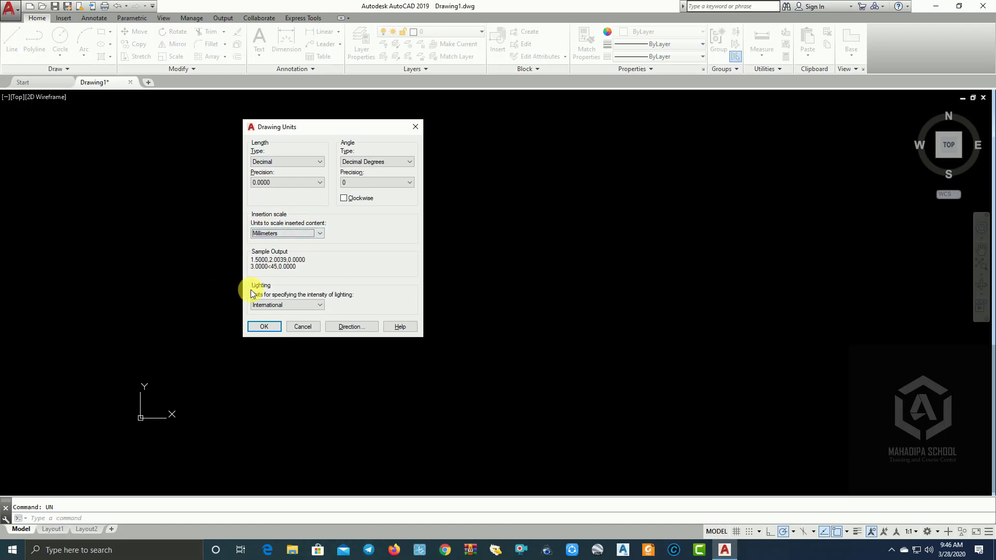
{"action": "left_click", "coordinate": [269, 326]}
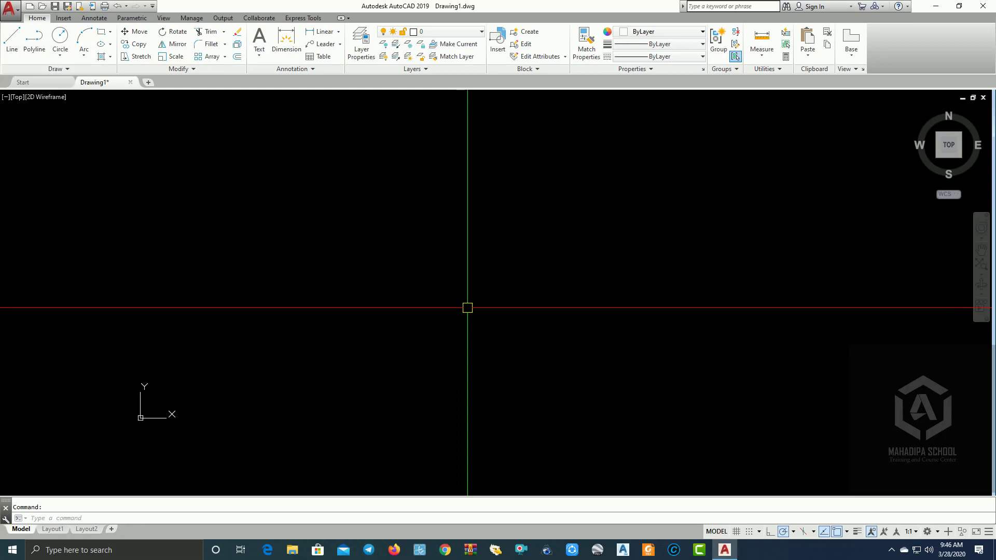
{"action": "type", "text": "OP"}
{"action": "key", "text": "Return"}
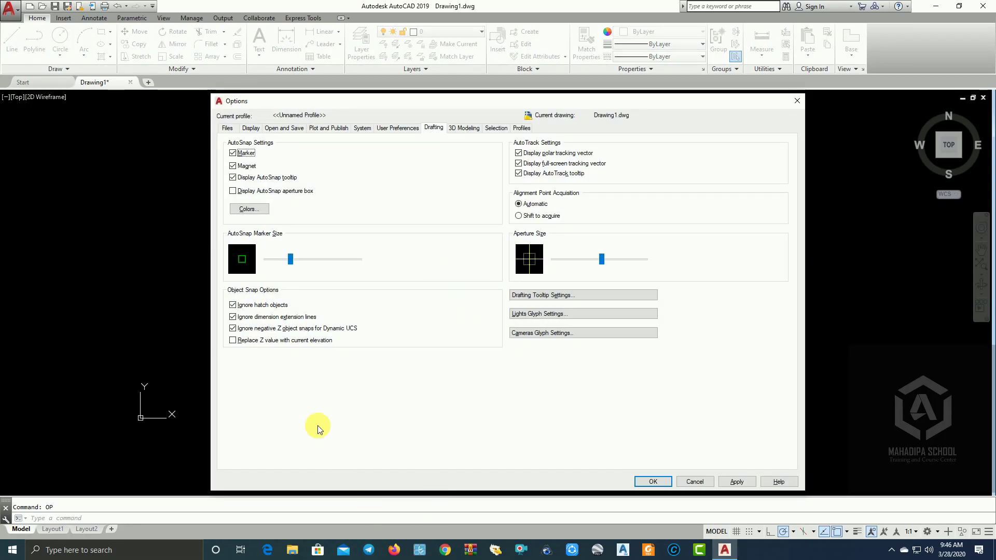
{"action": "left_click", "coordinate": [385, 128]}
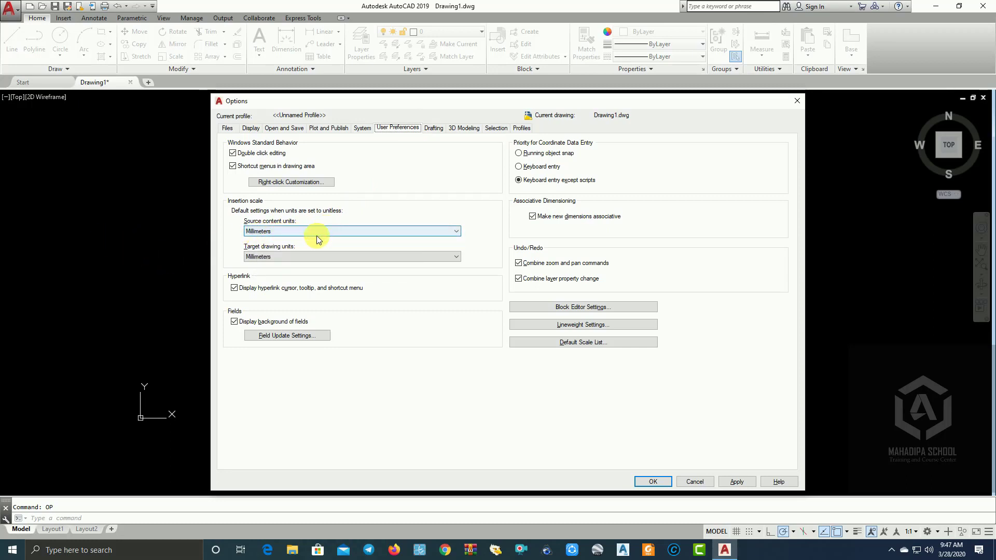
{"action": "left_click", "coordinate": [361, 128]}
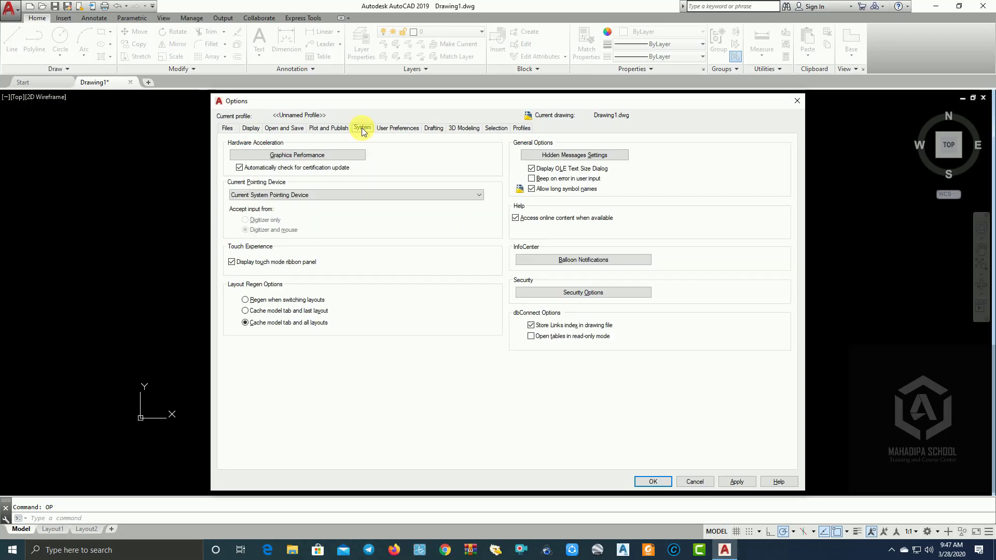
{"action": "left_click", "coordinate": [330, 129]}
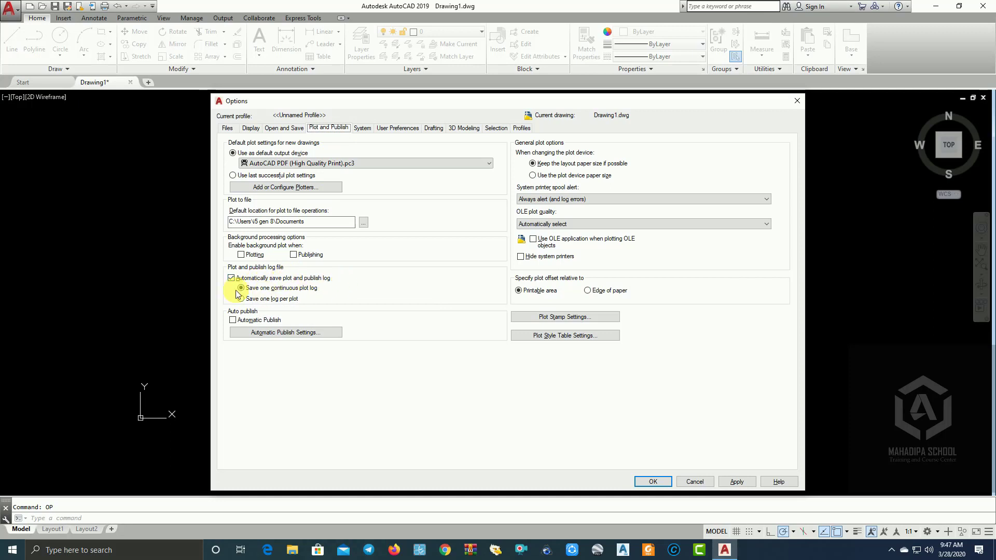
{"action": "left_click", "coordinate": [295, 128]}
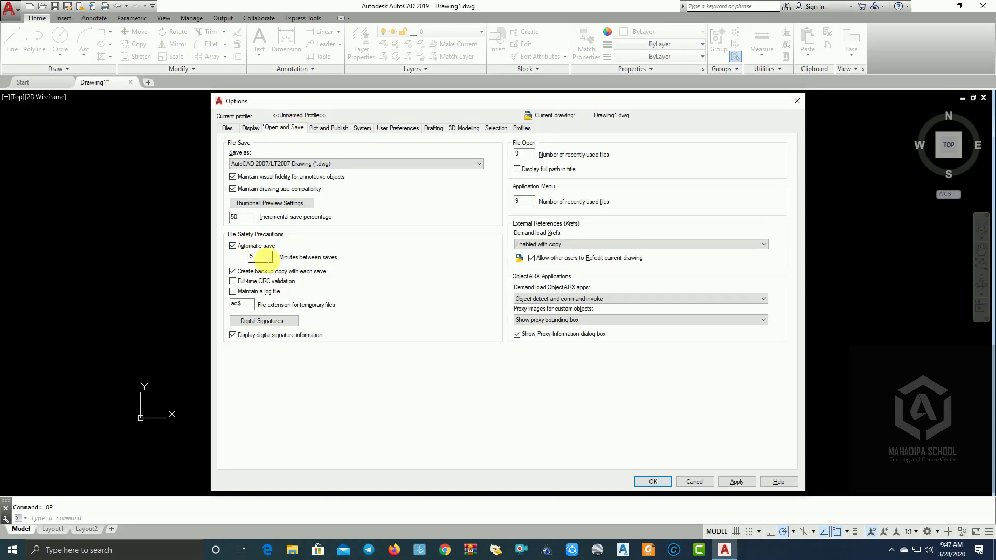
{"action": "left_click", "coordinate": [262, 258]}
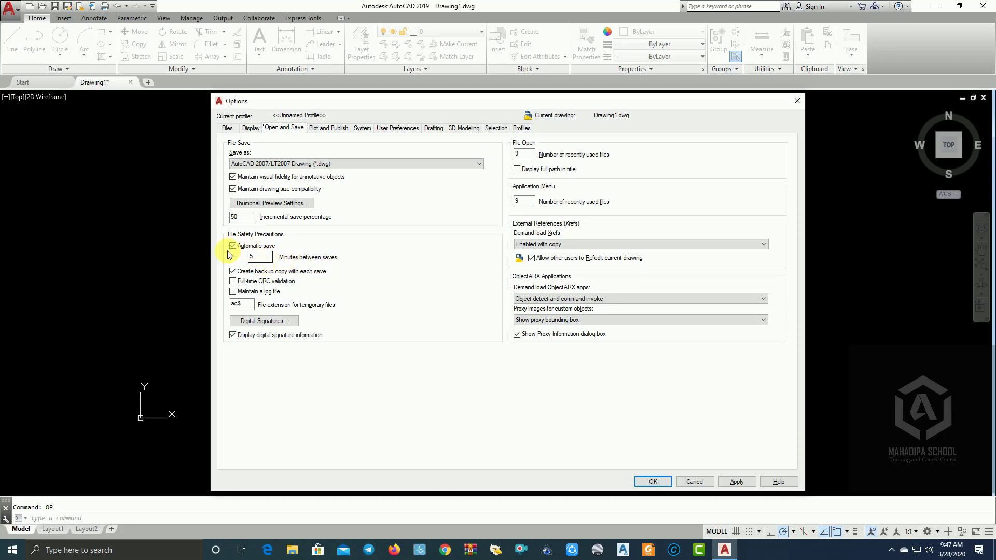
{"action": "left_click", "coordinate": [253, 129]}
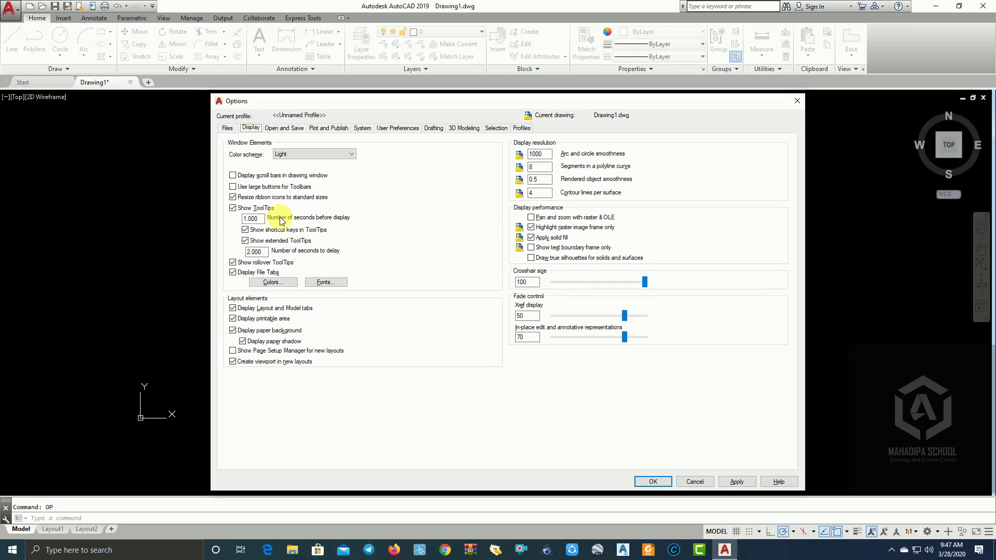
{"action": "left_click", "coordinate": [282, 282]}
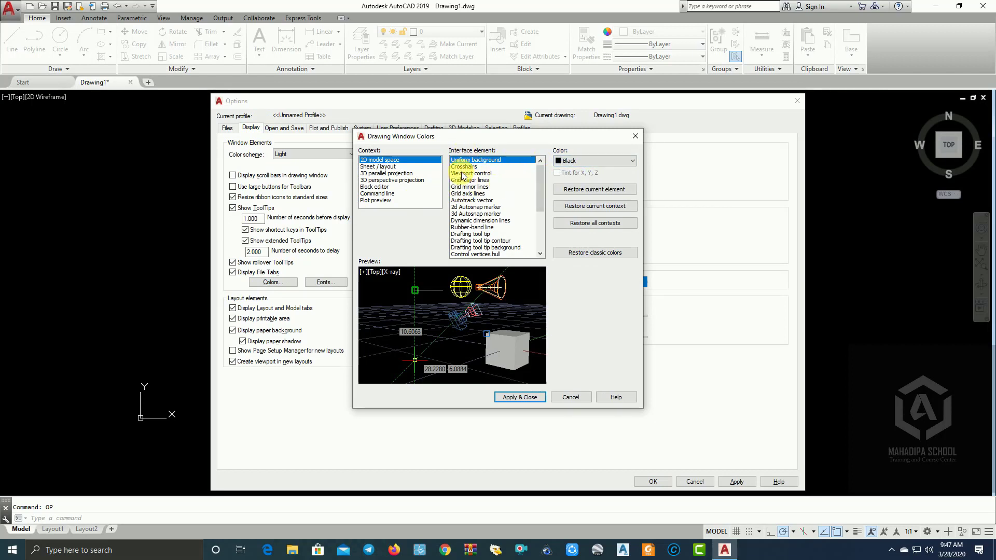
{"action": "left_click", "coordinate": [604, 160]}
{"action": "left_click", "coordinate": [591, 160]}
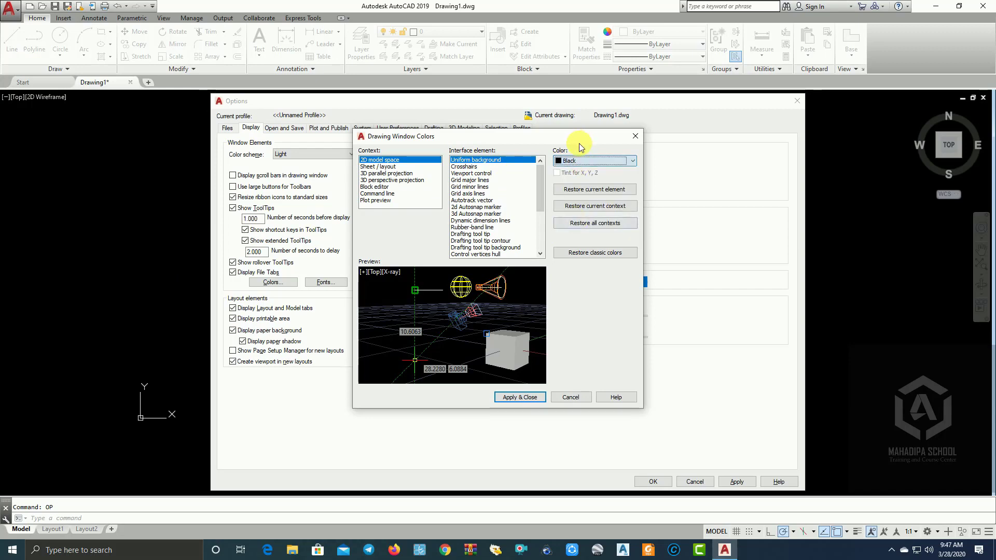
{"action": "left_click", "coordinate": [516, 397]}
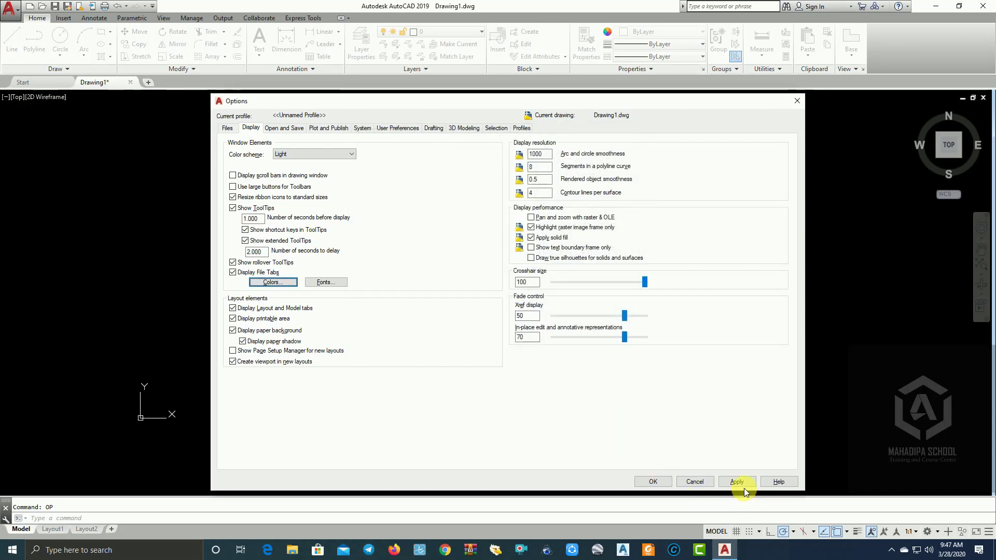
{"action": "left_click", "coordinate": [653, 481]}
Close the Options dialog keeping its changes, then glance at the layer list
{"action": "left_click", "coordinate": [518, 410]}
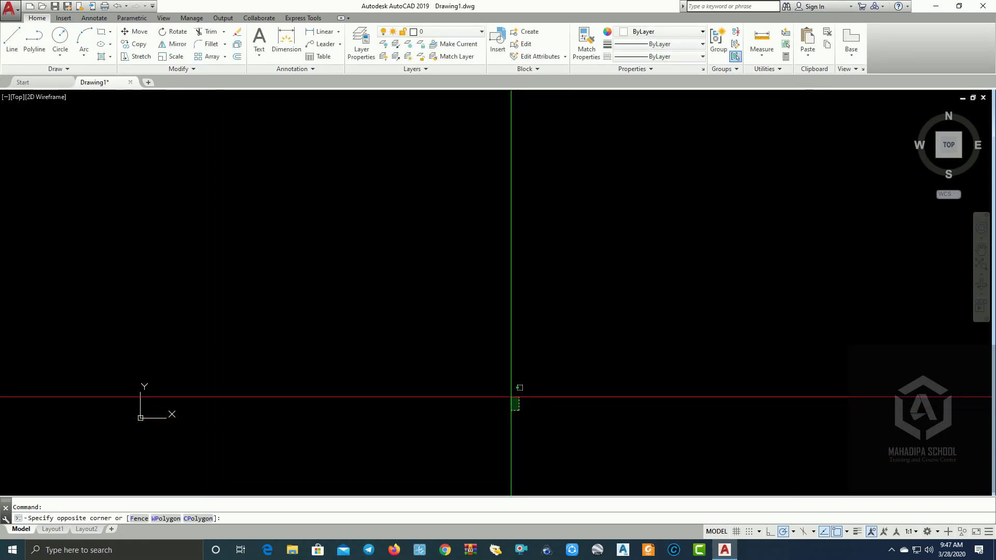
{"action": "left_click", "coordinate": [505, 392]}
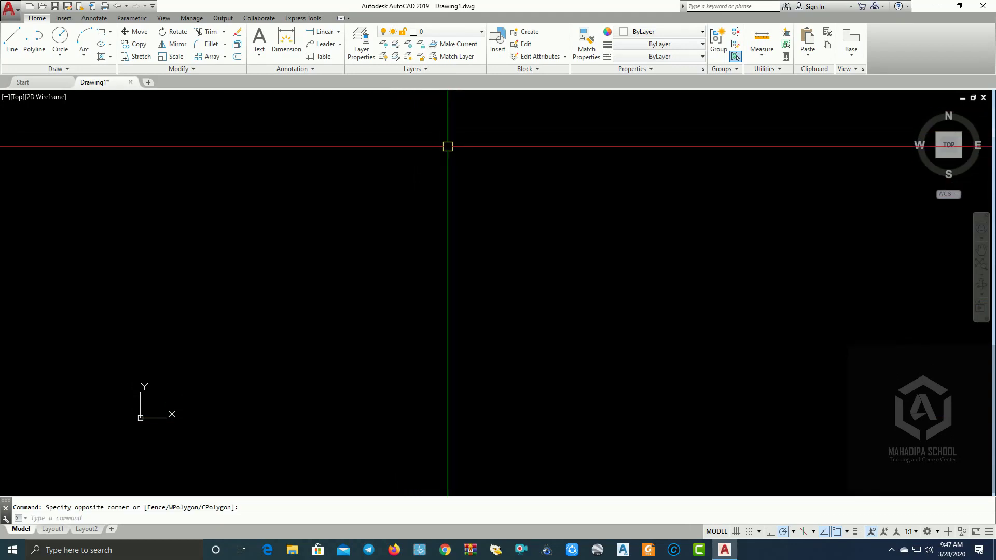
{"action": "left_click", "coordinate": [469, 32]}
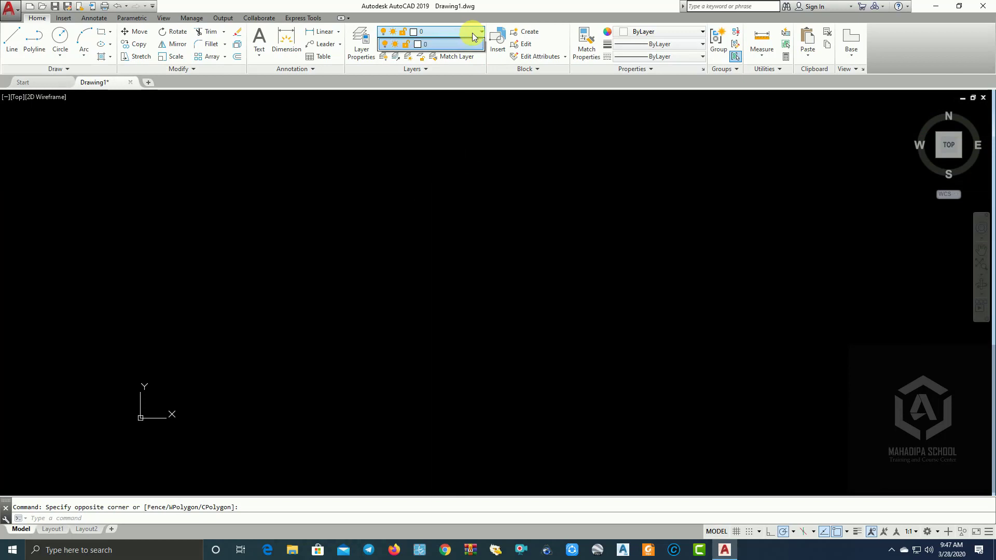
{"action": "left_click", "coordinate": [500, 243]}
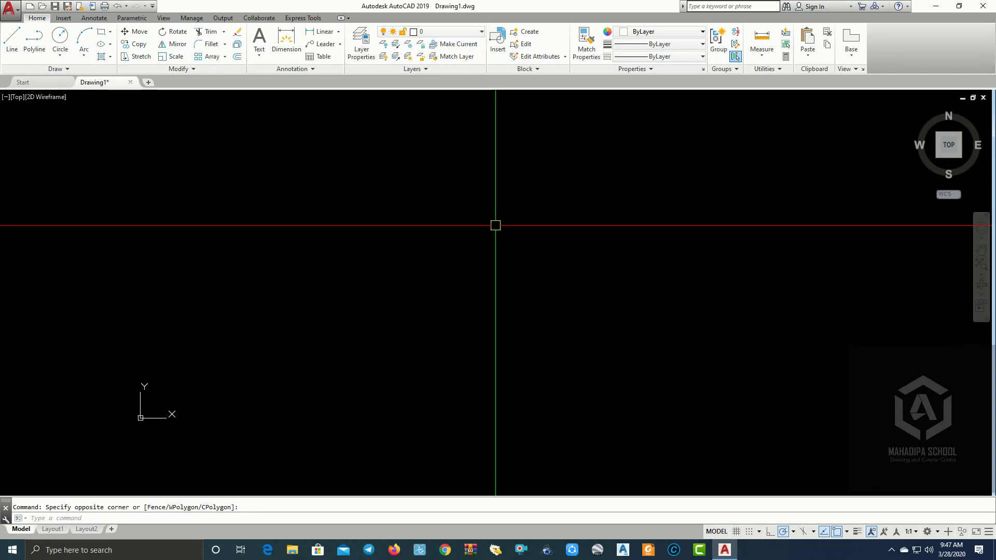
Open the Layer Properties Manager via LA, showing only layer 0
{"action": "left_click", "coordinate": [366, 47]}
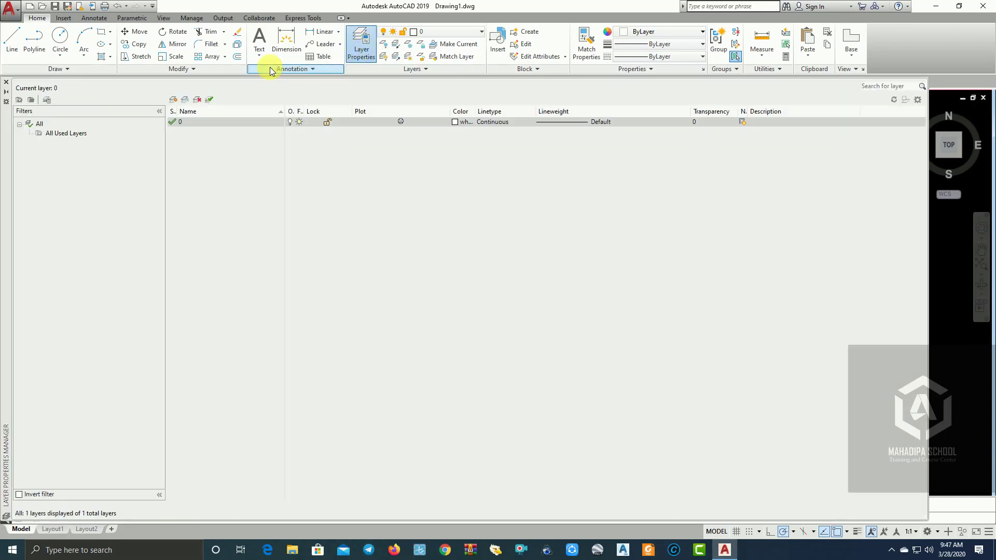
{"action": "left_click", "coordinate": [5, 83]}
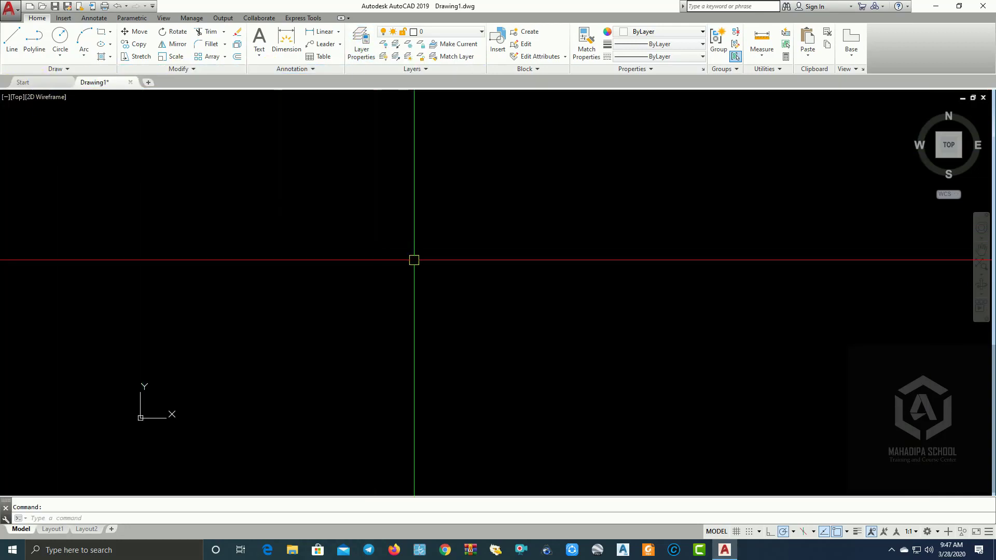
{"action": "type", "text": "la"}
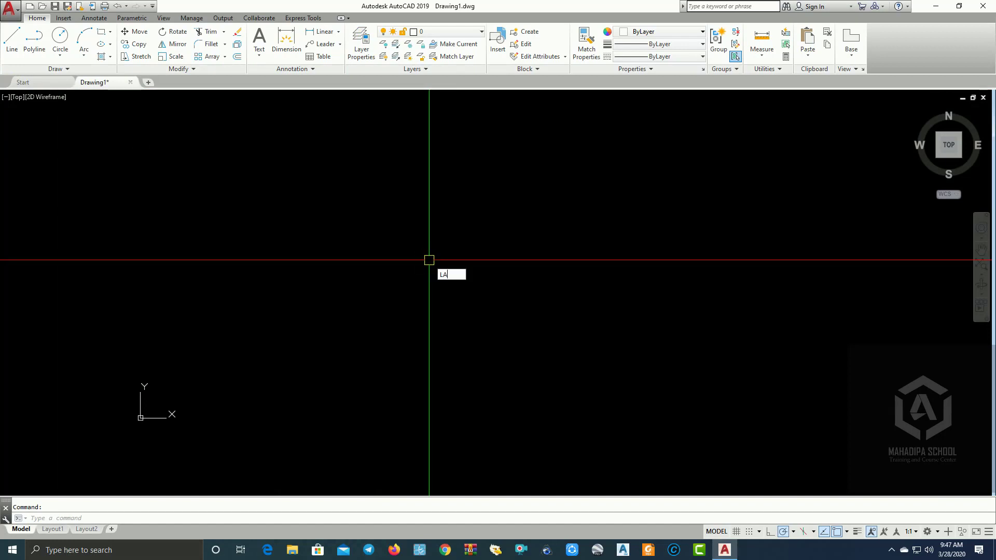
{"action": "key", "text": "Return"}
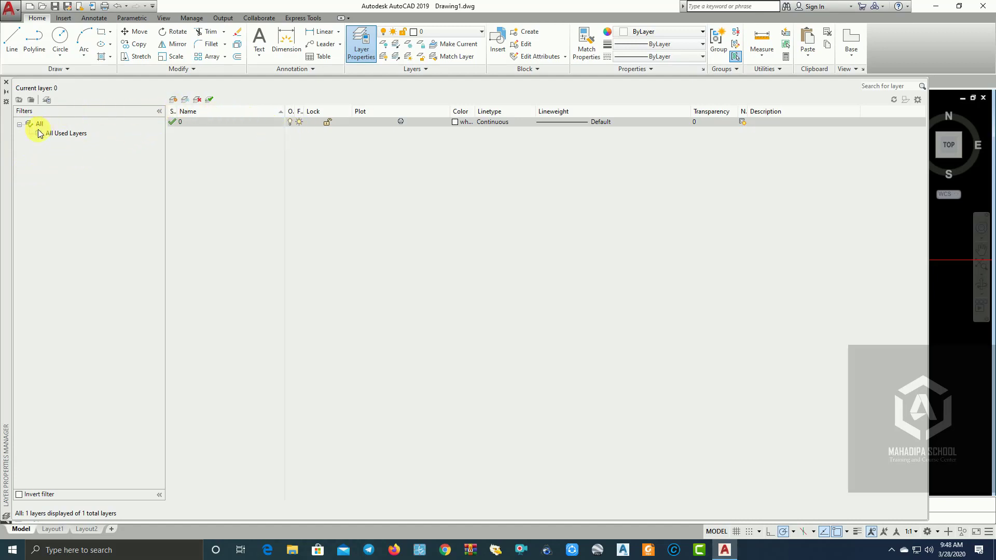
Add a new layer and rename Layer1 to AS BANGUNAN
{"action": "left_click", "coordinate": [174, 101]}
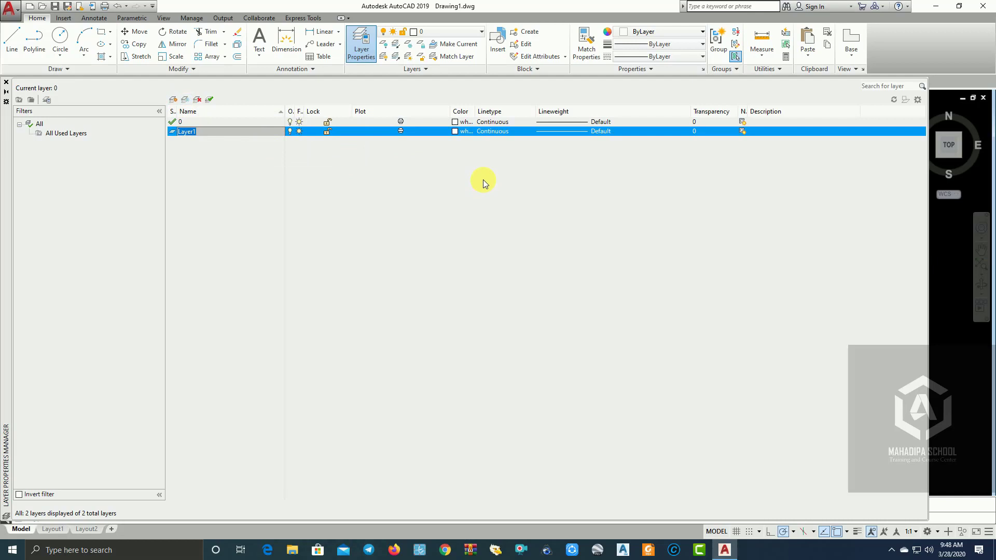
{"action": "key", "text": "BackSpace"}
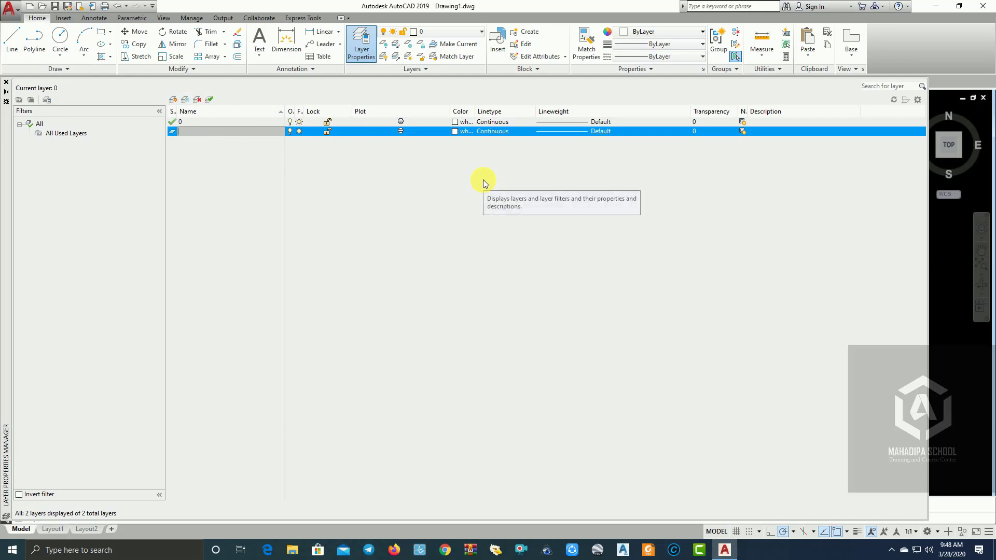
{"action": "type", "text": "a"}
{"action": "type", "text": "AS B"}
{"action": "type", "text": "ANGU"}
{"action": "type", "text": "NAN"}
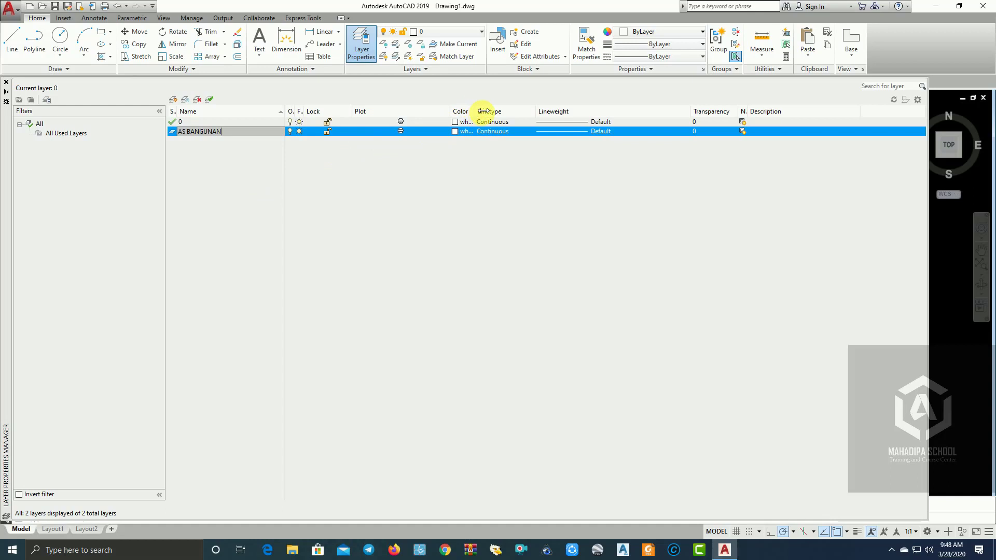
{"action": "mouse_move", "coordinate": [475, 111]}
{"action": "left_mouse_down"}
{"action": "mouse_move", "coordinate": [495, 111]}
{"action": "mouse_move", "coordinate": [362, 111]}
{"action": "mouse_move", "coordinate": [404, 116]}
{"action": "left_mouse_up"}
{"action": "left_click", "coordinate": [399, 101]}
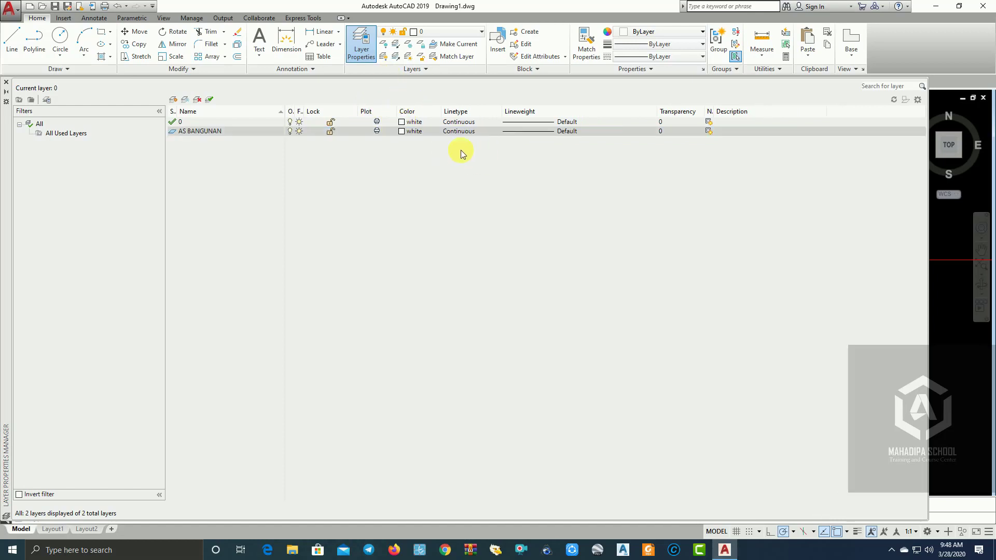
Set the AS BANGUNAN layer colour to index 8 grey
{"action": "left_click", "coordinate": [402, 131]}
{"action": "left_click_drag", "start_coordinate": [649, 158], "coordinate": [148, 161]}
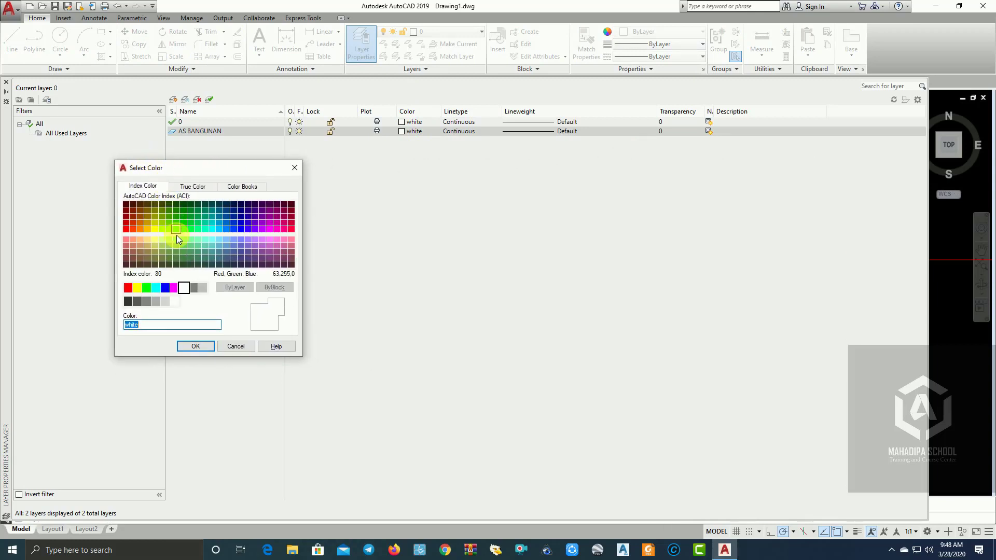
{"action": "left_click", "coordinate": [202, 288]}
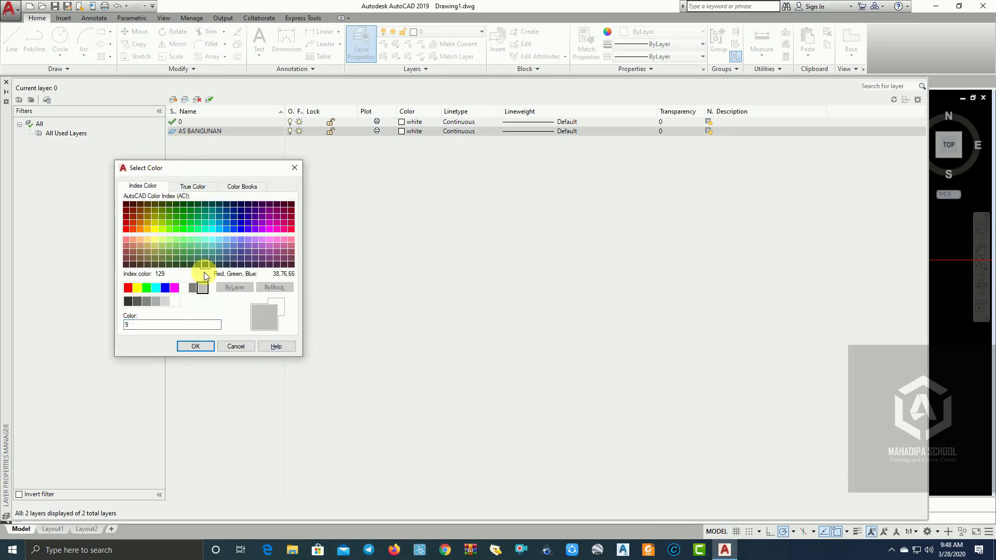
{"action": "left_click", "coordinate": [193, 288]}
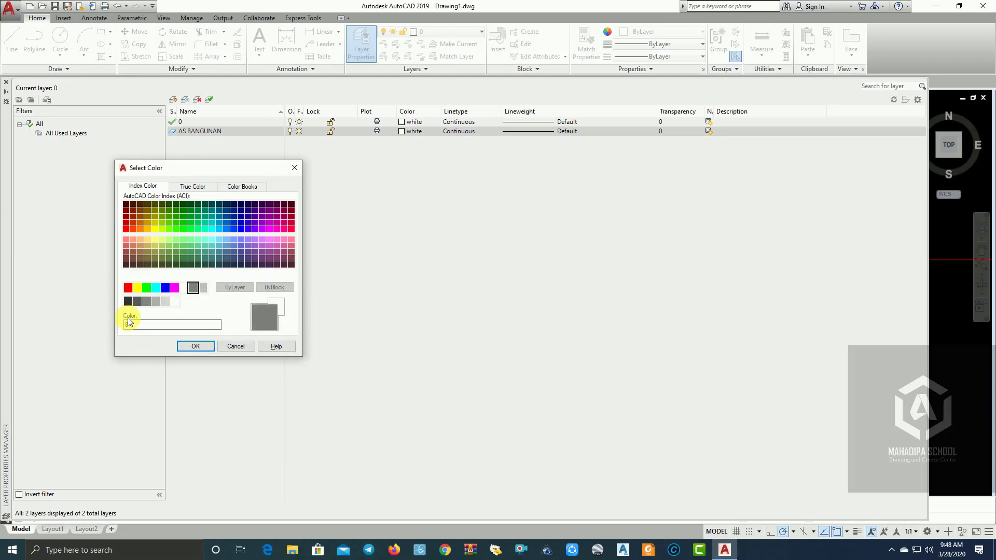
{"action": "left_click", "coordinate": [195, 346]}
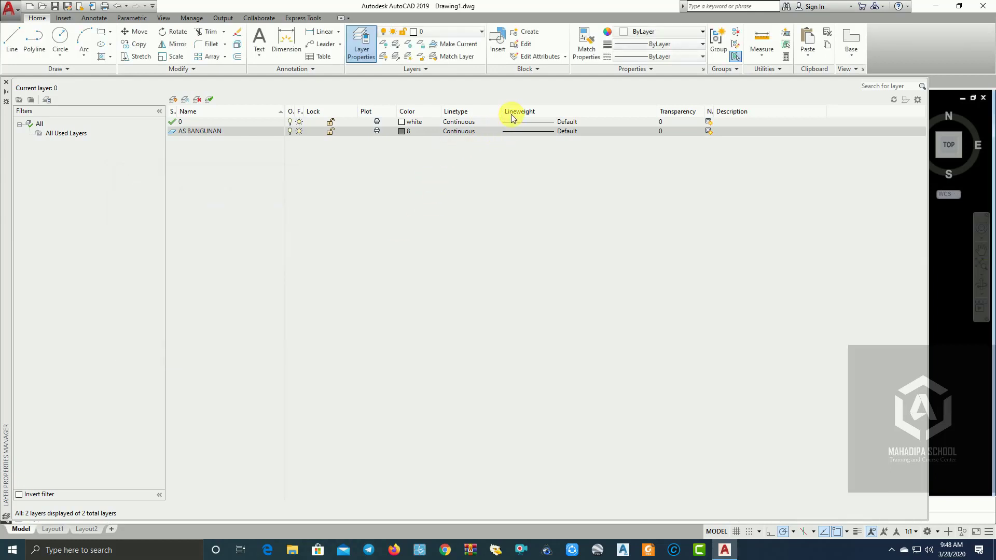
Load the CENTER2 linetype and assign it to the AS BANGUNAN layer
{"action": "left_click", "coordinate": [472, 134]}
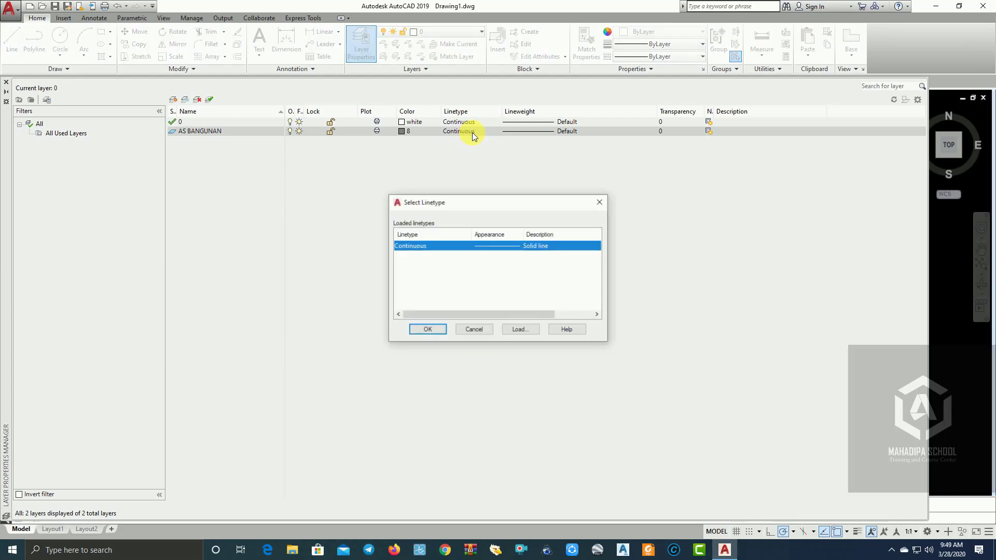
{"action": "left_click", "coordinate": [604, 204]}
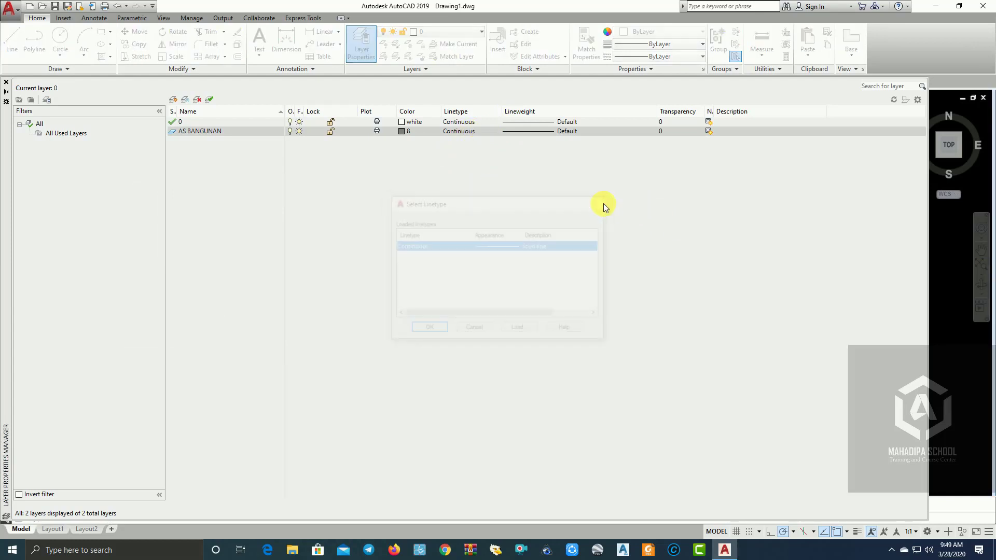
{"action": "left_click", "coordinate": [469, 132]}
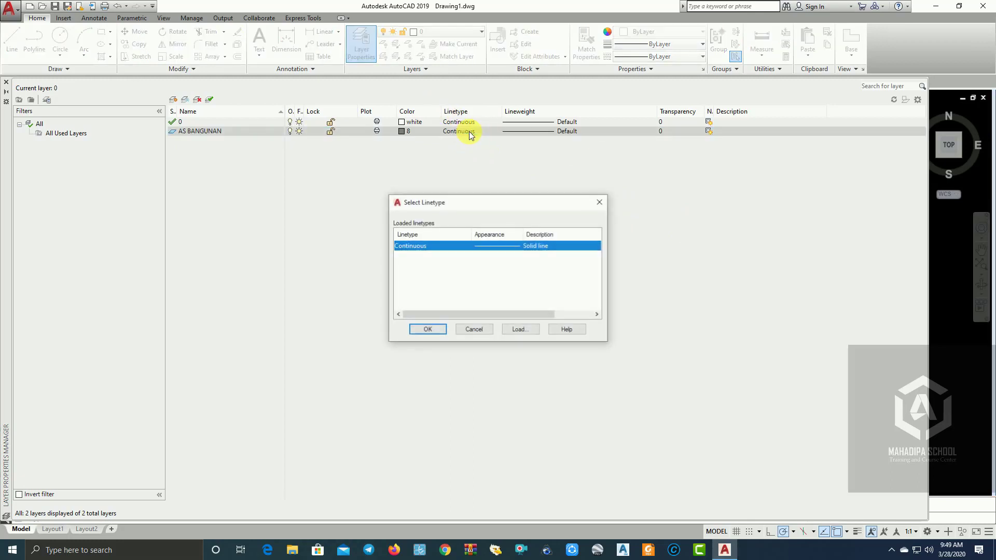
{"action": "left_click", "coordinate": [521, 330]}
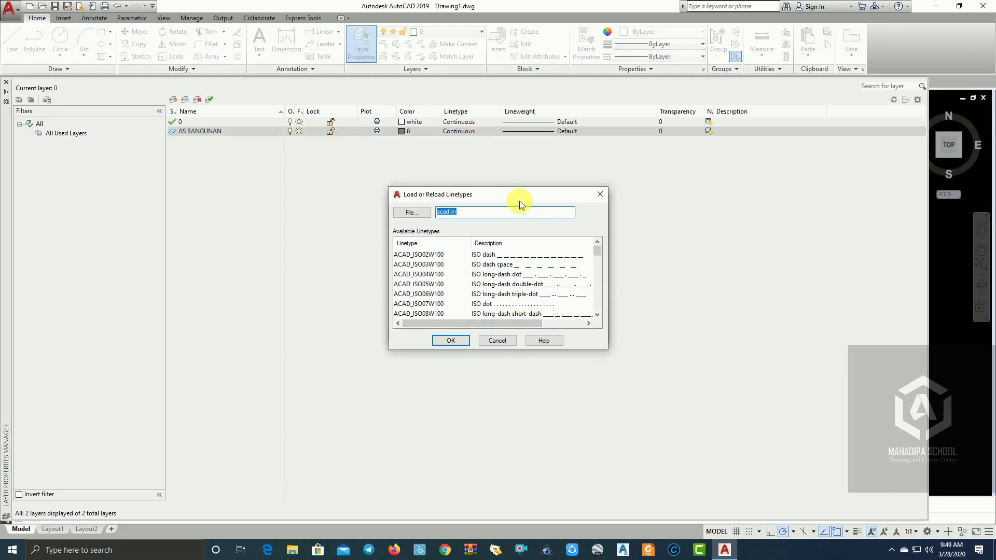
{"action": "left_click_drag", "start_coordinate": [490, 194], "coordinate": [257, 144]}
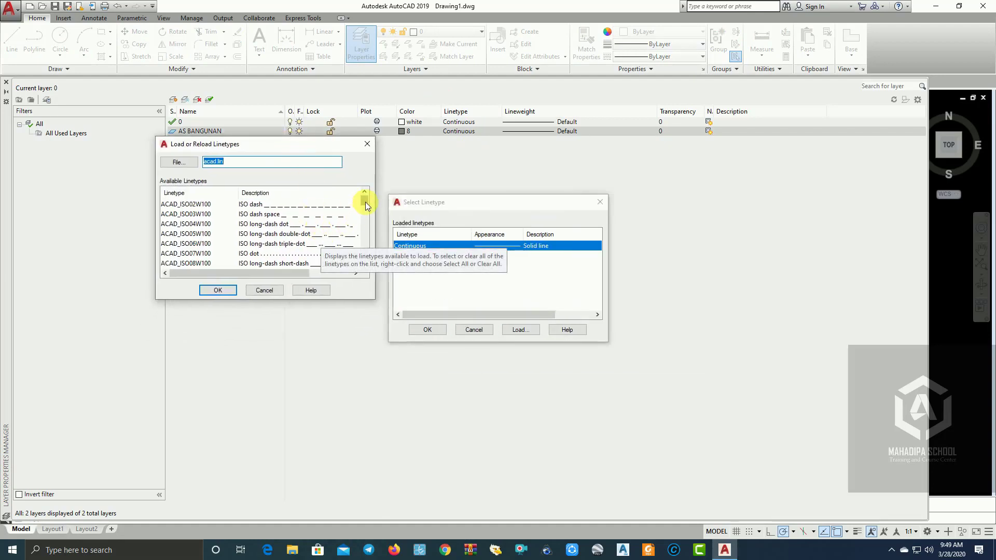
{"action": "left_click_drag", "start_coordinate": [365, 202], "coordinate": [365, 203]}
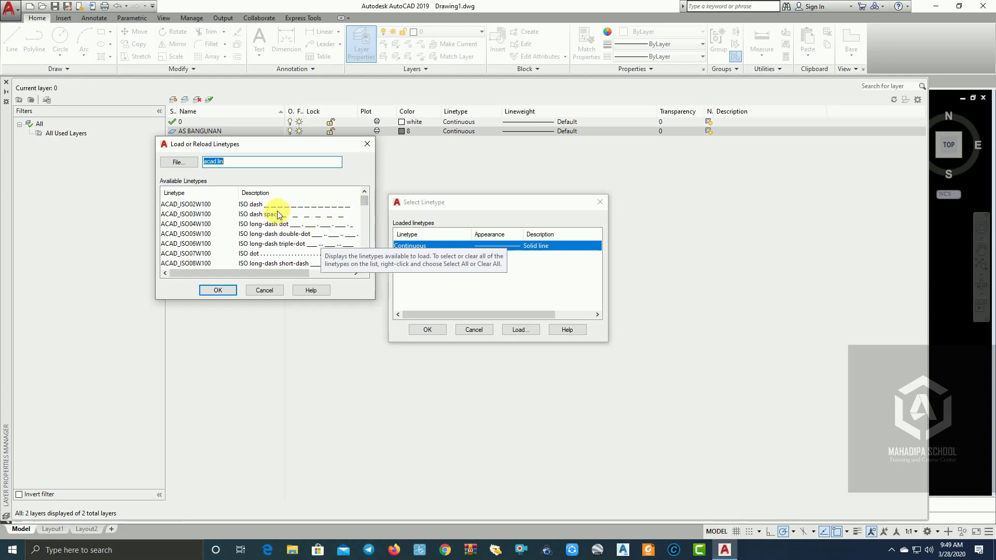
{"action": "scroll", "coordinate": [304, 246], "scroll_direction": "down", "scroll_amount": 1}
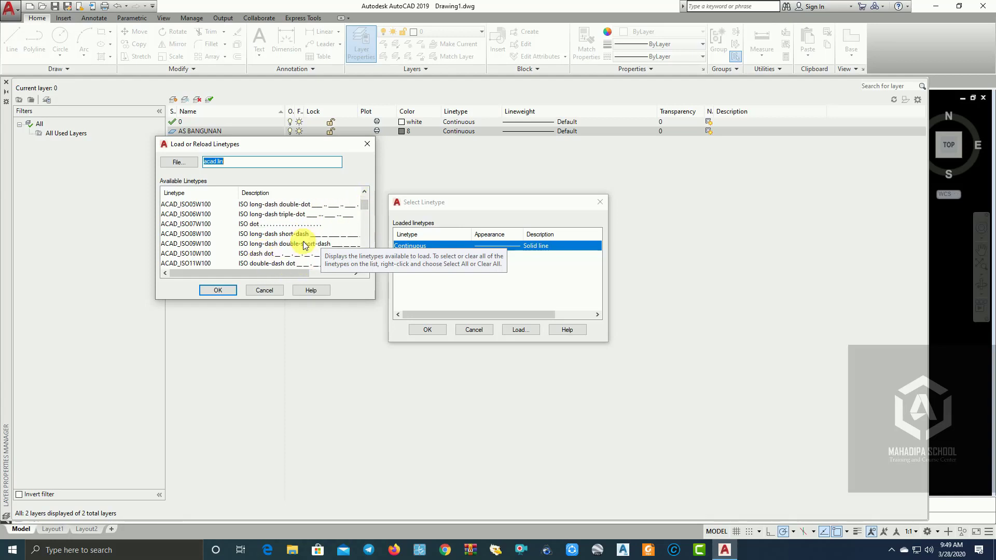
{"action": "scroll", "coordinate": [318, 228], "scroll_direction": "down", "scroll_amount": 1}
{"action": "scroll", "coordinate": [342, 224], "scroll_direction": "down", "scroll_amount": 2}
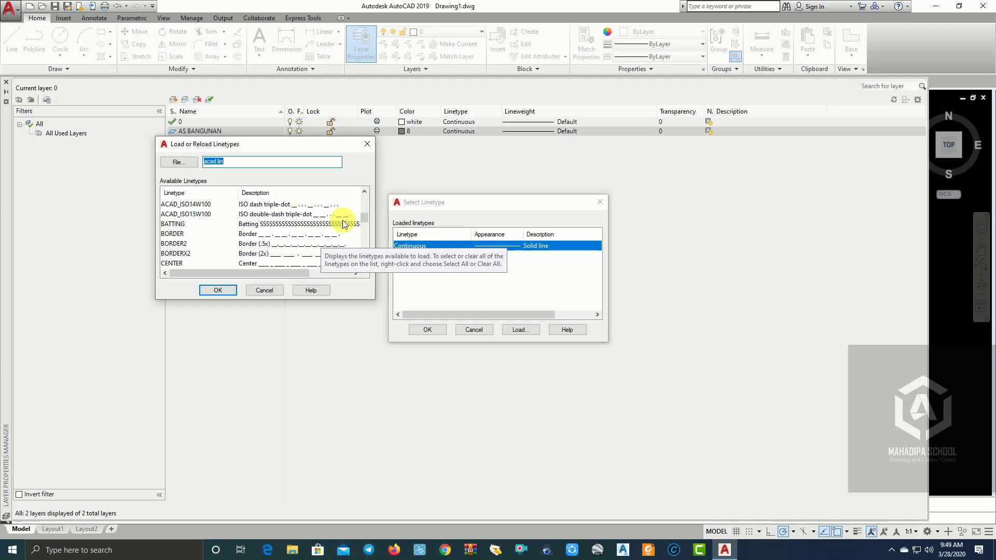
{"action": "scroll", "coordinate": [343, 223], "scroll_direction": "down", "scroll_amount": 1}
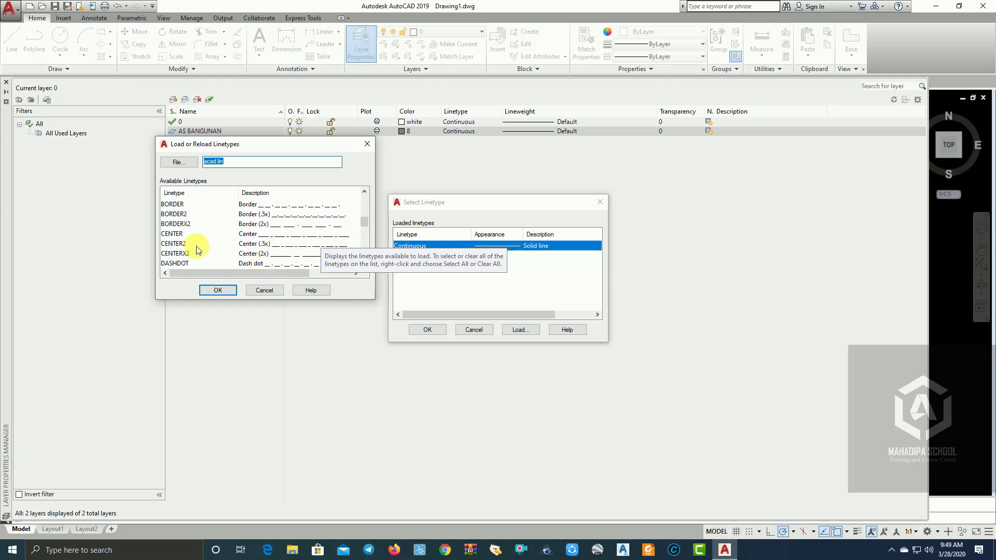
{"action": "left_click", "coordinate": [173, 244]}
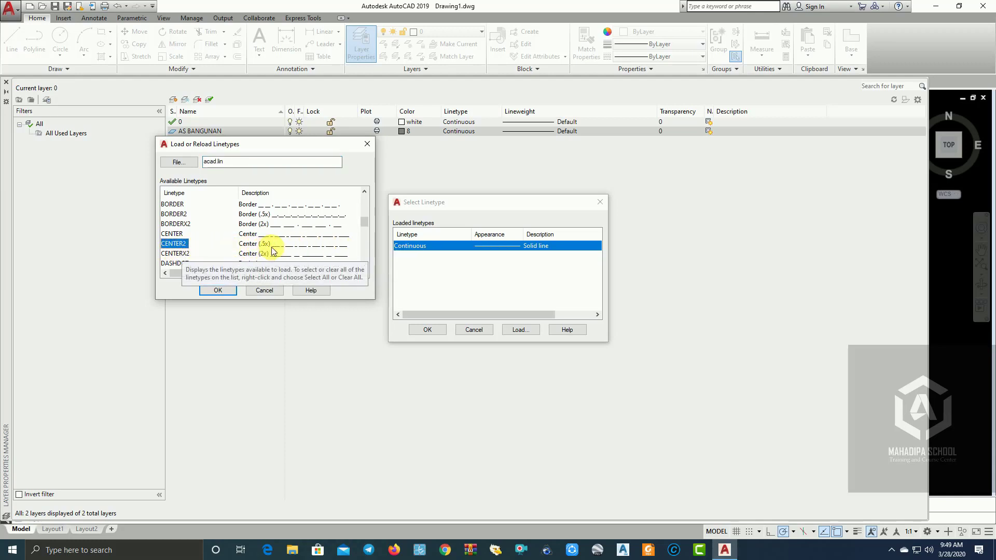
{"action": "left_click", "coordinate": [217, 290]}
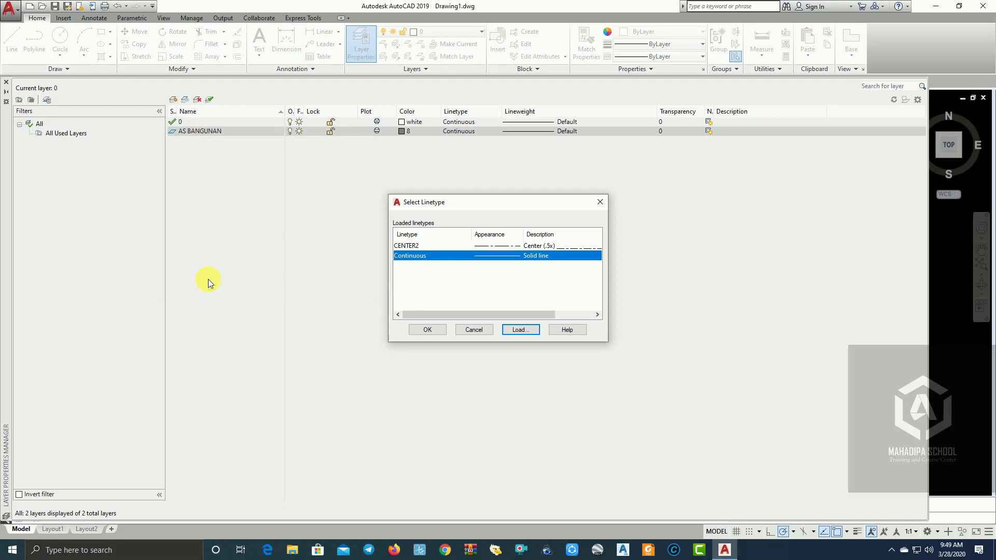
{"action": "left_click", "coordinate": [420, 246]}
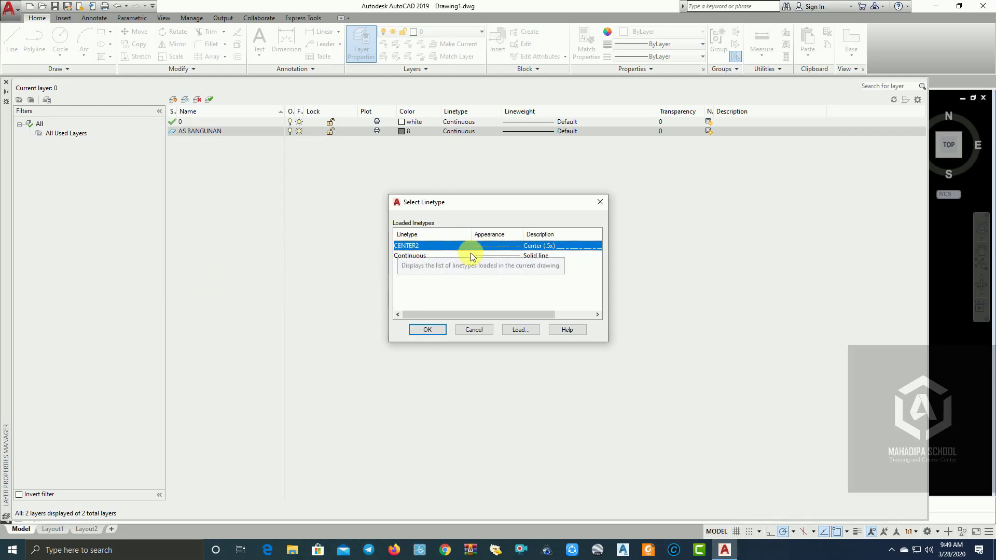
{"action": "left_click", "coordinate": [427, 330]}
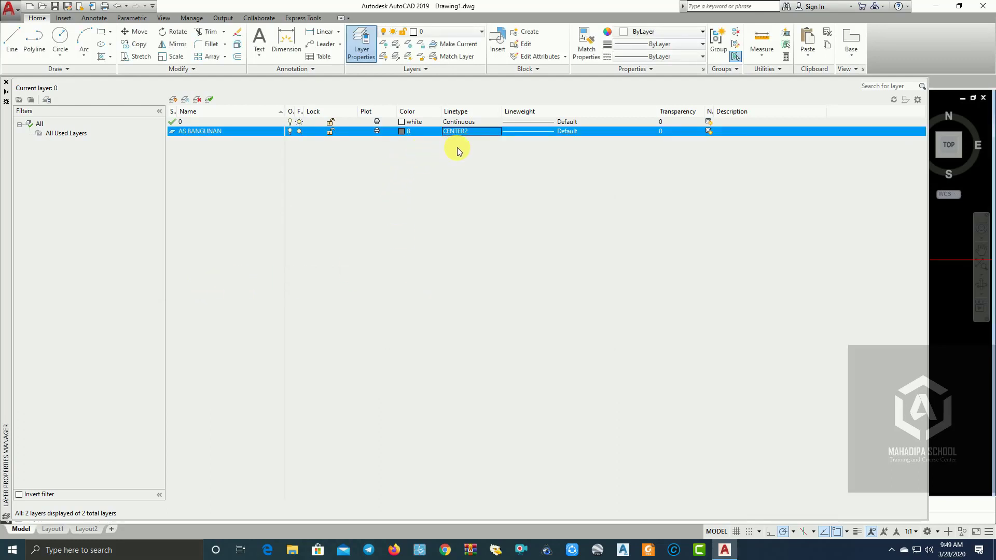
Give AS BANGUNAN a 0.00 mm lineweight, then select layer 0
{"action": "left_click", "coordinate": [570, 131]}
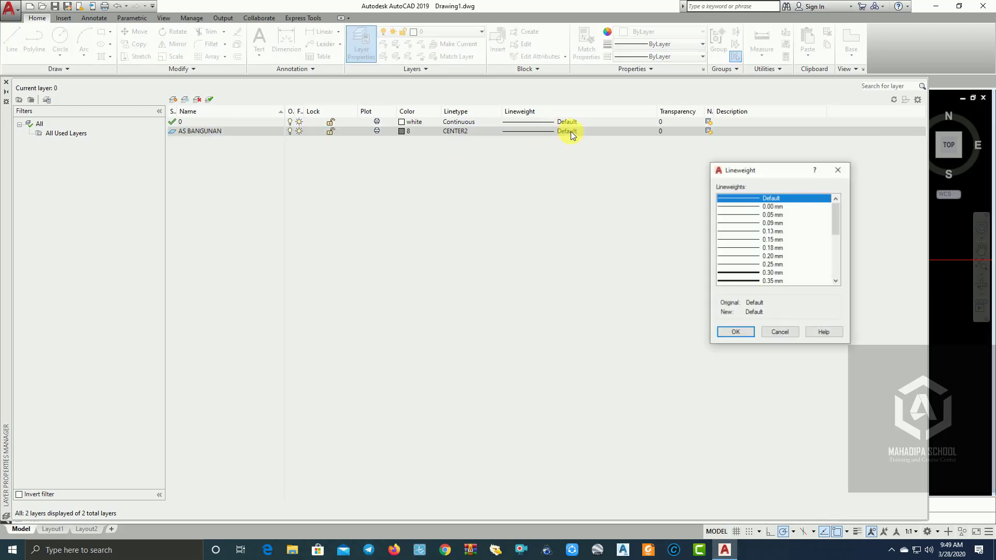
{"action": "left_click", "coordinate": [742, 207]}
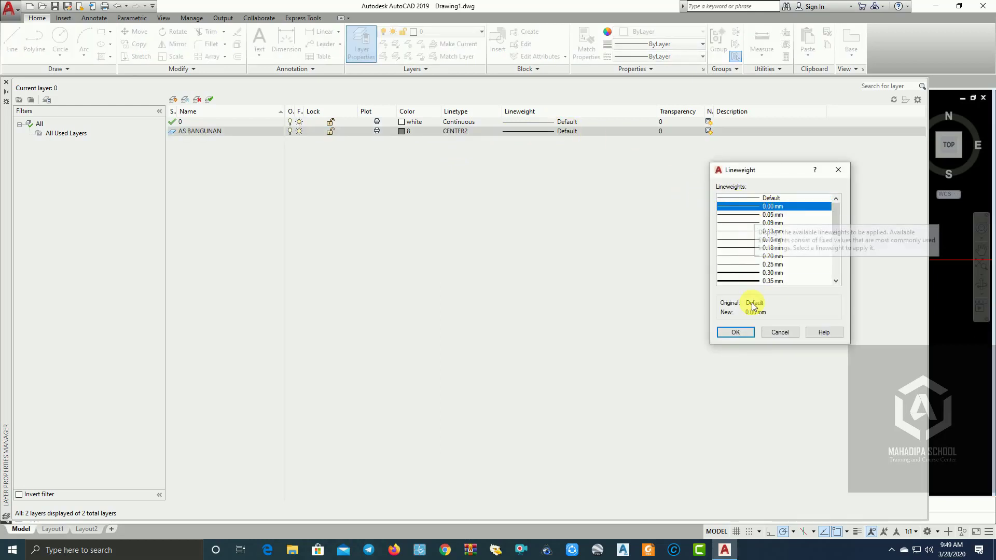
{"action": "left_click", "coordinate": [735, 332]}
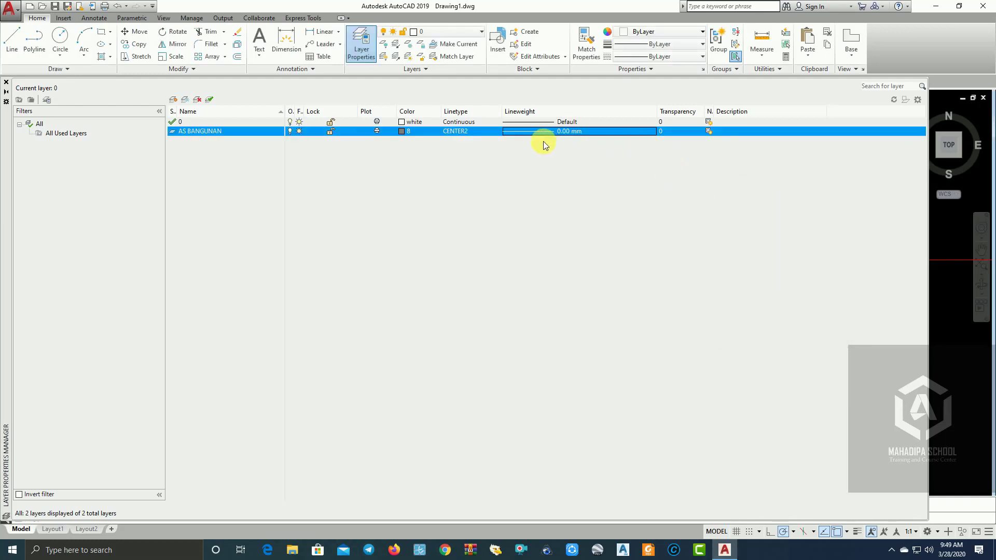
{"action": "left_click", "coordinate": [195, 185]}
{"action": "left_click", "coordinate": [186, 123]}
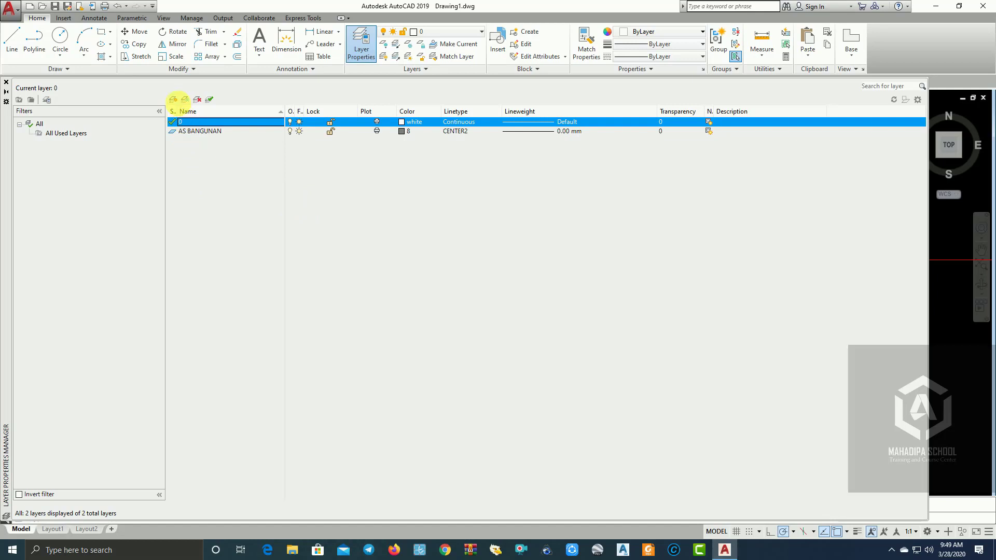
Create a new layer named KOLOM
{"action": "left_click", "coordinate": [173, 100]}
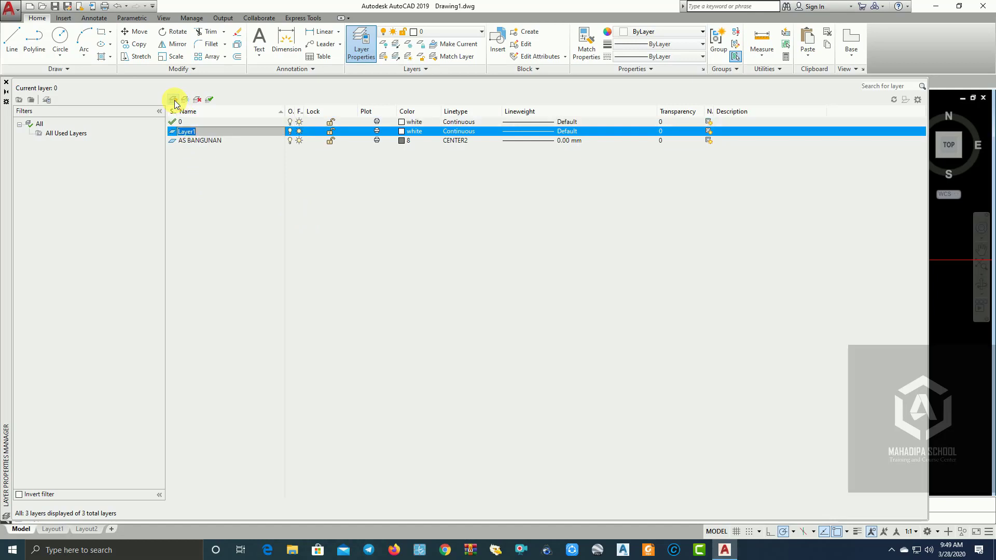
{"action": "type", "text": "kO"}
{"action": "left_click", "coordinate": [174, 101]}
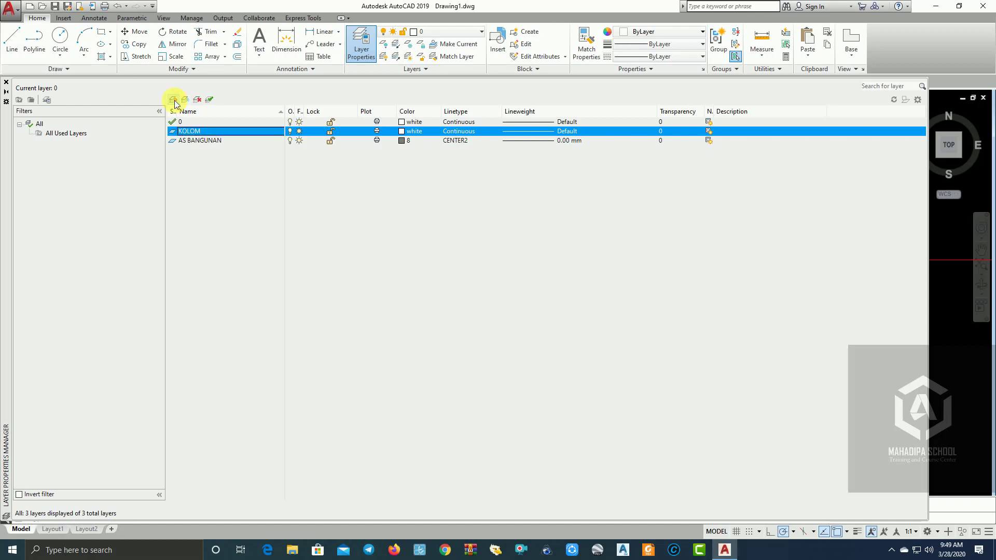
{"action": "left_click", "coordinate": [192, 122]}
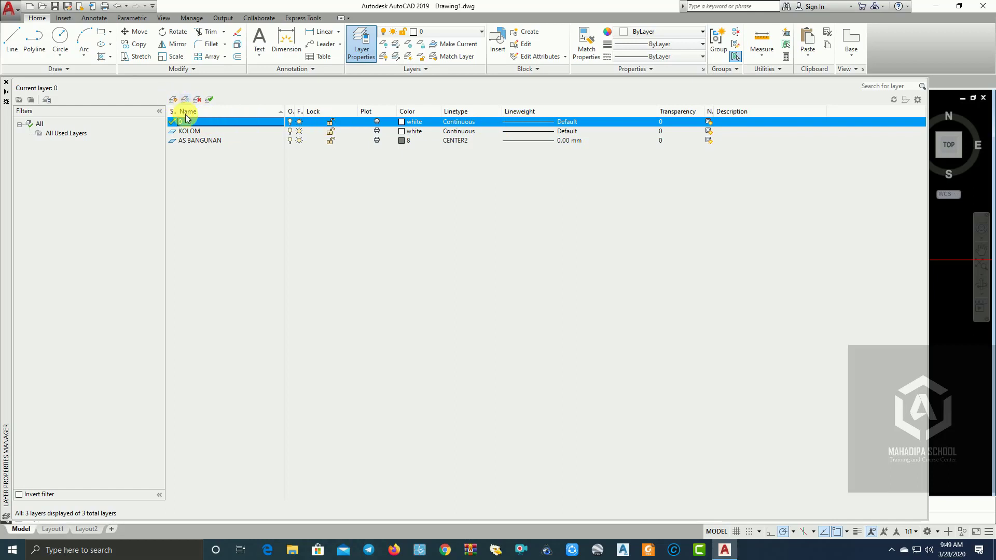
{"action": "left_click", "coordinate": [207, 131]}
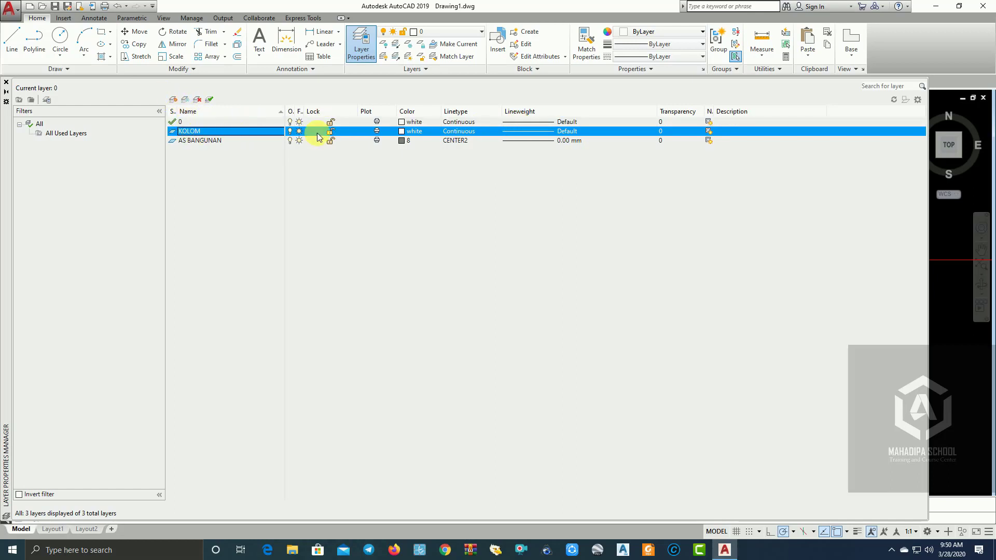
Give the KOLOM layer magenta colour and a 0.25 mm lineweight
{"action": "left_click", "coordinate": [402, 132]}
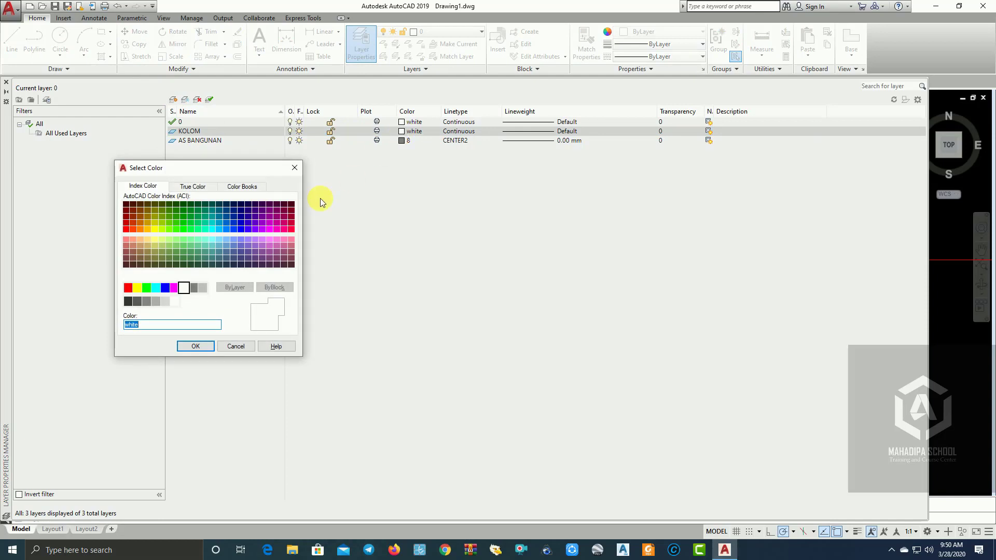
{"action": "left_click", "coordinate": [174, 287]}
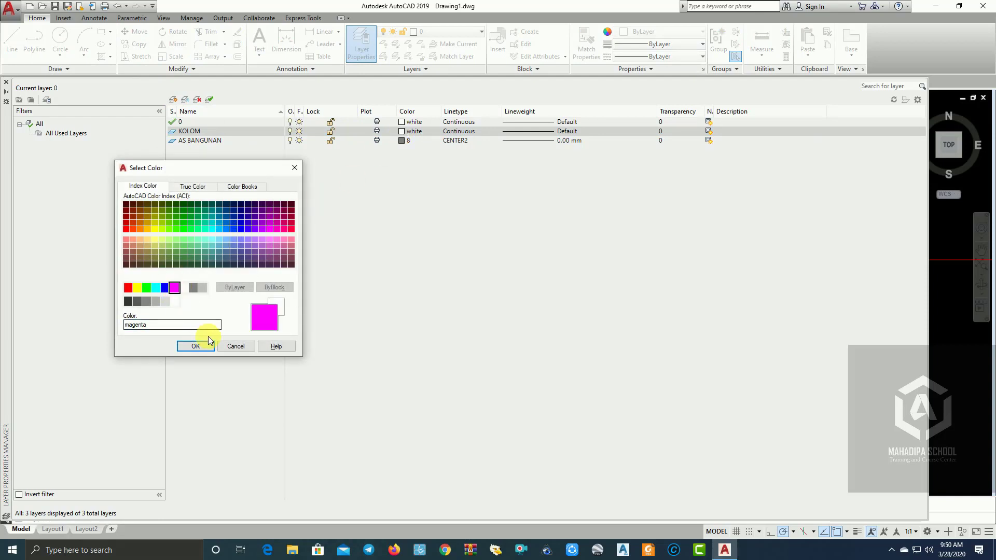
{"action": "left_click", "coordinate": [196, 345]}
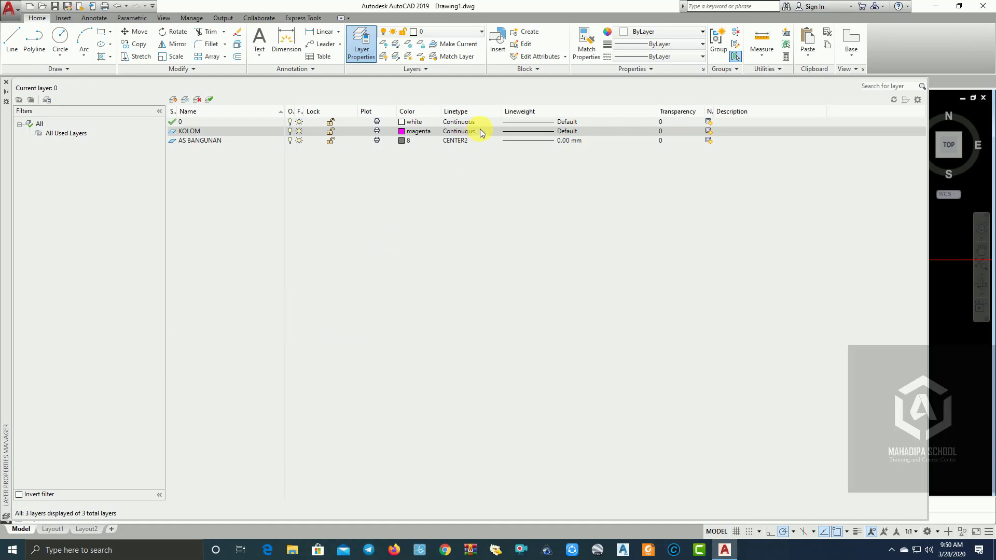
{"action": "left_click", "coordinate": [563, 131]}
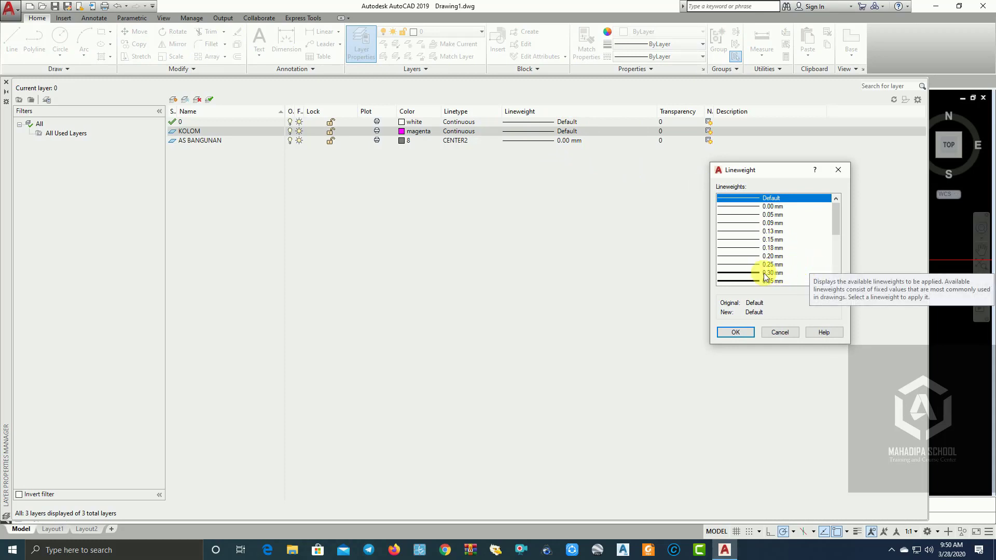
{"action": "left_click", "coordinate": [747, 265]}
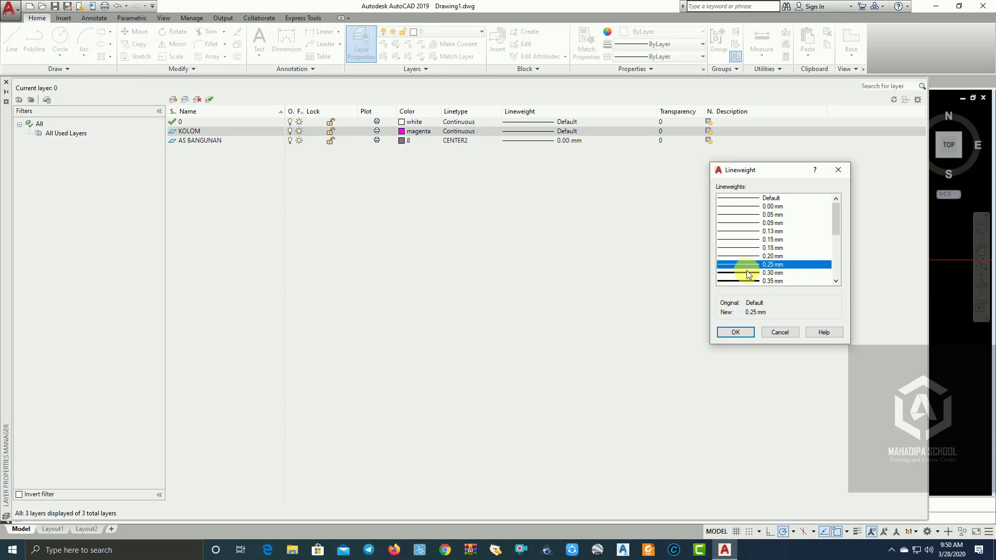
{"action": "left_click", "coordinate": [734, 332]}
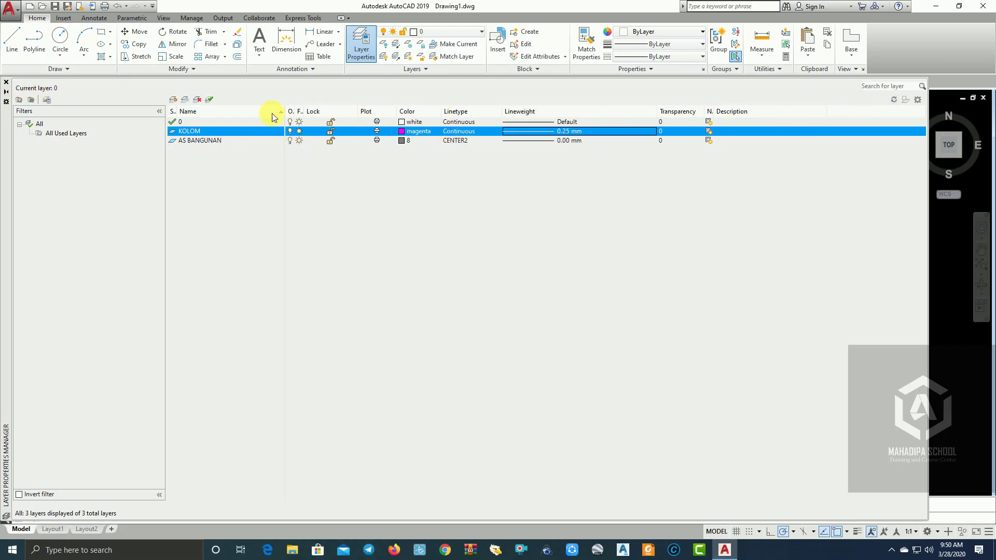
Close the layer manager and choose AS BANGUNAN from the Layer dropdown as current
{"action": "left_click", "coordinate": [6, 82]}
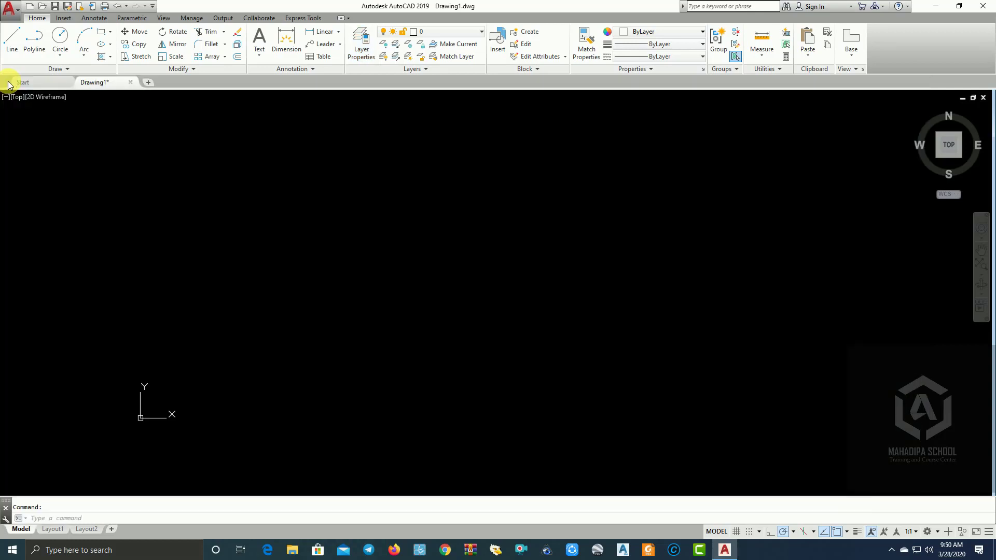
{"action": "left_click", "coordinate": [470, 32]}
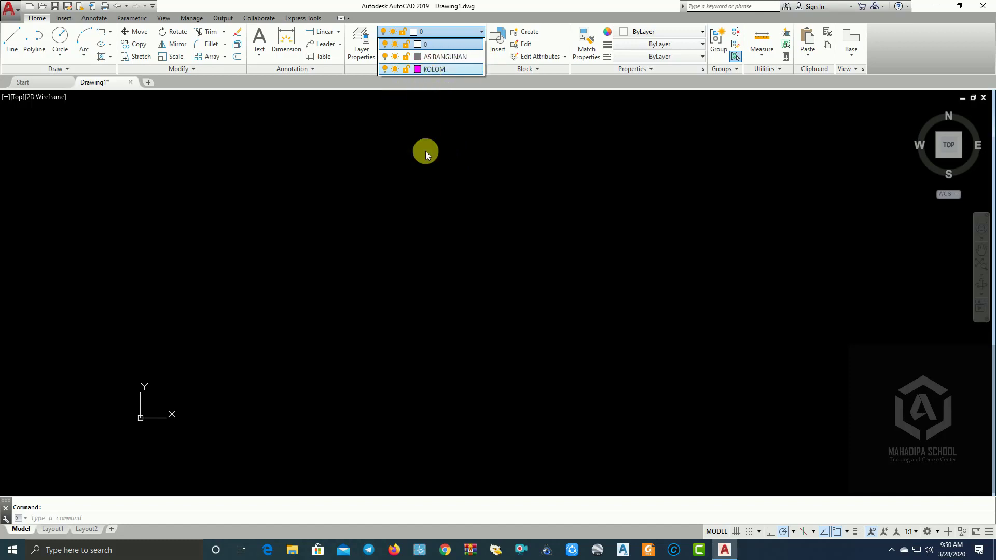
{"action": "left_click", "coordinate": [381, 185]}
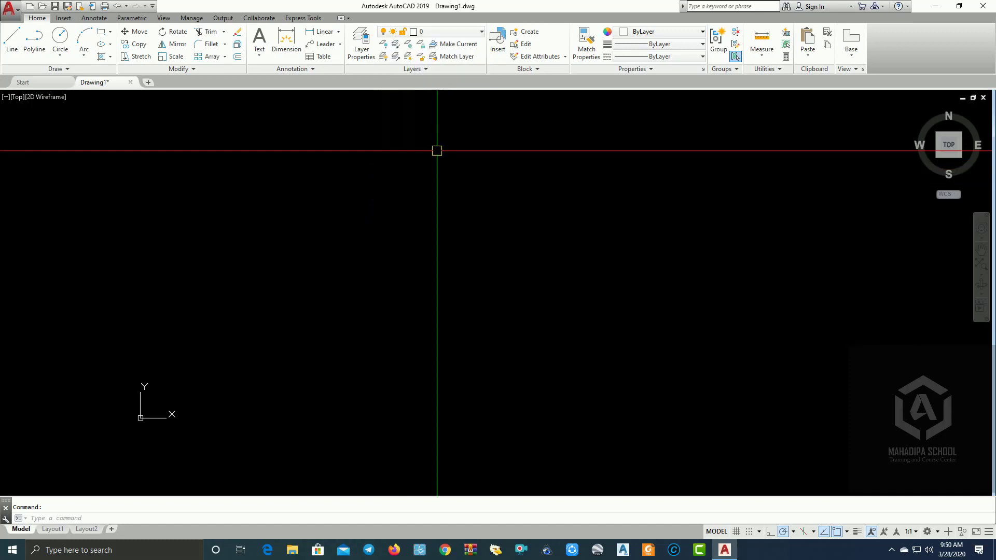
{"action": "left_click", "coordinate": [469, 146]}
{"action": "scroll", "coordinate": [306, 267], "scroll_direction": "down", "scroll_amount": 1}
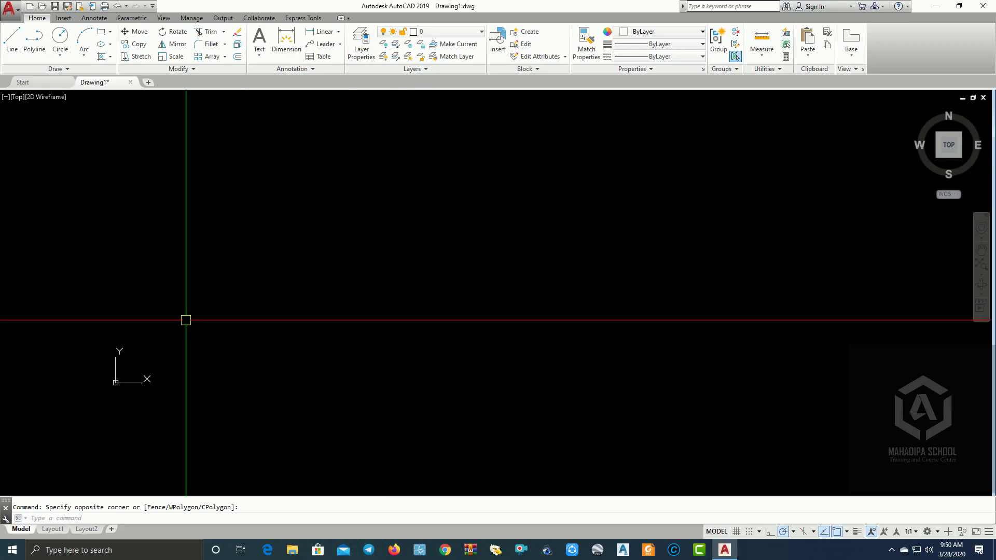
{"action": "left_click", "coordinate": [465, 32]}
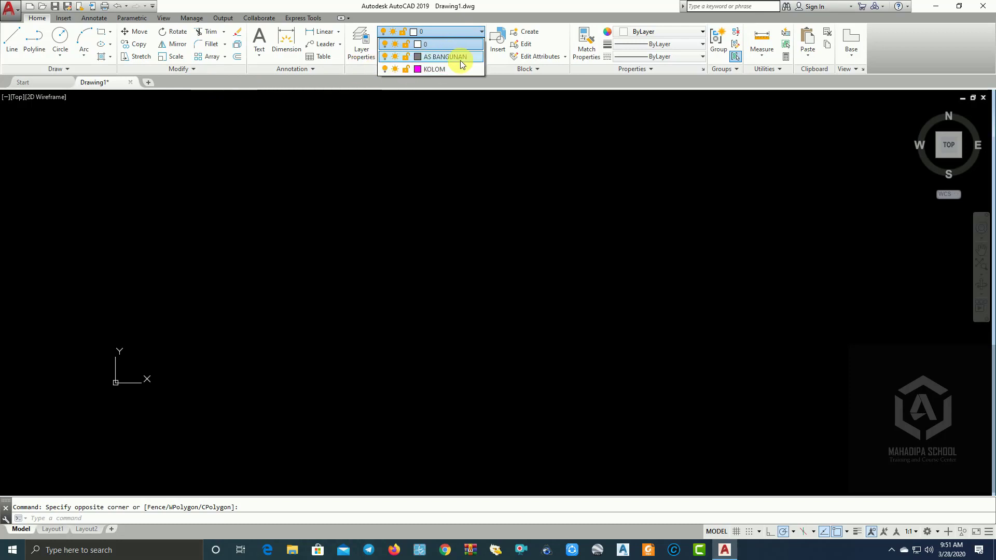
{"action": "left_click", "coordinate": [302, 134]}
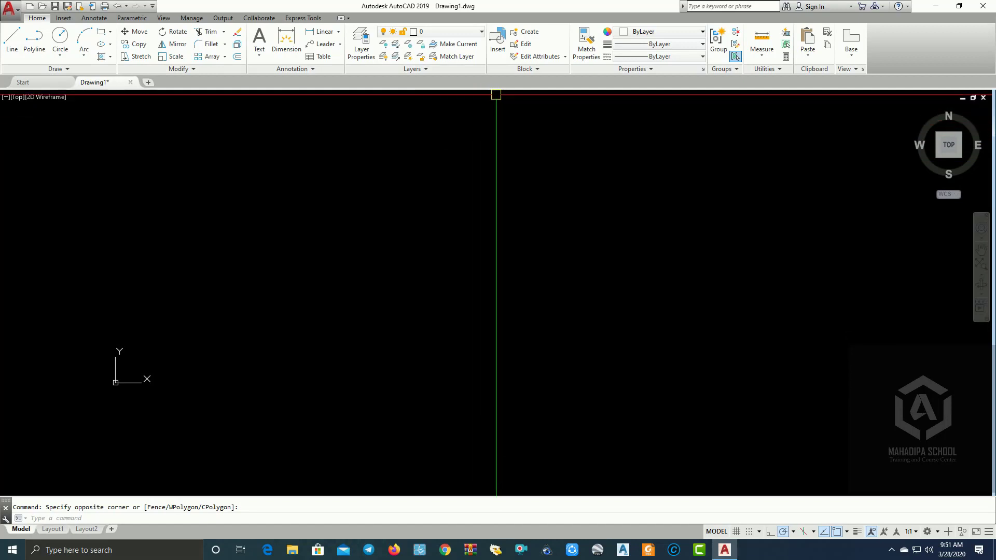
{"action": "left_click", "coordinate": [475, 33]}
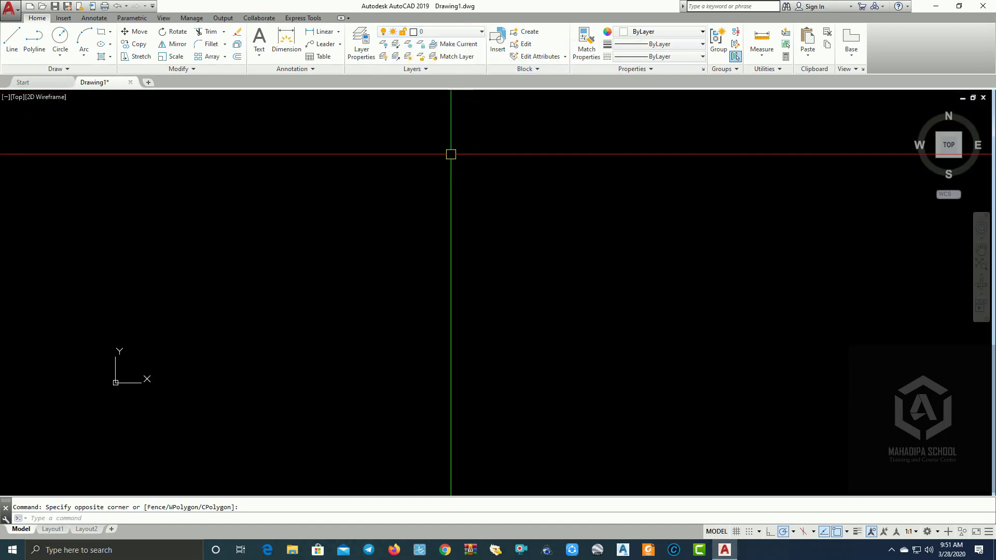
{"action": "left_click", "coordinate": [462, 30]}
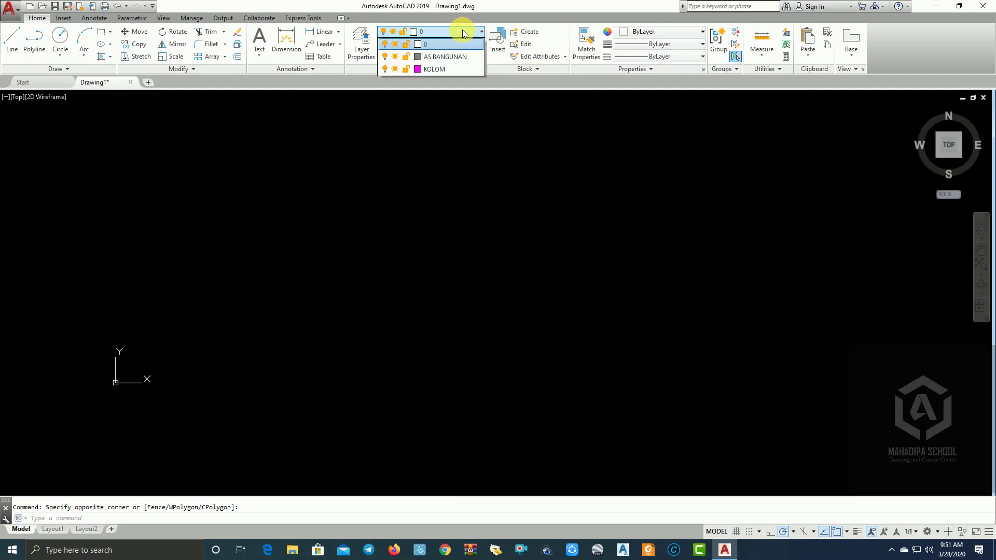
{"action": "left_click", "coordinate": [434, 57]}
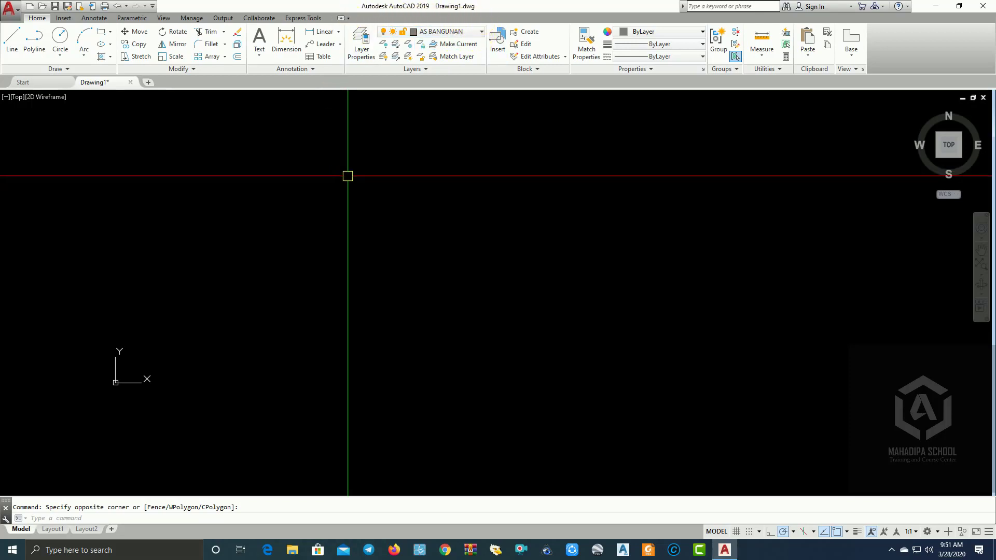
Draw a 9000 × 14000 rectangle from a picked first corner
{"action": "left_click", "coordinate": [101, 35]}
{"action": "left_click", "coordinate": [437, 425]}
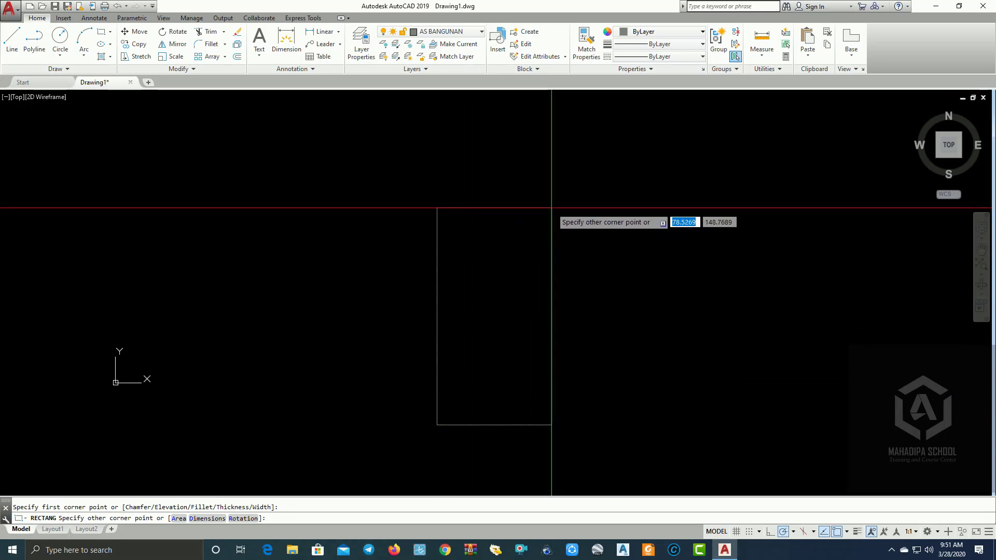
{"action": "type", "text": "9000"}
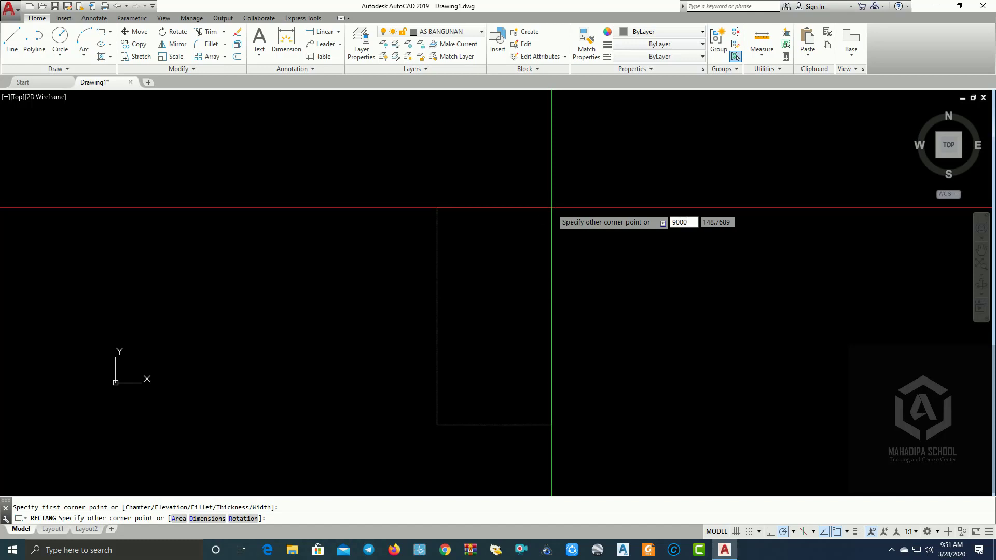
{"action": "key", "text": "Tab"}
{"action": "type", "text": "1"}
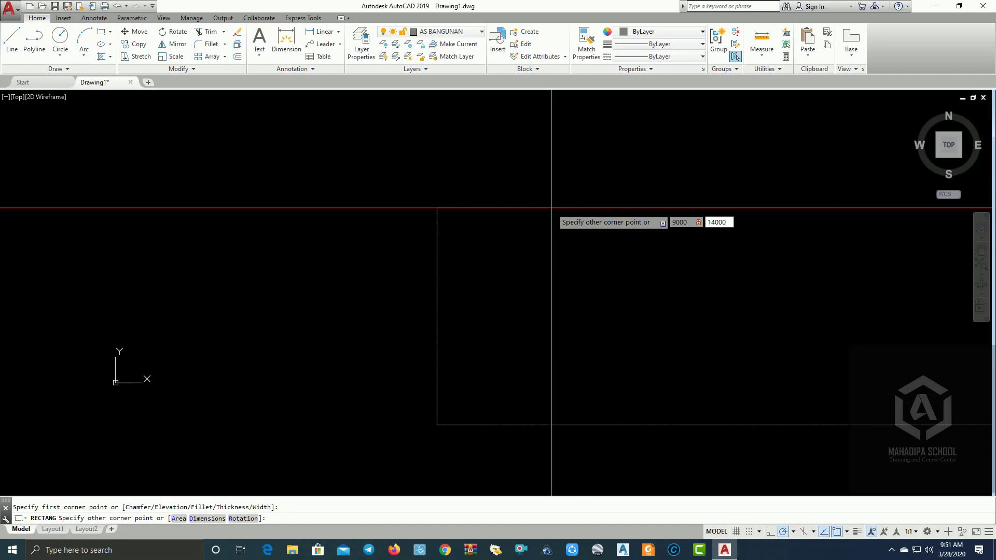
{"action": "key", "text": "Return"}
Zoom with the mouse wheel to frame the new rectangle
{"action": "scroll", "coordinate": [534, 213], "scroll_direction": "down", "scroll_amount": 5}
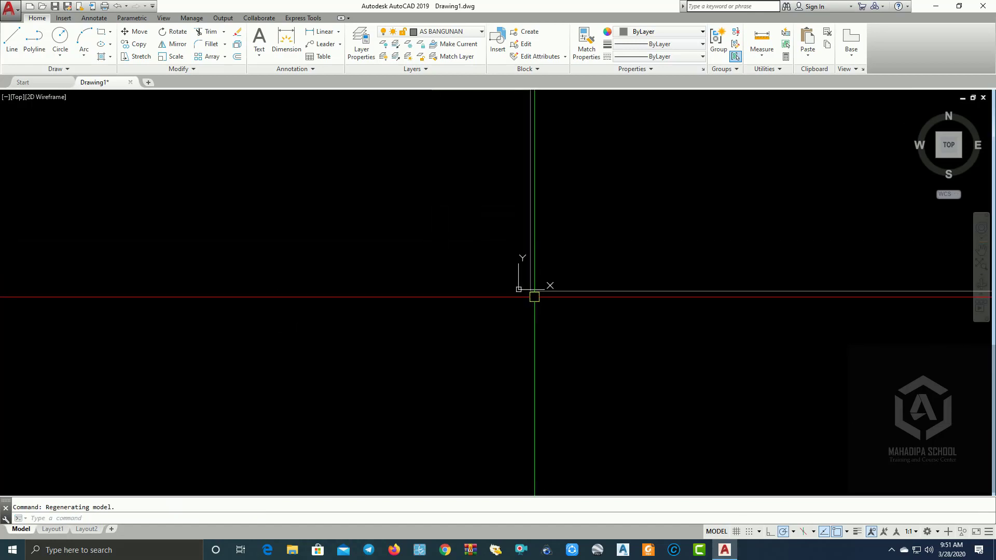
{"action": "scroll", "coordinate": [467, 310], "scroll_direction": "down", "scroll_amount": 2}
{"action": "scroll", "coordinate": [616, 200], "scroll_direction": "up", "scroll_amount": 5}
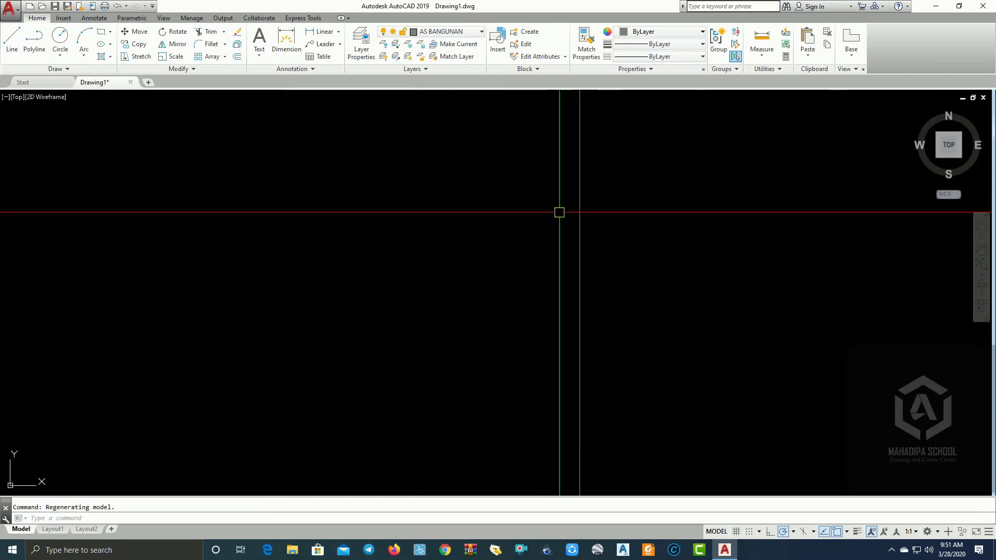
{"action": "scroll", "coordinate": [558, 211], "scroll_direction": "up", "scroll_amount": 1}
{"action": "scroll", "coordinate": [682, 207], "scroll_direction": "down", "scroll_amount": 2}
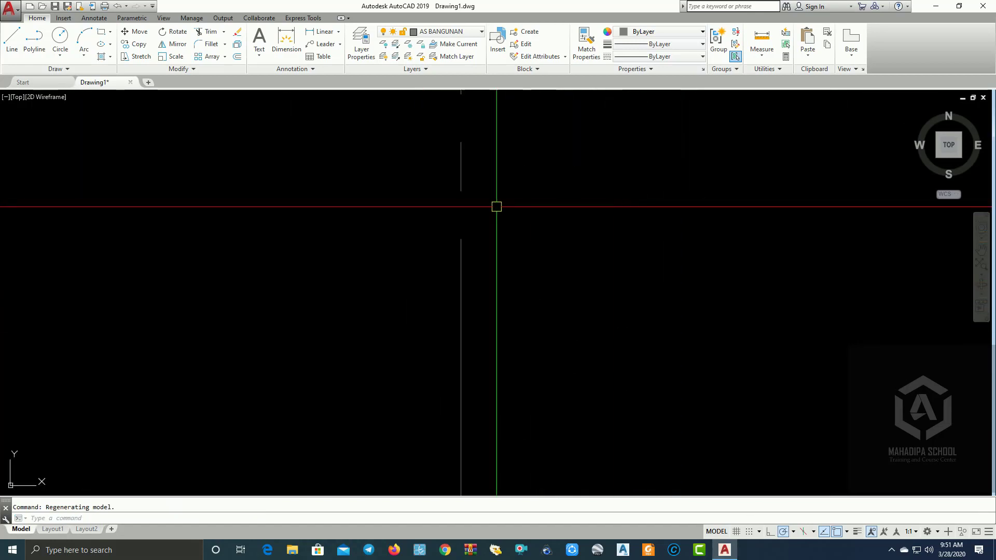
{"action": "scroll", "coordinate": [487, 207], "scroll_direction": "up", "scroll_amount": 3}
{"action": "scroll", "coordinate": [480, 210], "scroll_direction": "down", "scroll_amount": 3}
{"action": "scroll", "coordinate": [420, 193], "scroll_direction": "down", "scroll_amount": 3}
{"action": "scroll", "coordinate": [453, 186], "scroll_direction": "up", "scroll_amount": 5}
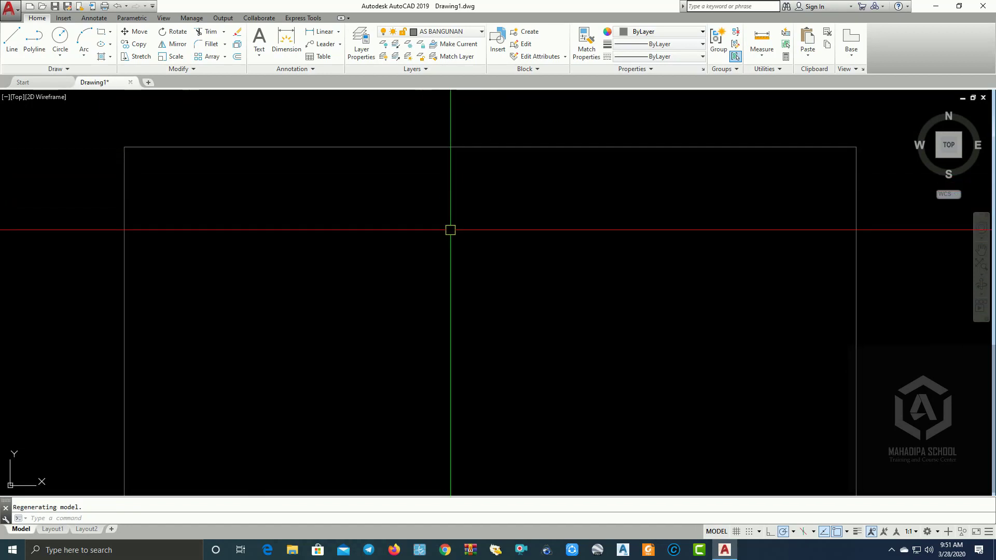
Set the global linetype scale factor to 4 in the Linetype Manager
{"action": "type", "text": "L"}
{"action": "type", "text": "IN"}
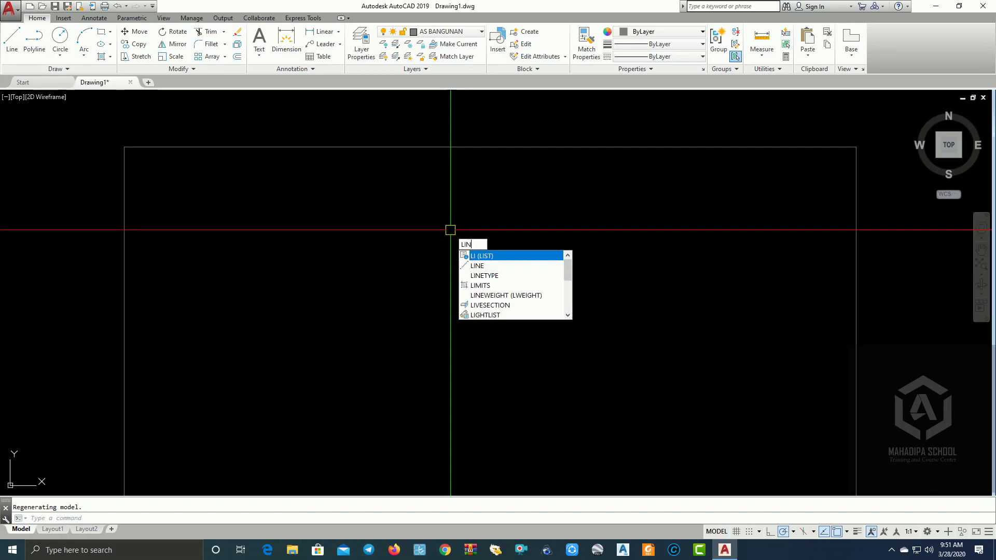
{"action": "type", "text": "E"}
{"action": "left_click", "coordinate": [484, 266]}
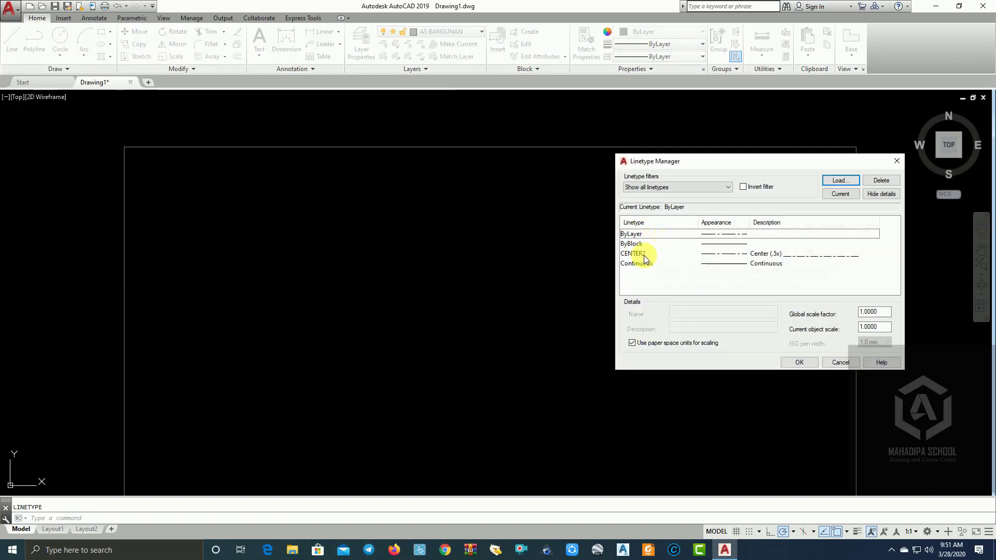
{"action": "left_click", "coordinate": [643, 254]}
{"action": "left_click", "coordinate": [874, 312]}
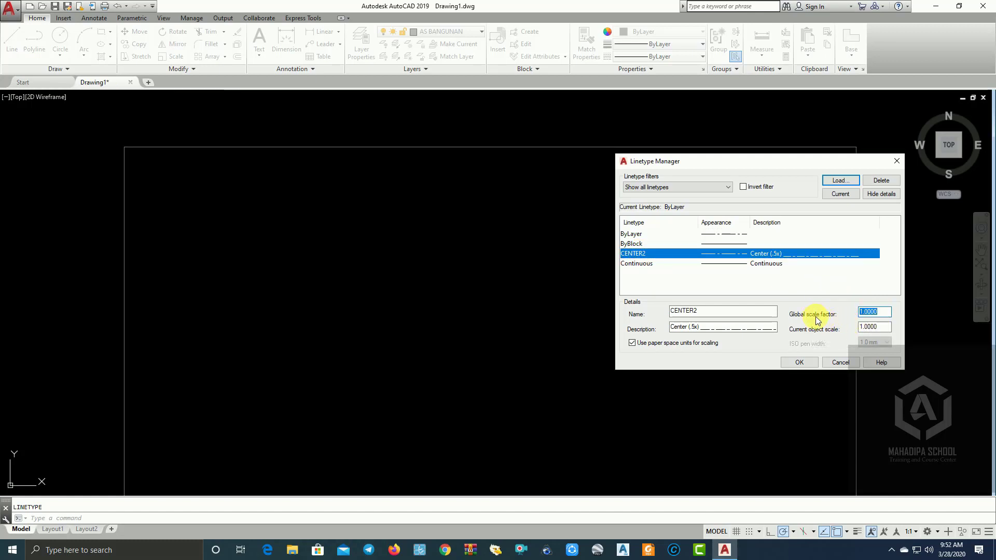
{"action": "type", "text": "4"}
{"action": "left_click", "coordinate": [800, 361]}
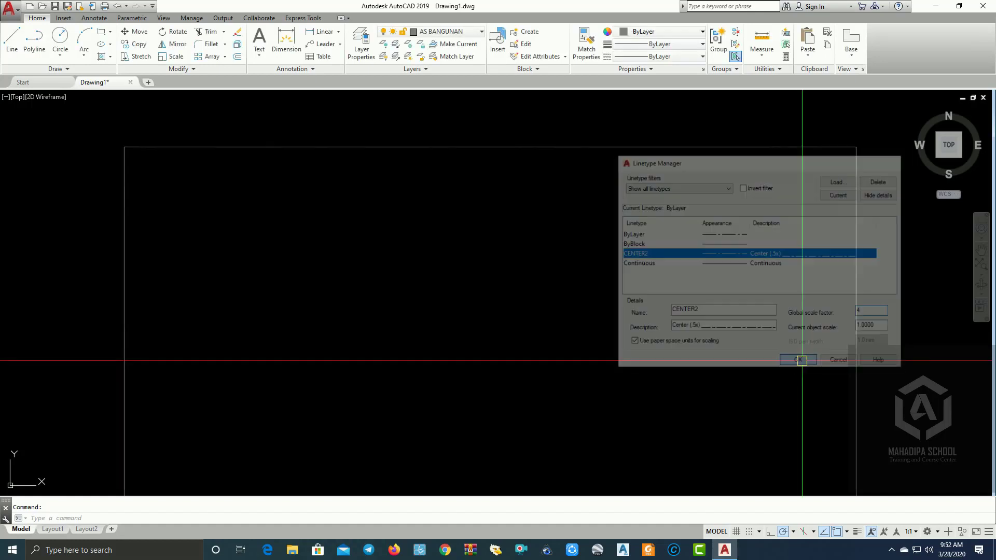
{"action": "scroll", "coordinate": [267, 137], "scroll_direction": "up", "scroll_amount": 3}
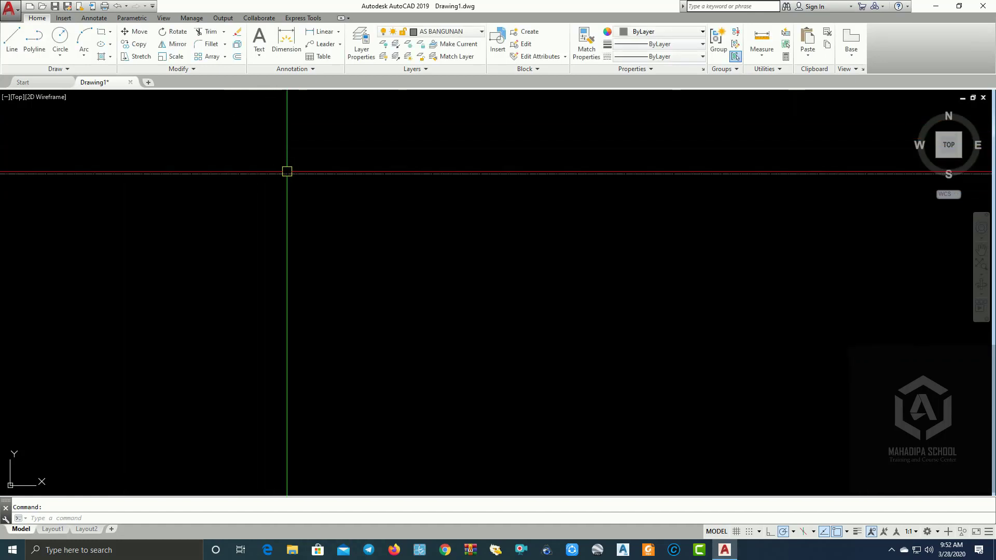
Raise the global linetype scale to 10 and bring the rectangle's corner into view
{"action": "type", "text": "LINE"}
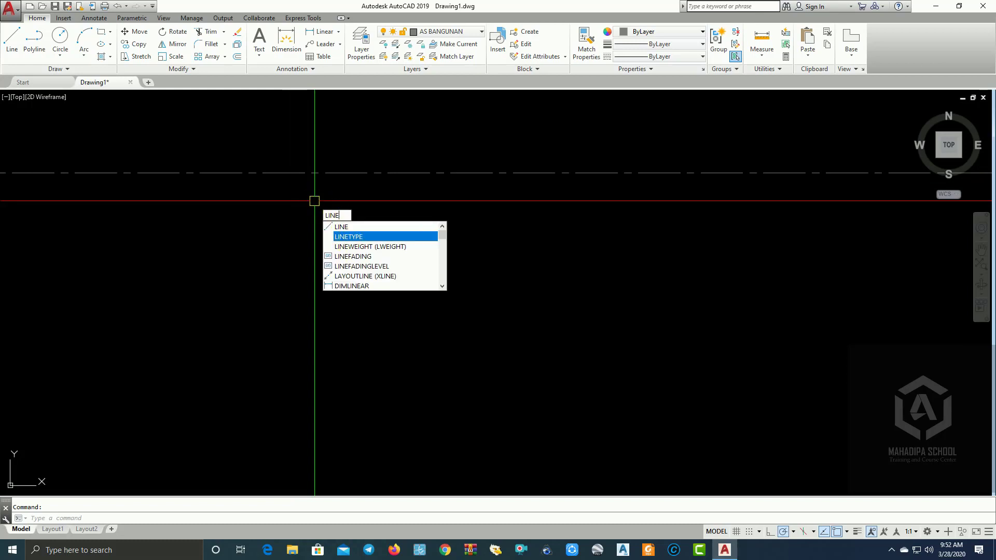
{"action": "left_click", "coordinate": [345, 236]}
{"action": "double_click", "coordinate": [882, 313]}
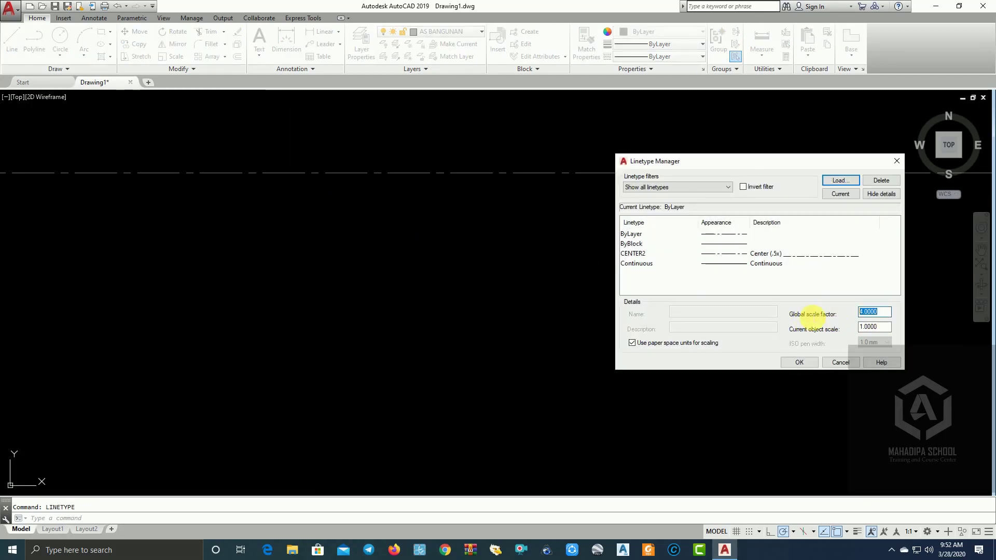
{"action": "type", "text": "10"}
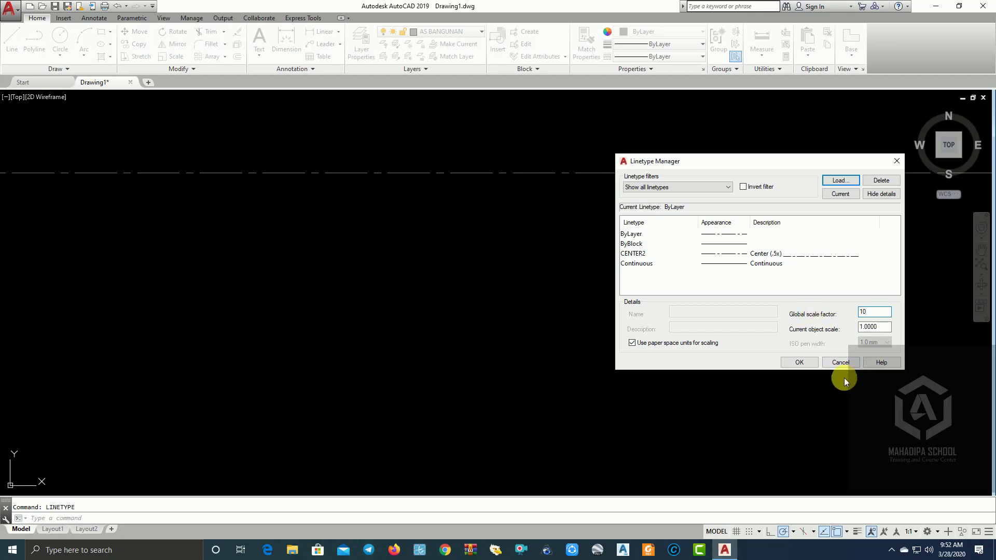
{"action": "left_click", "coordinate": [803, 362]}
{"action": "scroll", "coordinate": [421, 285], "scroll_direction": "down", "scroll_amount": 3}
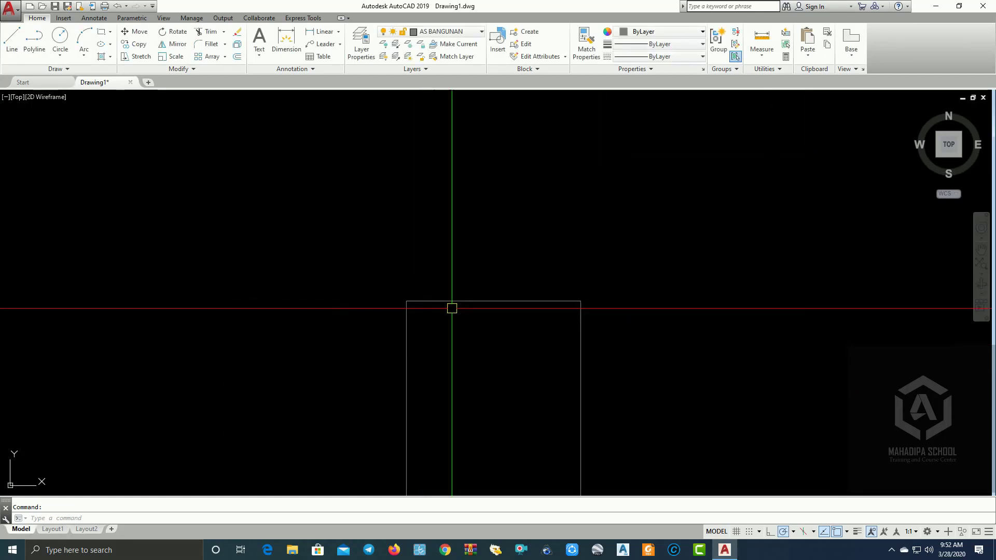
{"action": "scroll", "coordinate": [407, 304], "scroll_direction": "up", "scroll_amount": 4}
{"action": "scroll", "coordinate": [285, 296], "scroll_direction": "up", "scroll_amount": 3}
{"action": "middle_click_drag", "start_coordinate": [285, 296], "coordinate": [153, 204]}
{"action": "scroll", "coordinate": [153, 204], "scroll_direction": "up", "scroll_amount": 2}
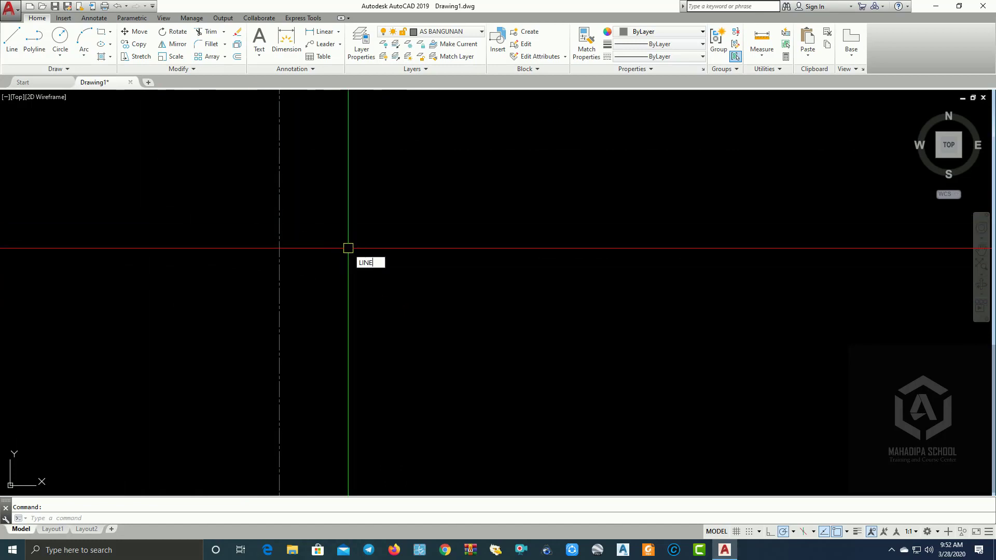
Increase the global linetype scale factor to 20 and pan across the rectangle
{"action": "left_click", "coordinate": [394, 284]}
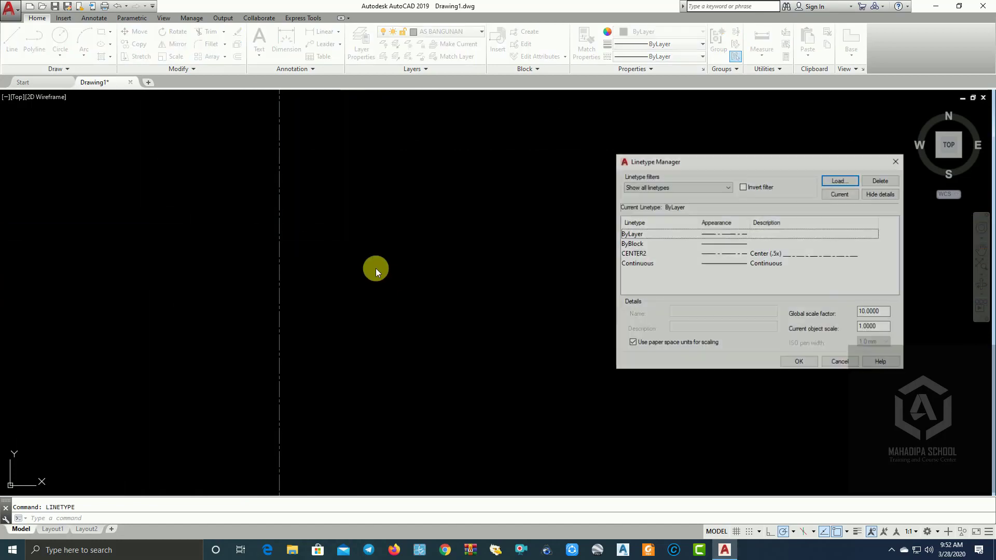
{"action": "double_click", "coordinate": [887, 312]}
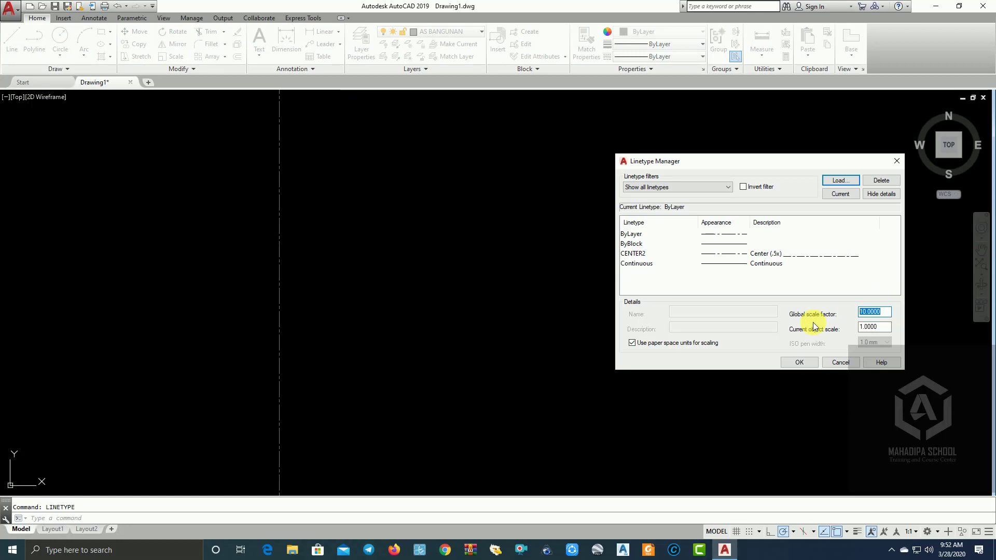
{"action": "left_click_drag", "start_coordinate": [741, 156], "coordinate": [572, 128]}
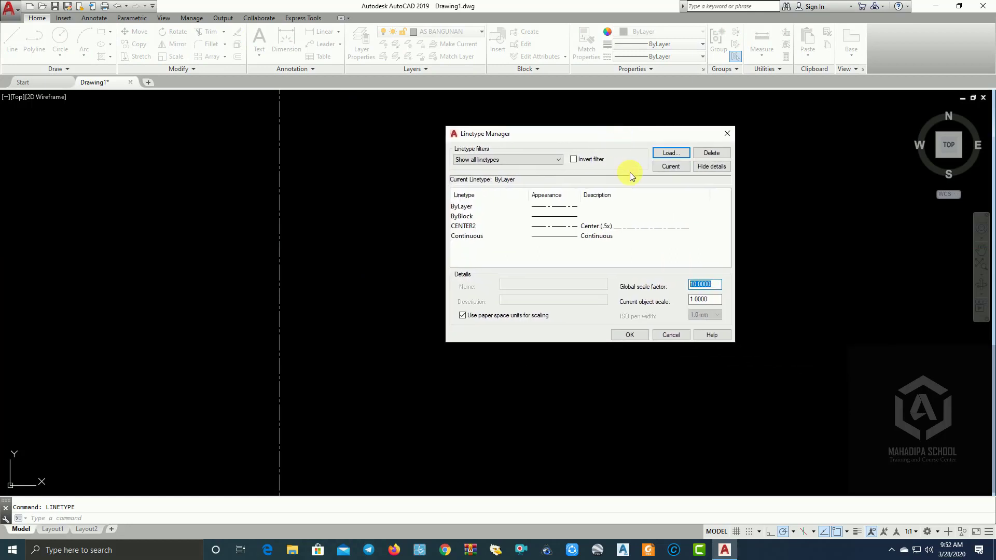
{"action": "type", "text": "20"}
{"action": "left_click", "coordinate": [635, 334]}
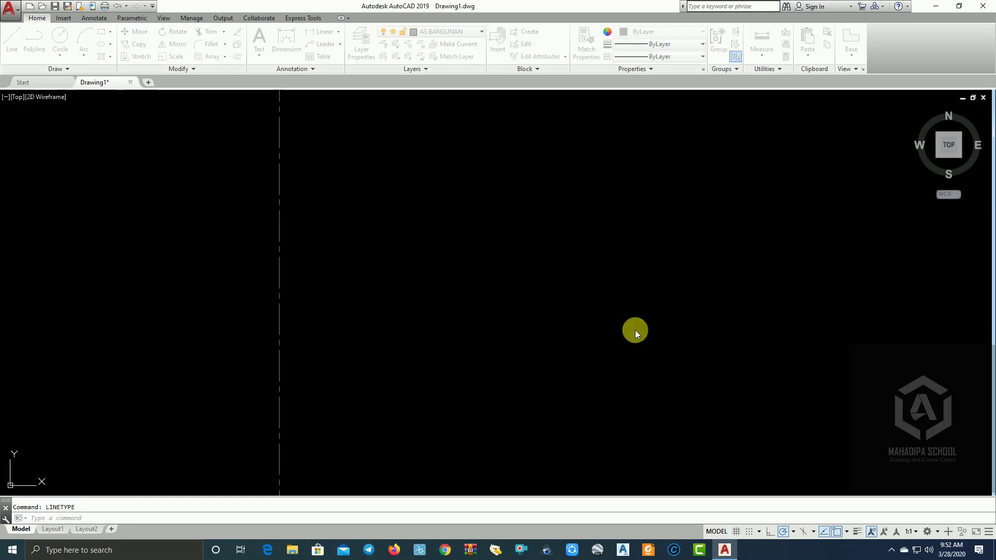
{"action": "left_click", "coordinate": [582, 283]}
{"action": "scroll", "coordinate": [509, 268], "scroll_direction": "down", "scroll_amount": 5}
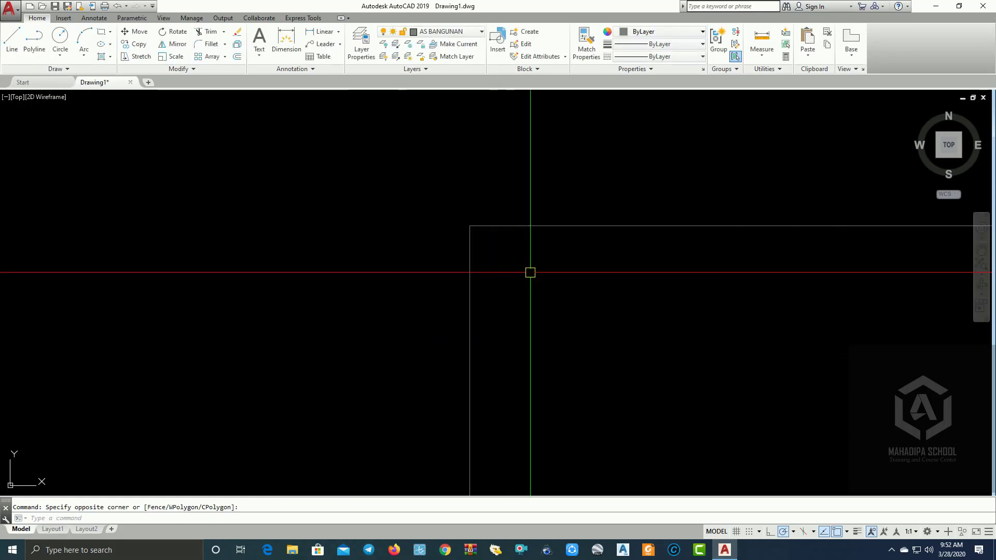
{"action": "scroll", "coordinate": [642, 274], "scroll_direction": "up", "scroll_amount": 3}
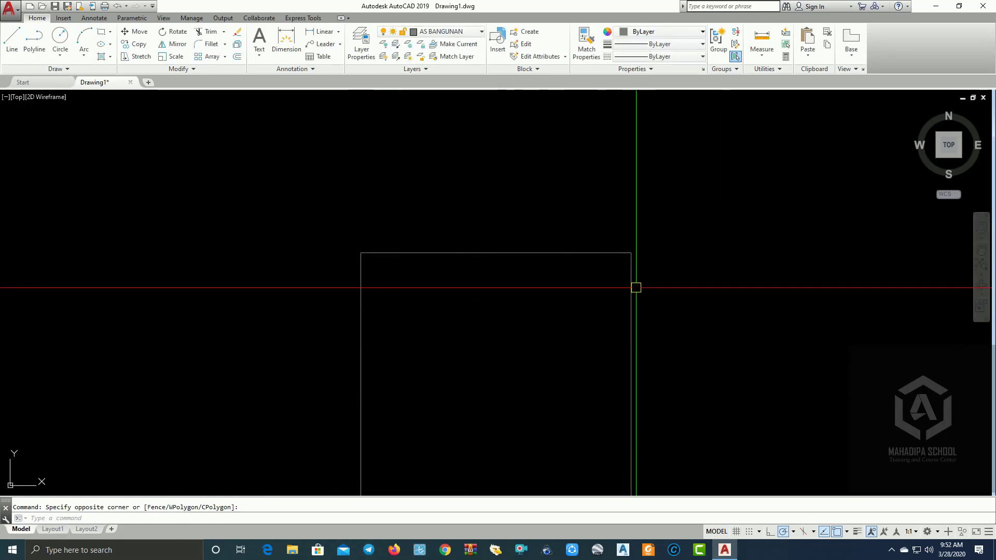
{"action": "middle_click_drag", "start_coordinate": [653, 282], "coordinate": [612, 240]}
{"action": "scroll", "coordinate": [619, 313], "scroll_direction": "up", "scroll_amount": 5}
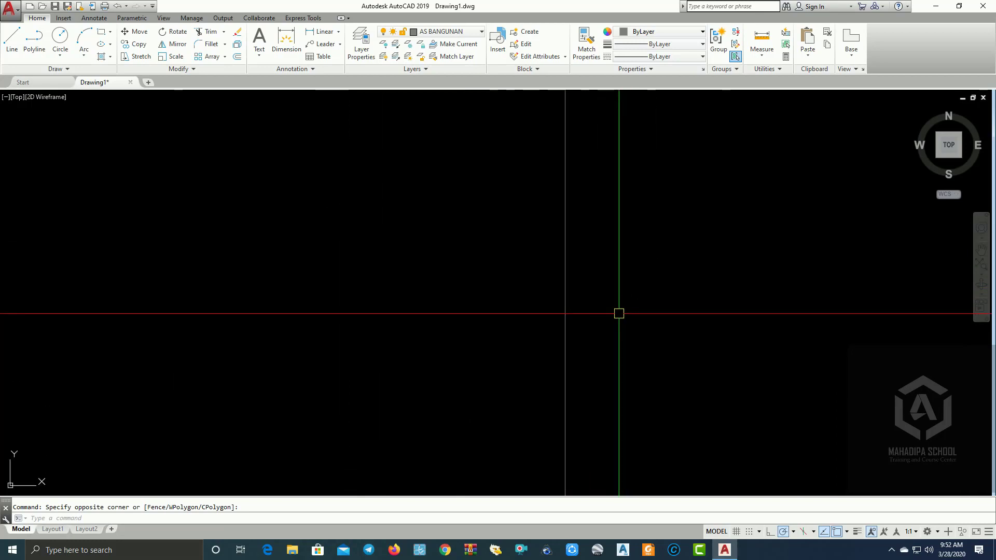
{"action": "scroll", "coordinate": [618, 313], "scroll_direction": "up", "scroll_amount": 2}
Set the global linetype scale factor to 50 and zoom to check the dashes
{"action": "type", "text": "line"}
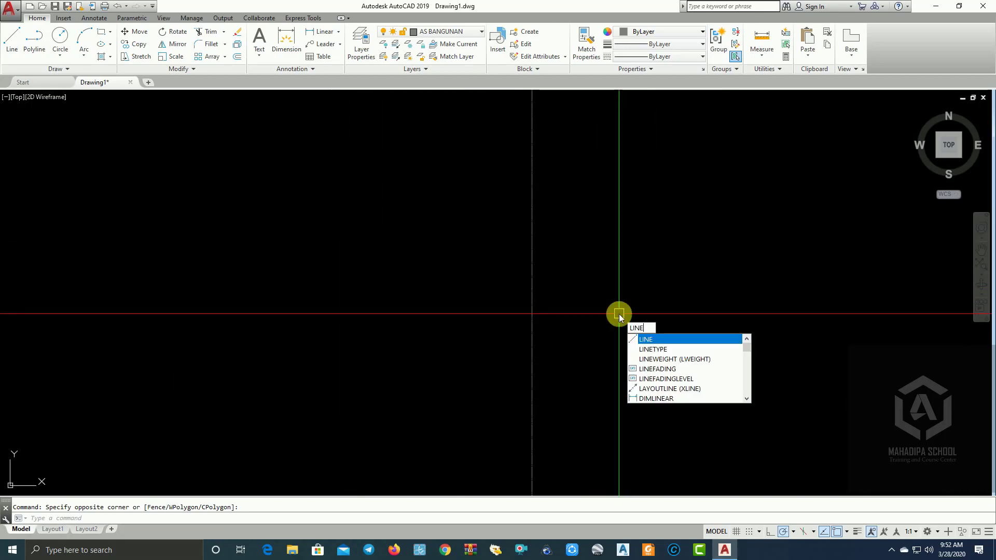
{"action": "left_click", "coordinate": [680, 349]}
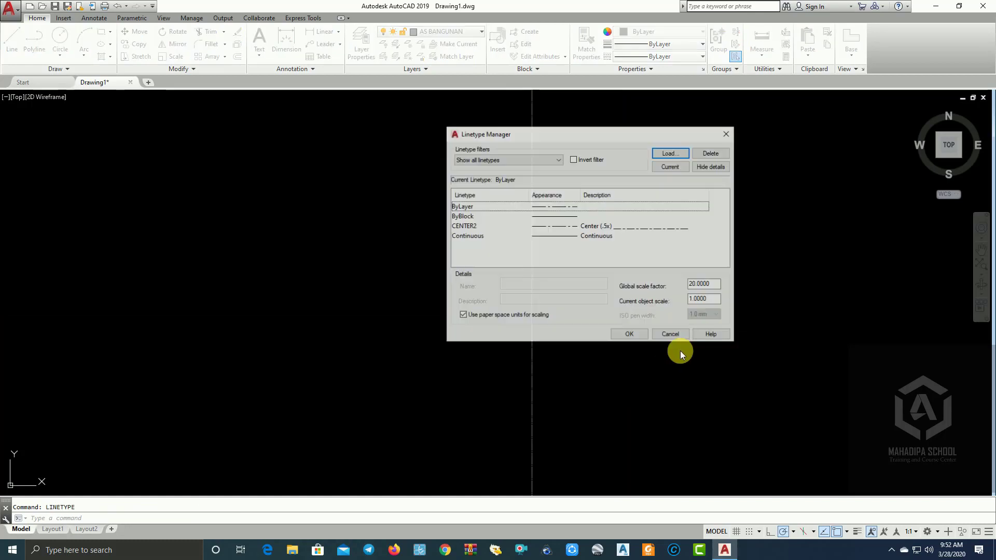
{"action": "left_click", "coordinate": [698, 284]}
{"action": "double_click", "coordinate": [710, 285]}
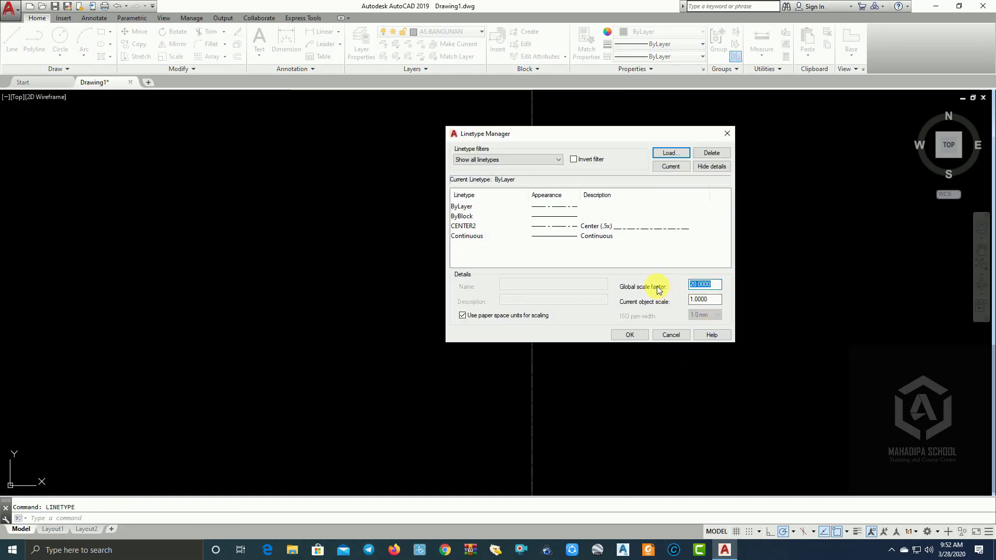
{"action": "type", "text": "50"}
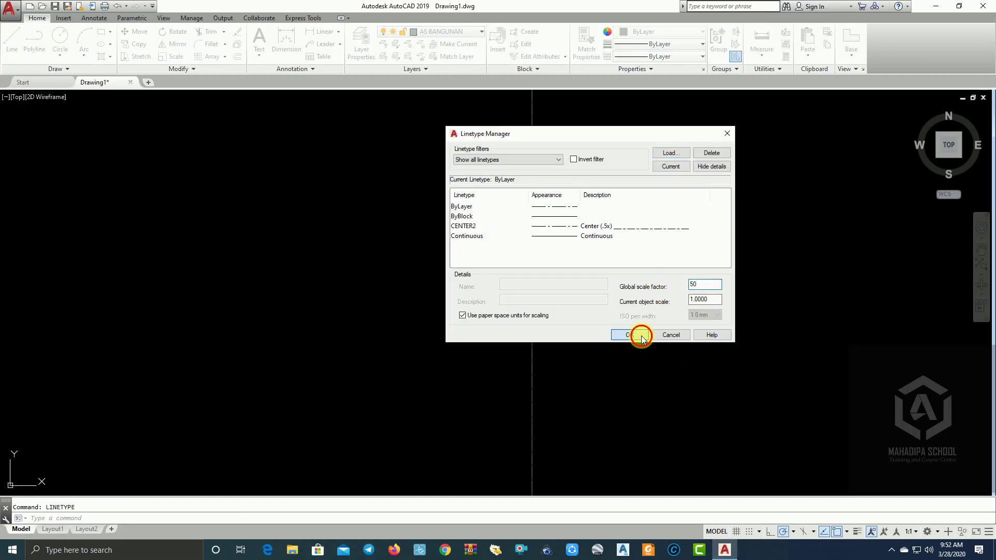
{"action": "left_click", "coordinate": [629, 334]}
{"action": "scroll", "coordinate": [639, 334], "scroll_direction": "down", "scroll_amount": 2}
{"action": "scroll", "coordinate": [557, 284], "scroll_direction": "down", "scroll_amount": 2}
{"action": "scroll", "coordinate": [558, 284], "scroll_direction": "up", "scroll_amount": 4}
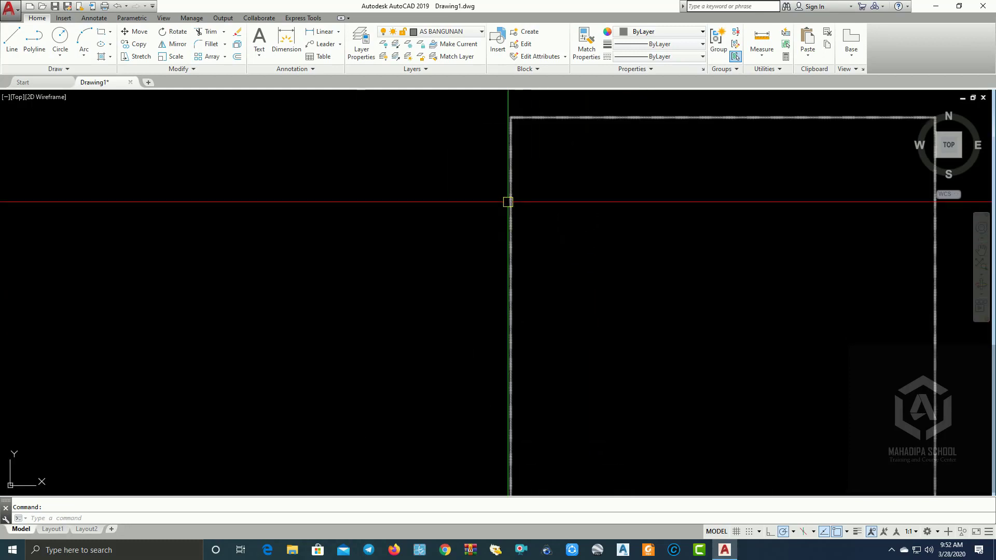
{"action": "scroll", "coordinate": [507, 200], "scroll_direction": "up", "scroll_amount": 2}
{"action": "scroll", "coordinate": [518, 184], "scroll_direction": "up", "scroll_amount": 1}
{"action": "scroll", "coordinate": [502, 197], "scroll_direction": "up", "scroll_amount": 1}
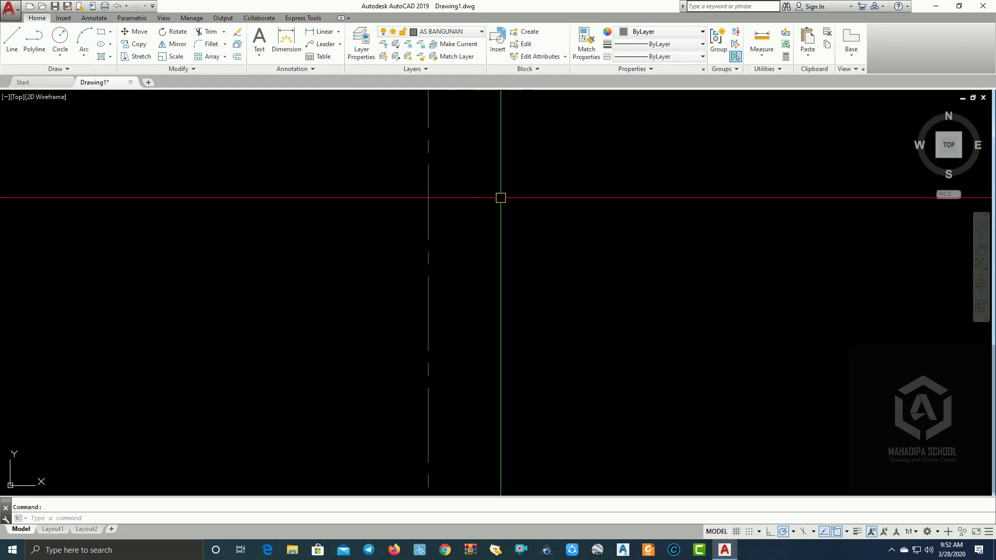
Raise the global linetype scale factor from 50 to 100
{"action": "type", "text": "LINE"}
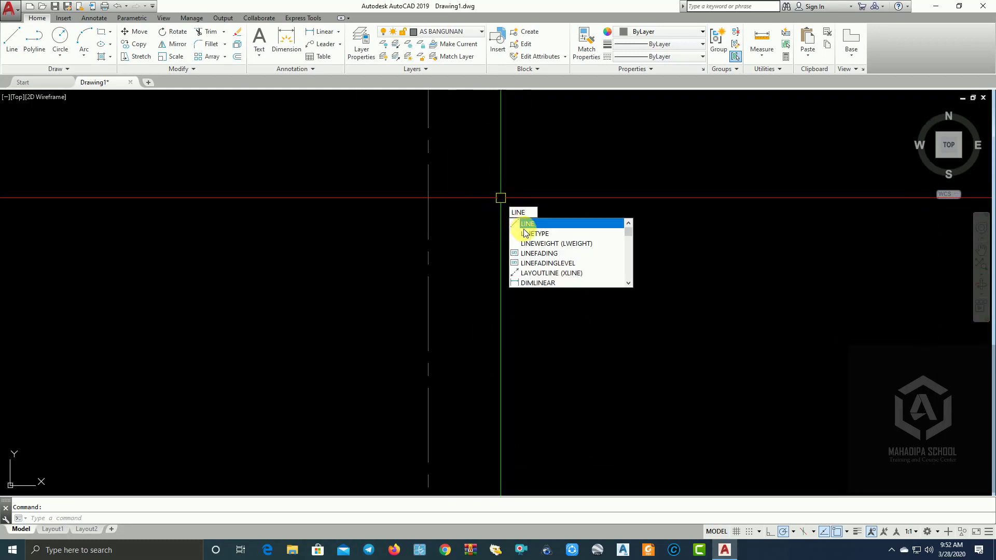
{"action": "left_click", "coordinate": [525, 232]}
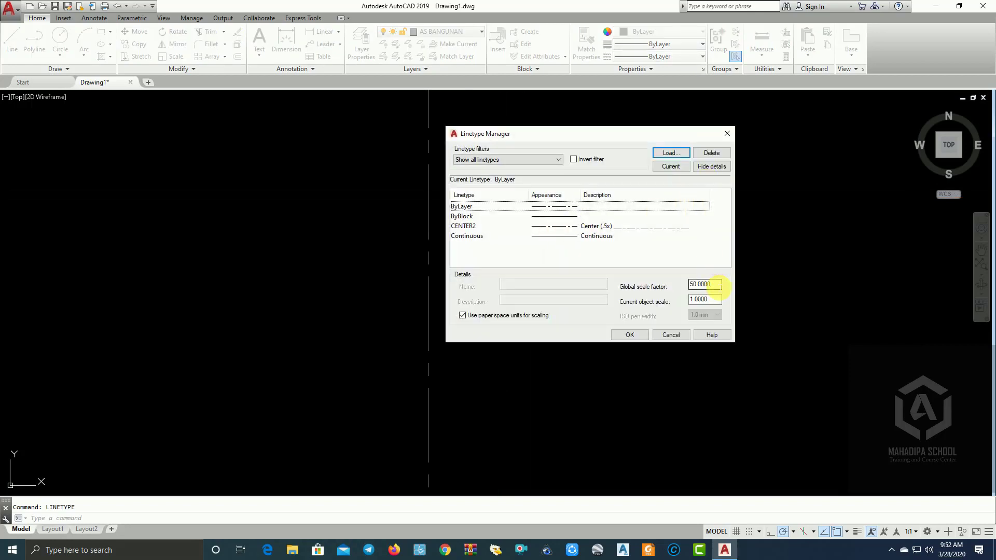
{"action": "double_click", "coordinate": [716, 284]}
{"action": "type", "text": "100"}
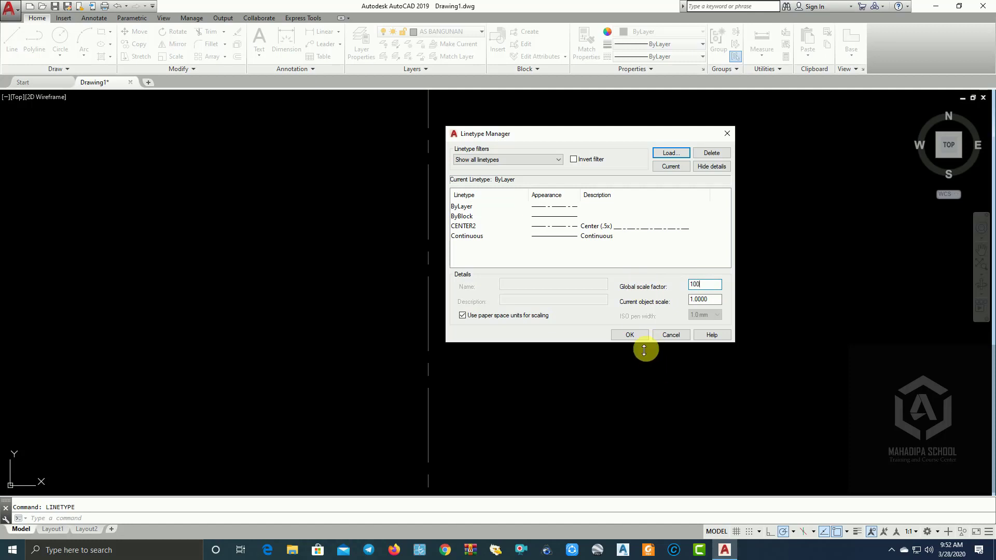
{"action": "left_click", "coordinate": [634, 335]}
{"action": "scroll", "coordinate": [442, 309], "scroll_direction": "down", "scroll_amount": 5}
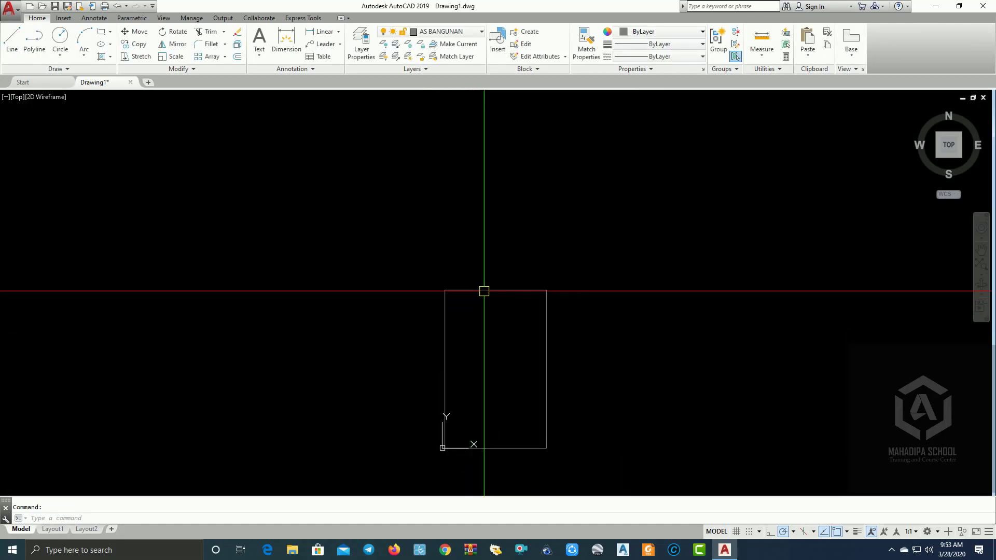
{"action": "scroll", "coordinate": [522, 300], "scroll_direction": "up", "scroll_amount": 3}
{"action": "scroll", "coordinate": [546, 323], "scroll_direction": "down", "scroll_amount": 2}
{"action": "scroll", "coordinate": [546, 323], "scroll_direction": "up", "scroll_amount": 3}
{"action": "scroll", "coordinate": [562, 295], "scroll_direction": "up", "scroll_amount": 1}
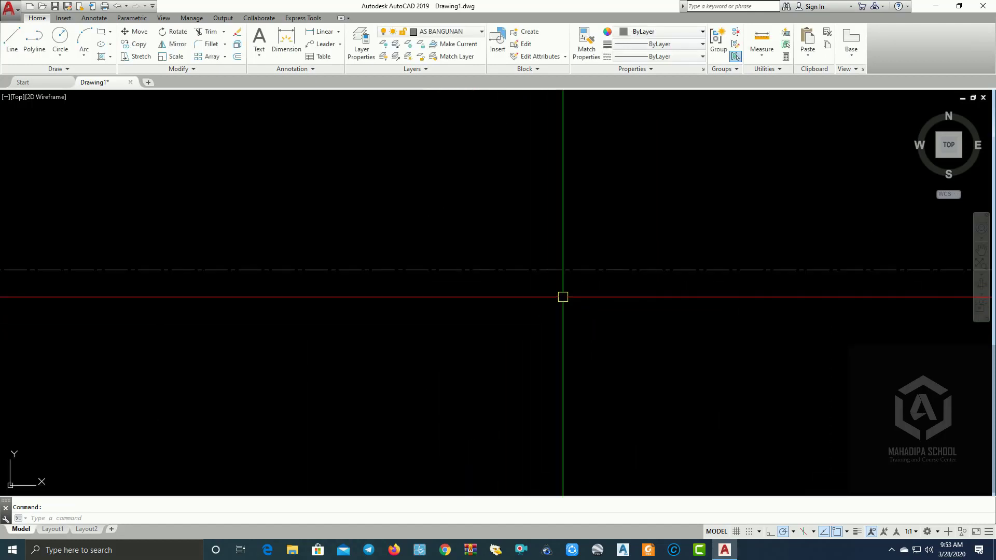
{"action": "scroll", "coordinate": [427, 206], "scroll_direction": "down", "scroll_amount": 5}
{"action": "scroll", "coordinate": [619, 327], "scroll_direction": "down", "scroll_amount": 2}
{"action": "scroll", "coordinate": [620, 326], "scroll_direction": "up", "scroll_amount": 4}
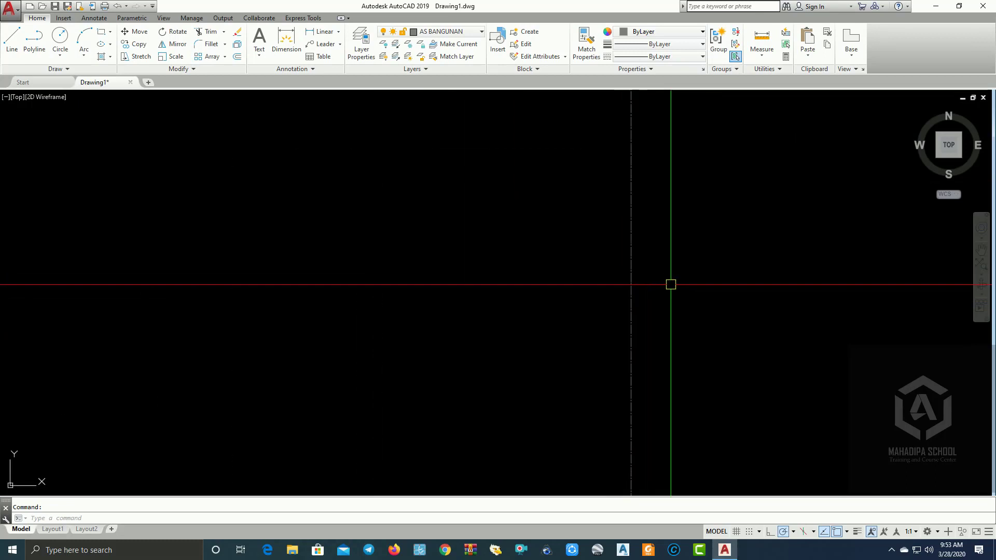
Raise the global linetype scale factor to 150 and centre the rectangle in view
{"action": "type", "text": "LINE"}
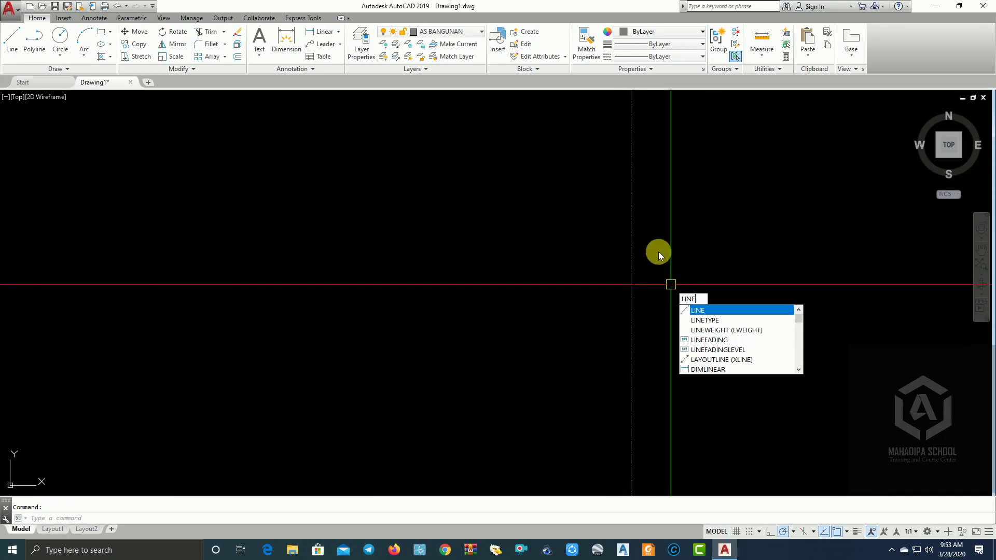
{"action": "left_click", "coordinate": [744, 321]}
{"action": "double_click", "coordinate": [714, 285]}
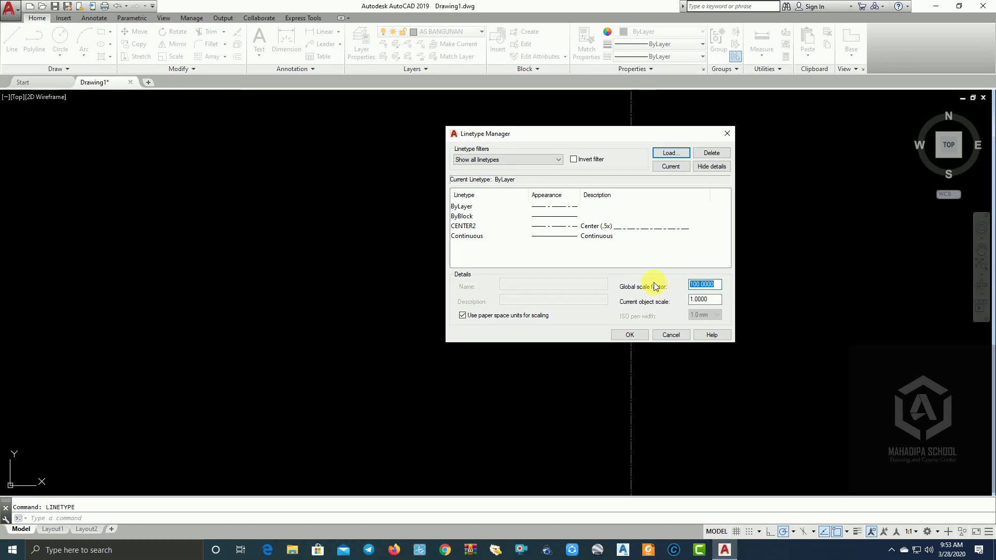
{"action": "type", "text": "150"}
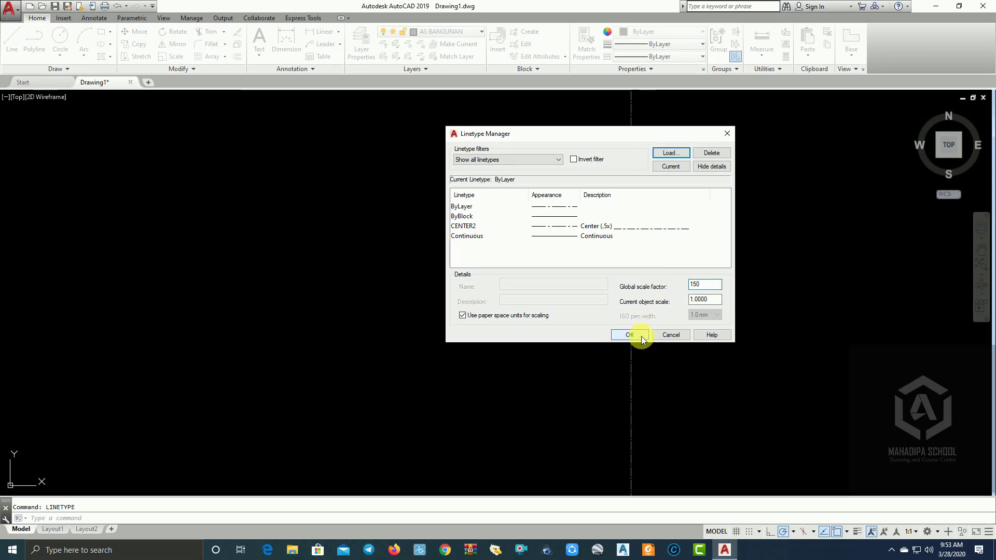
{"action": "left_click", "coordinate": [642, 337]}
{"action": "scroll", "coordinate": [648, 306], "scroll_direction": "down", "scroll_amount": 5}
{"action": "scroll", "coordinate": [601, 230], "scroll_direction": "up", "scroll_amount": 4}
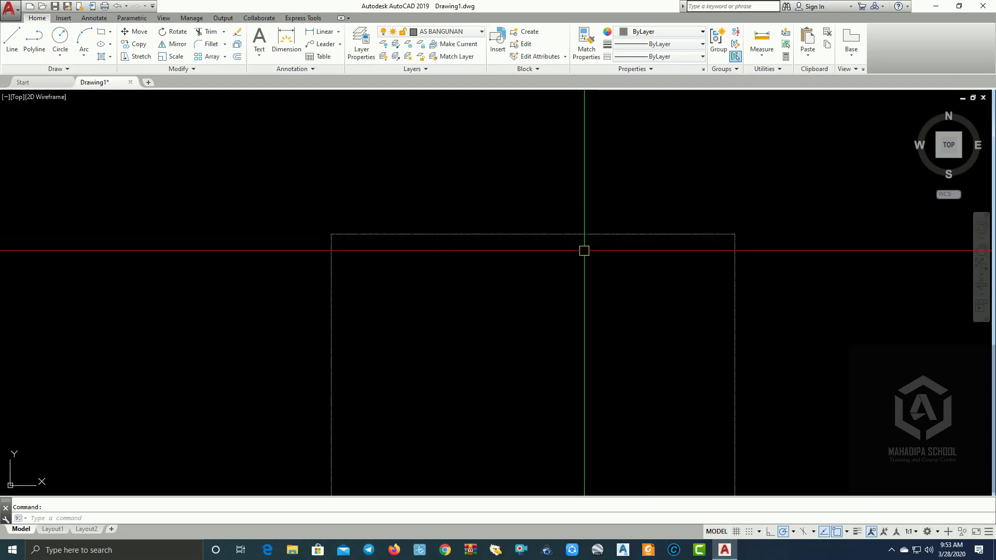
{"action": "scroll", "coordinate": [296, 264], "scroll_direction": "up", "scroll_amount": 3}
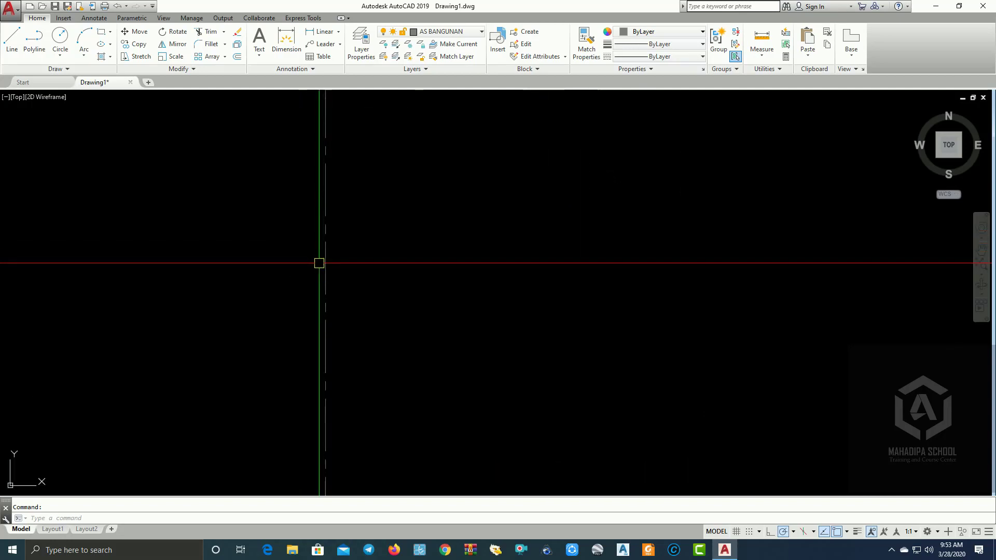
{"action": "scroll", "coordinate": [337, 265], "scroll_direction": "down", "scroll_amount": 2}
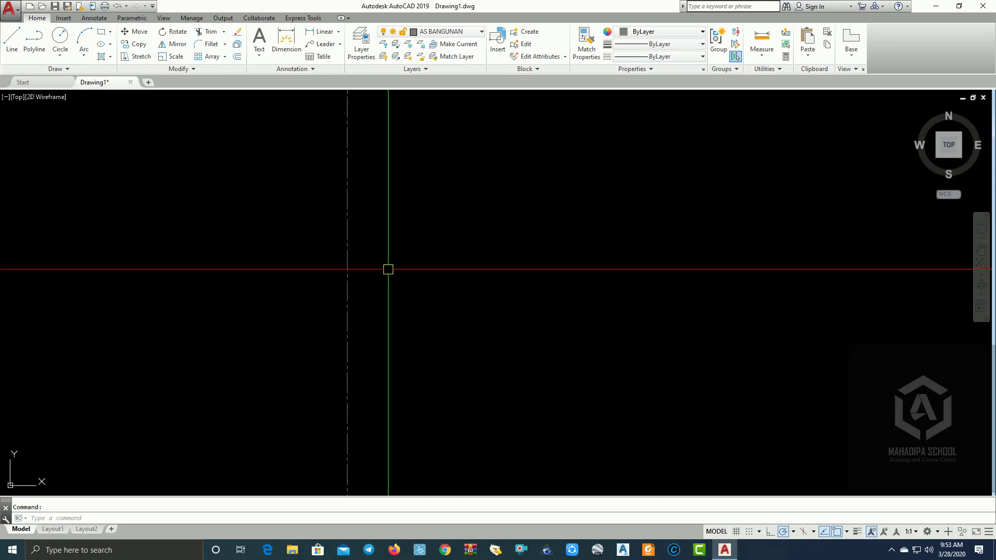
{"action": "scroll", "coordinate": [392, 272], "scroll_direction": "down", "scroll_amount": 5}
{"action": "scroll", "coordinate": [467, 293], "scroll_direction": "down", "scroll_amount": 2}
{"action": "middle_click_drag", "start_coordinate": [493, 300], "coordinate": [441, 266]}
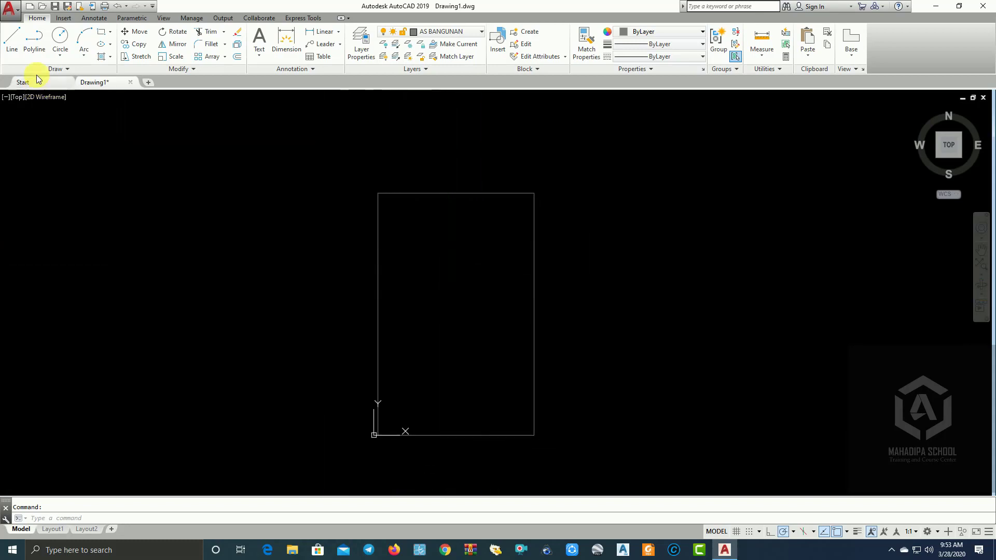
Start a line at 4000 up the left edge from the rectangle's bottom-left corner
{"action": "left_click", "coordinate": [13, 47]}
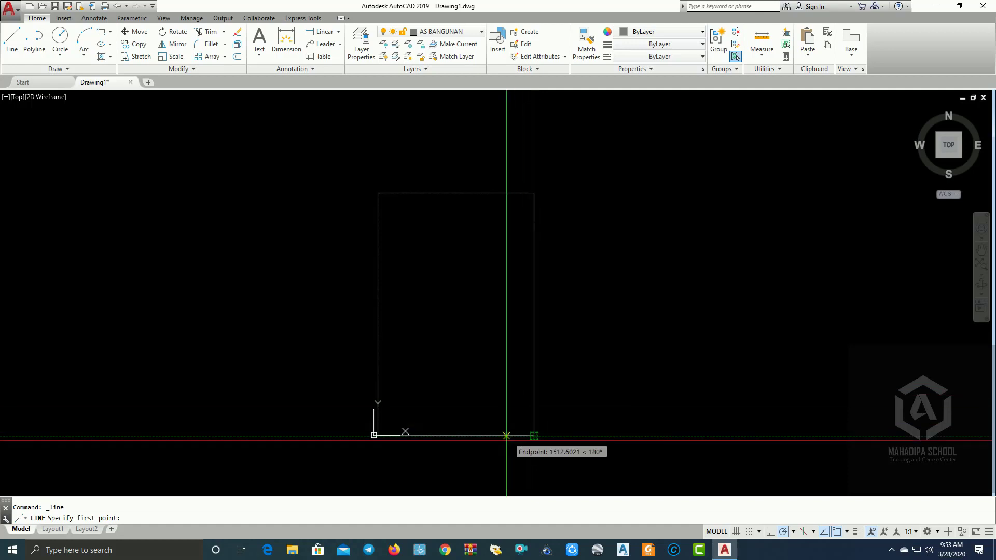
{"action": "scroll", "coordinate": [365, 439], "scroll_direction": "up", "scroll_amount": 4}
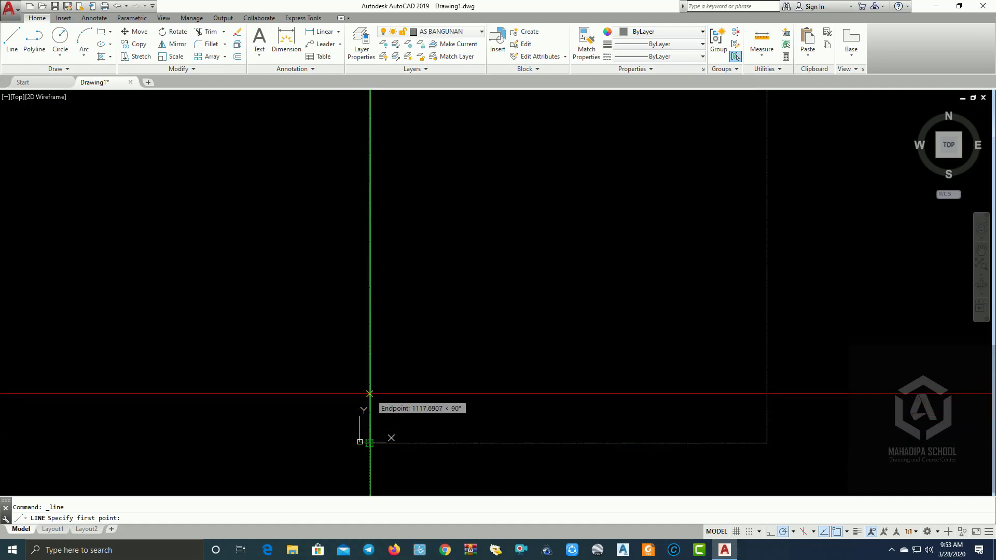
{"action": "type", "text": "4000"}
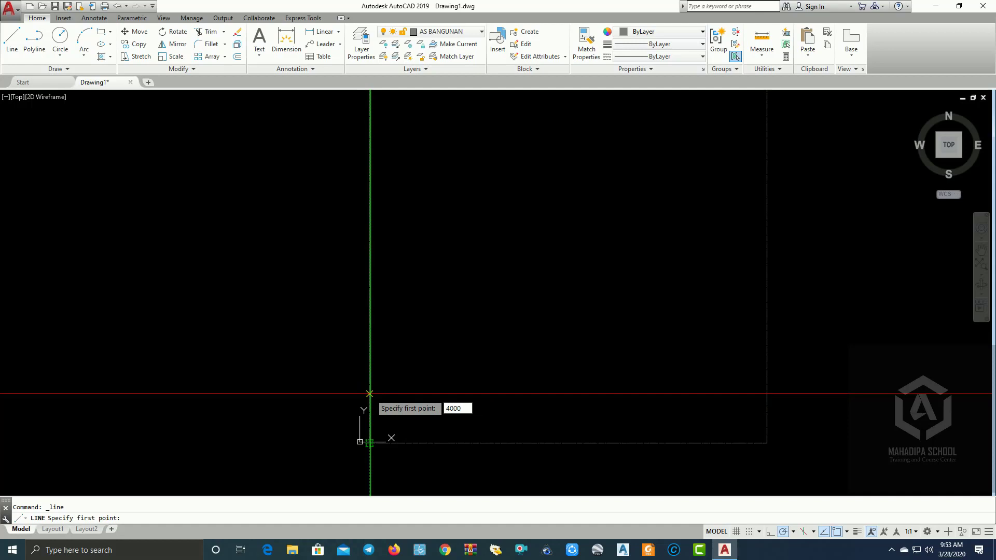
Fix the first point, then draw a 3000 horizontal run and a 500 vertical step
{"action": "key", "text": "Return"}
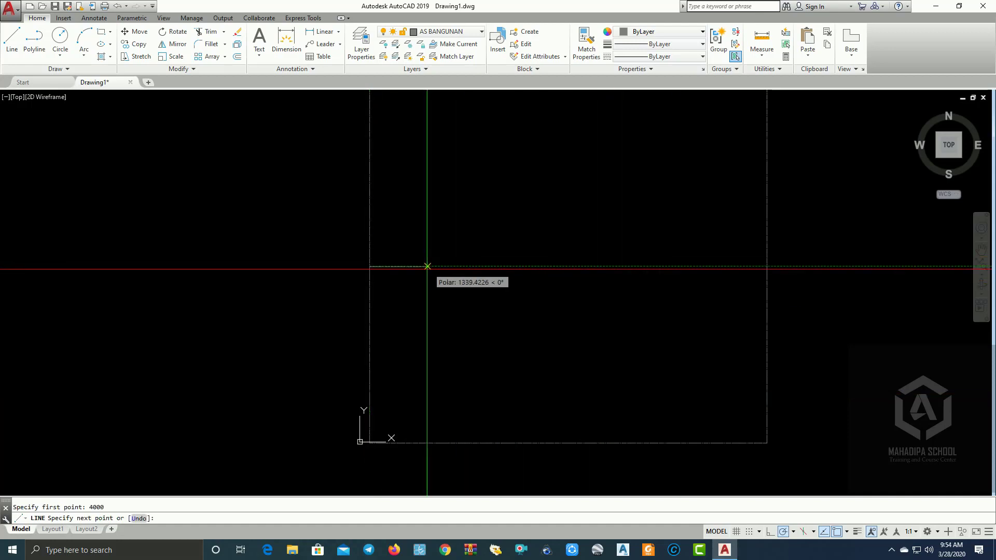
{"action": "scroll", "coordinate": [427, 266], "scroll_direction": "up", "scroll_amount": 2}
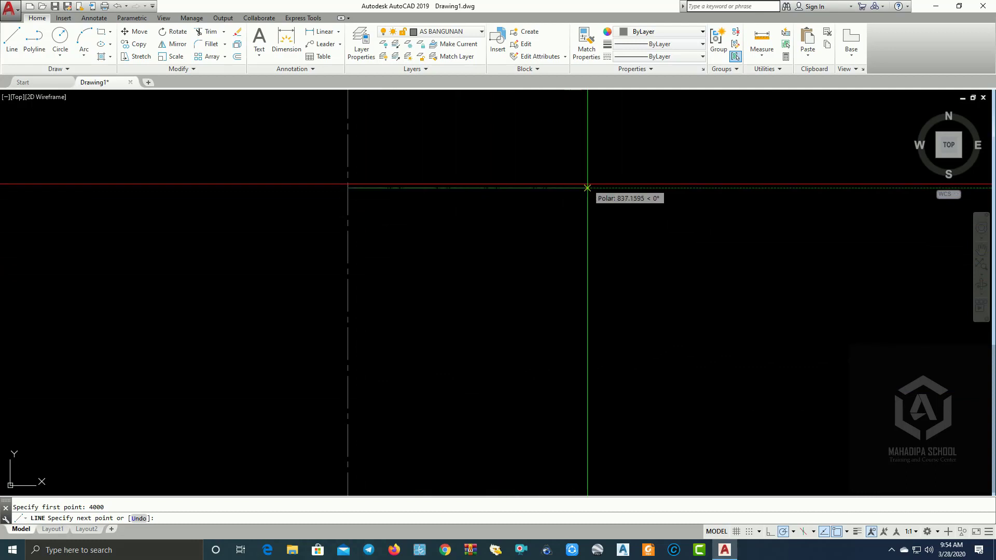
{"action": "type", "text": "3000"}
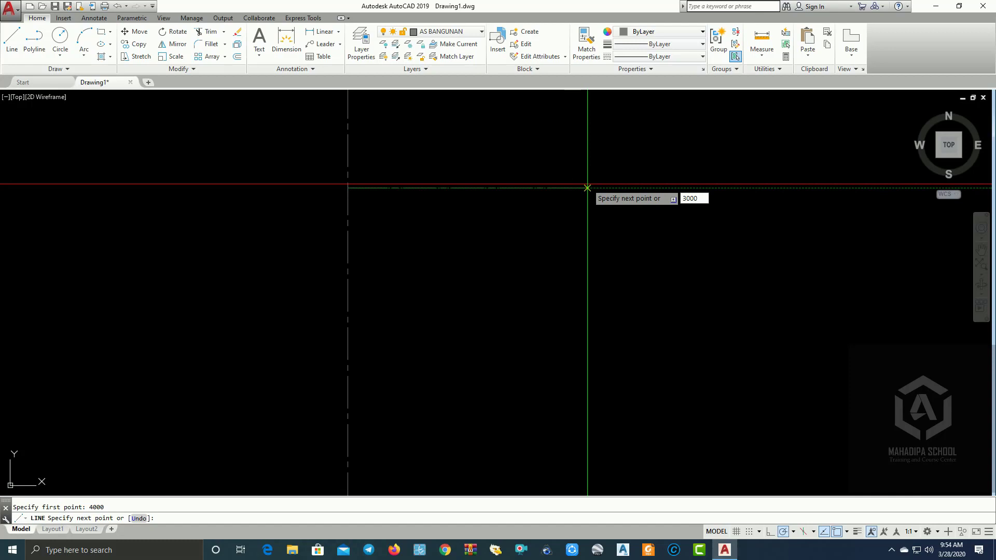
{"action": "key", "text": "Return"}
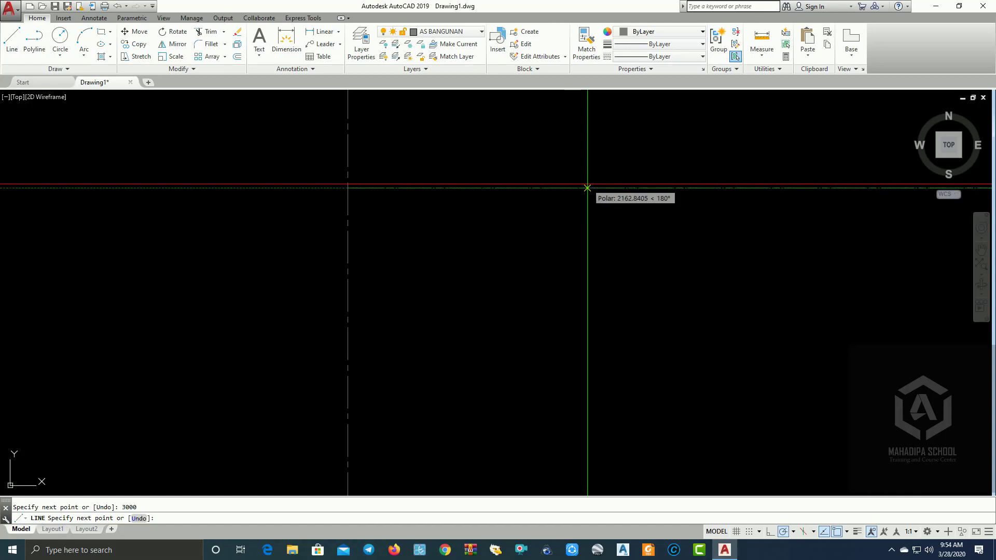
{"action": "scroll", "coordinate": [661, 327], "scroll_direction": "down", "scroll_amount": 3}
{"action": "scroll", "coordinate": [693, 326], "scroll_direction": "down", "scroll_amount": 3}
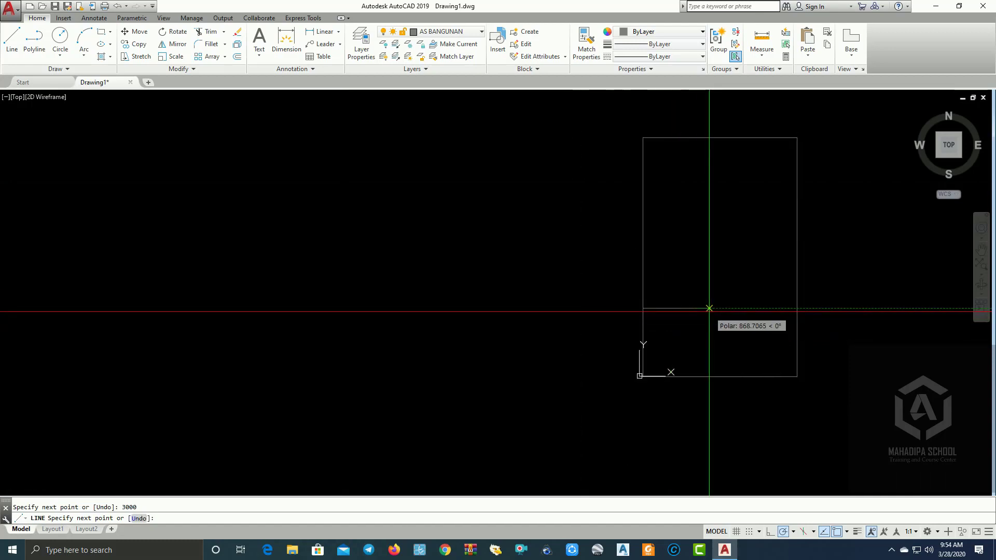
{"action": "scroll", "coordinate": [708, 300], "scroll_direction": "up", "scroll_amount": 2}
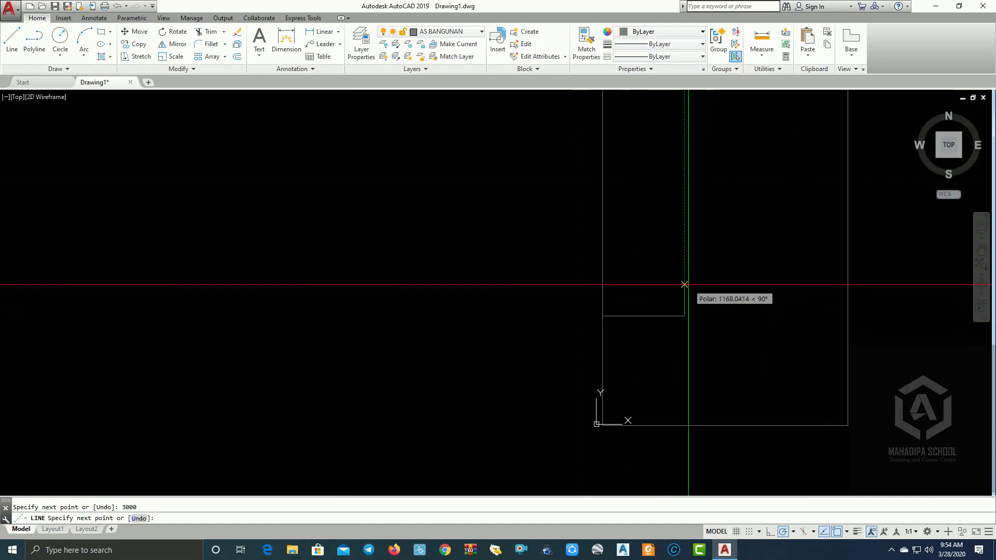
{"action": "type", "text": "500"}
{"action": "key", "text": "Return"}
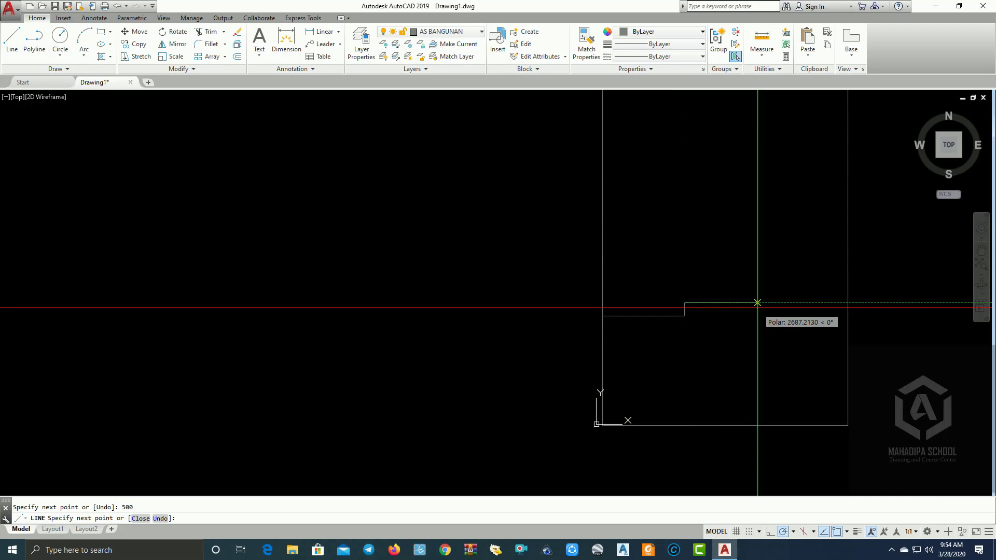
Add another 3000 run and a 1500 rise, ending the line on the rectangle's right edge
{"action": "type", "text": "3"}
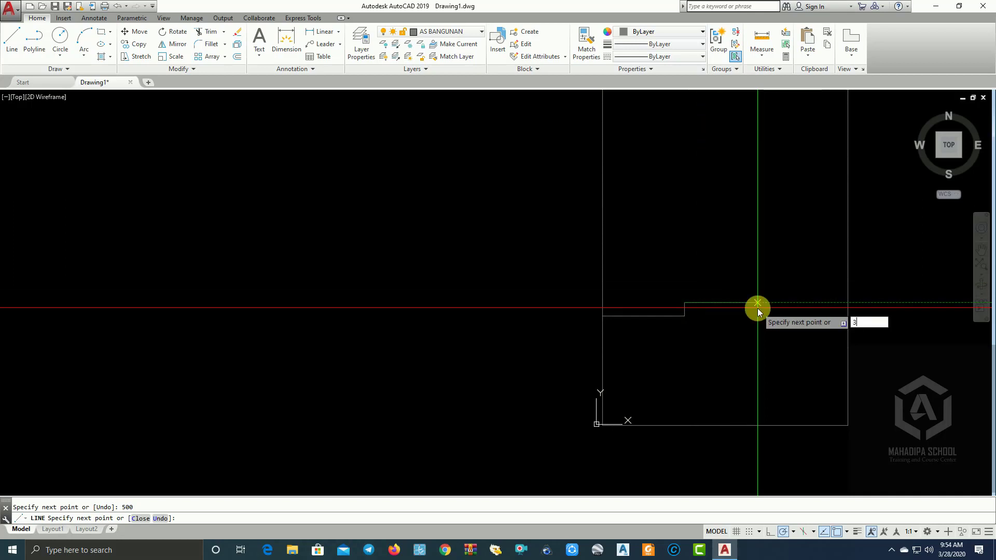
{"action": "type", "text": "000"}
{"action": "key", "text": "Return"}
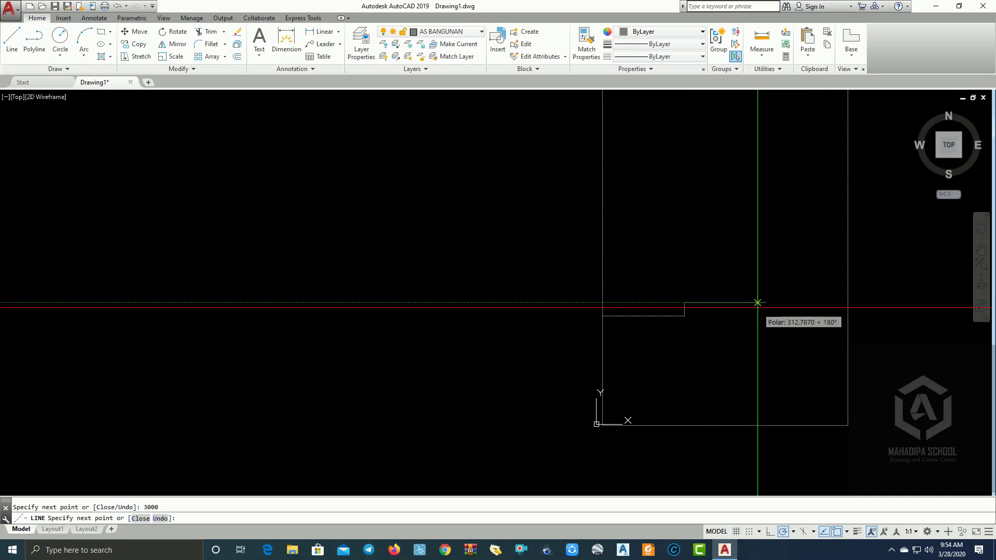
{"action": "middle_click_drag", "start_coordinate": [757, 302], "coordinate": [533, 267]}
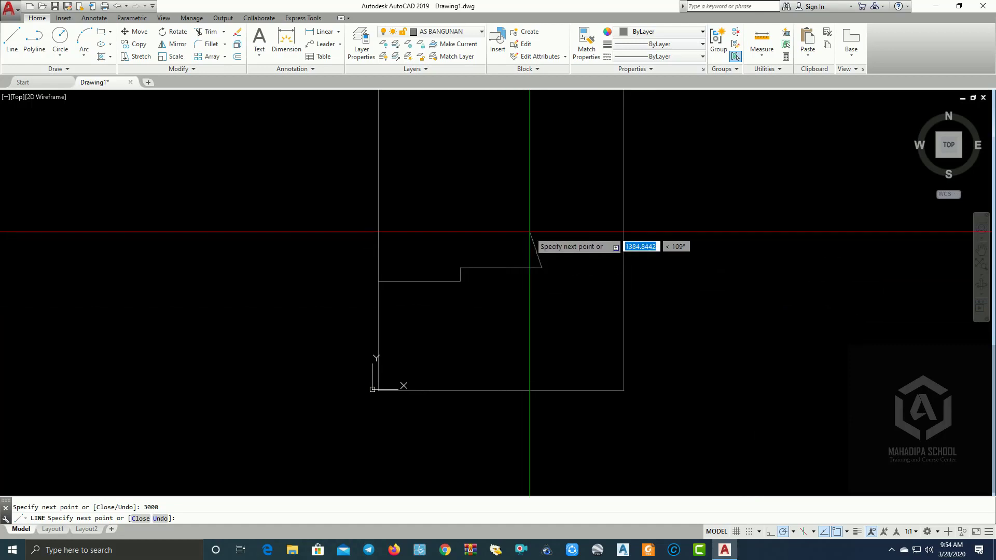
{"action": "middle_click_drag", "start_coordinate": [525, 233], "coordinate": [519, 270]}
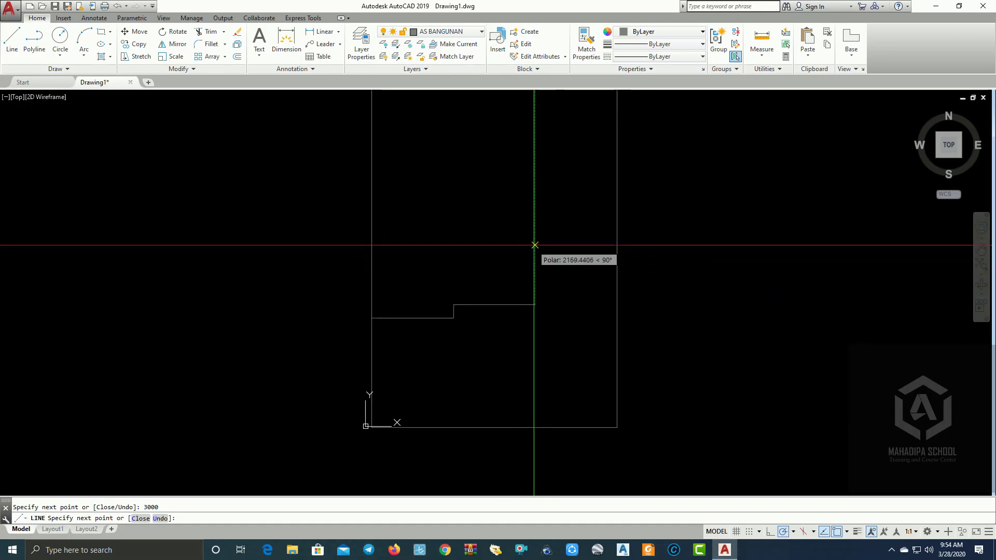
{"action": "type", "text": "1500"}
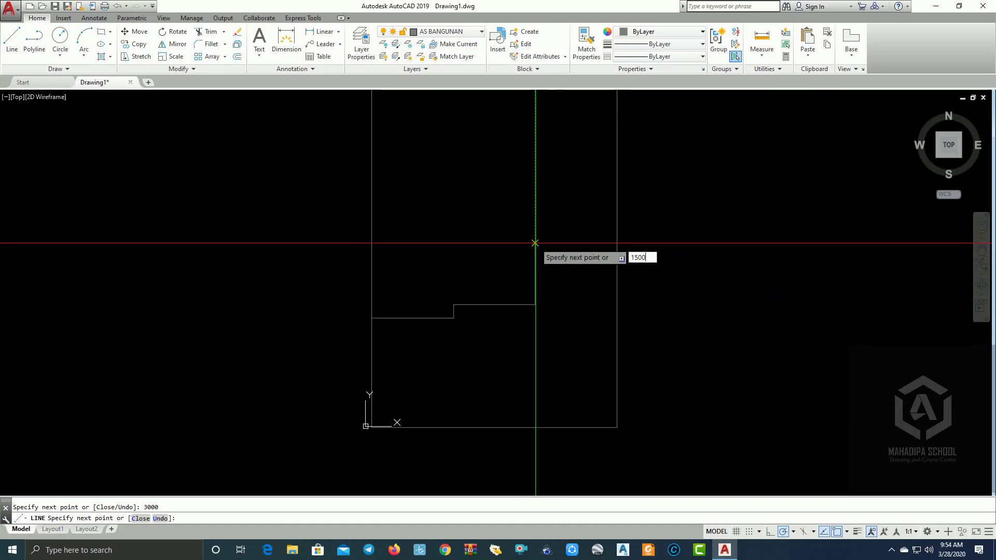
{"action": "key", "text": "Return"}
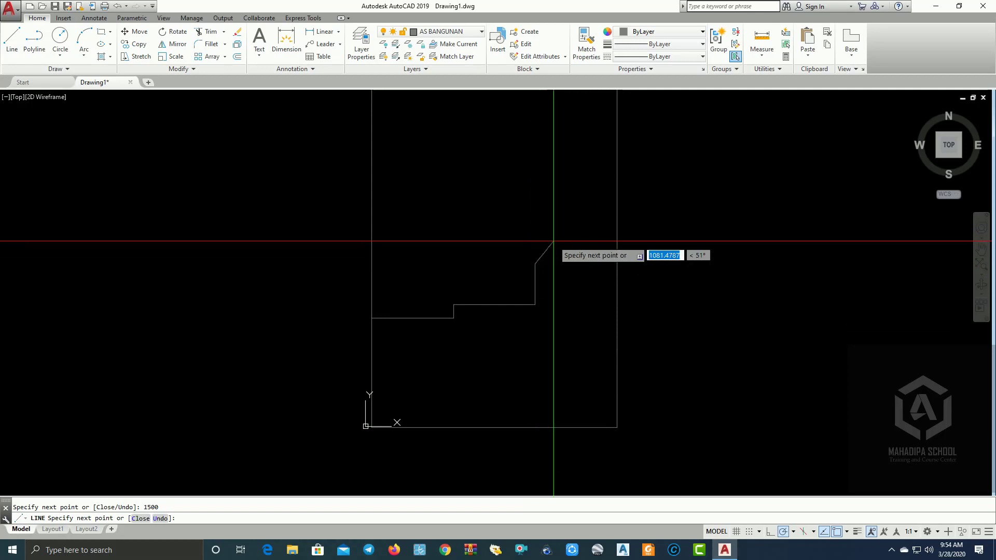
{"action": "left_click", "coordinate": [616, 263]}
{"action": "key", "text": "Return"}
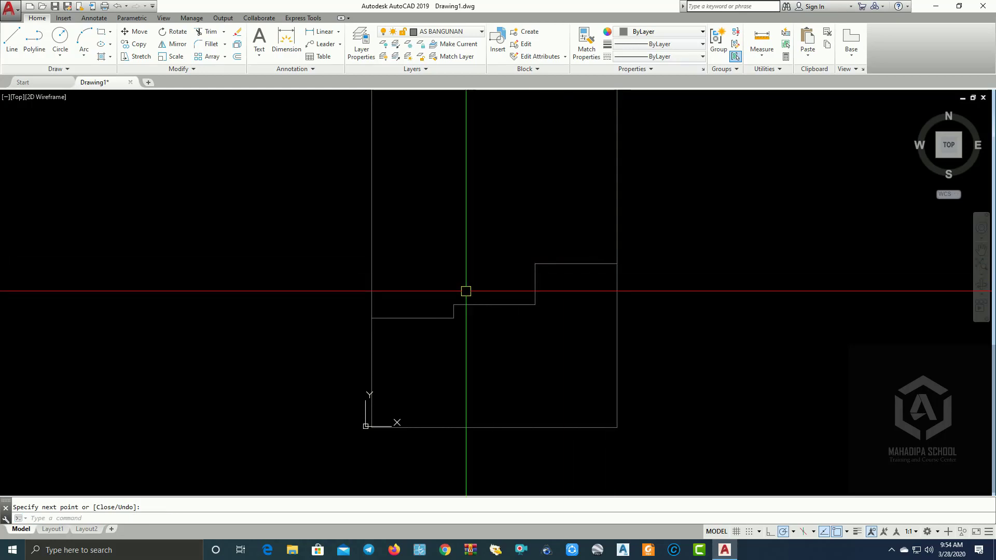
{"action": "mouse_move", "coordinate": [465, 288]}
{"action": "middle_mouse_down"}
{"action": "mouse_move", "coordinate": [456, 347]}
{"action": "mouse_move", "coordinate": [387, 413]}
{"action": "middle_mouse_up"}
{"action": "scroll", "coordinate": [387, 414], "scroll_direction": "up", "scroll_amount": 2}
{"action": "scroll", "coordinate": [387, 337], "scroll_direction": "down", "scroll_amount": 2}
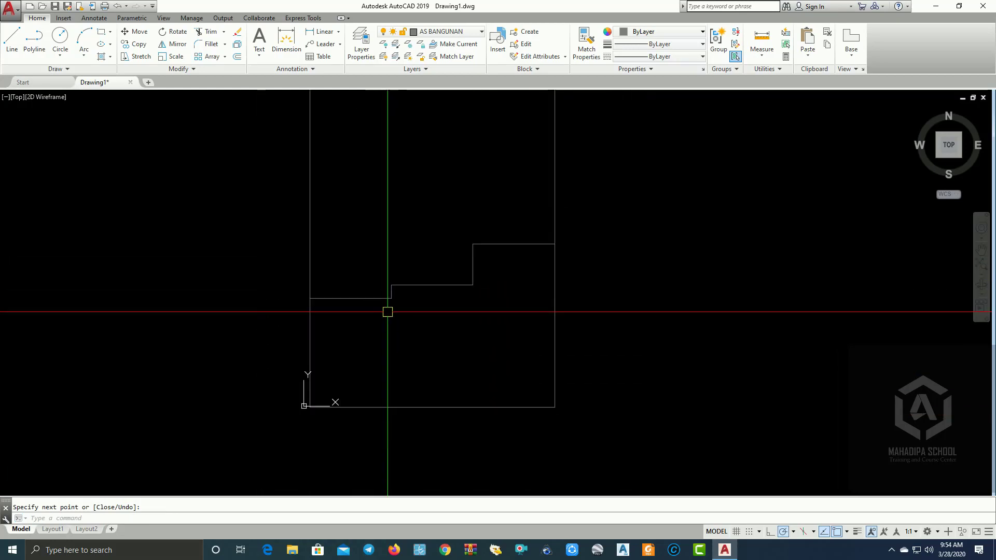
{"action": "middle_click_drag", "start_coordinate": [386, 311], "coordinate": [349, 404]}
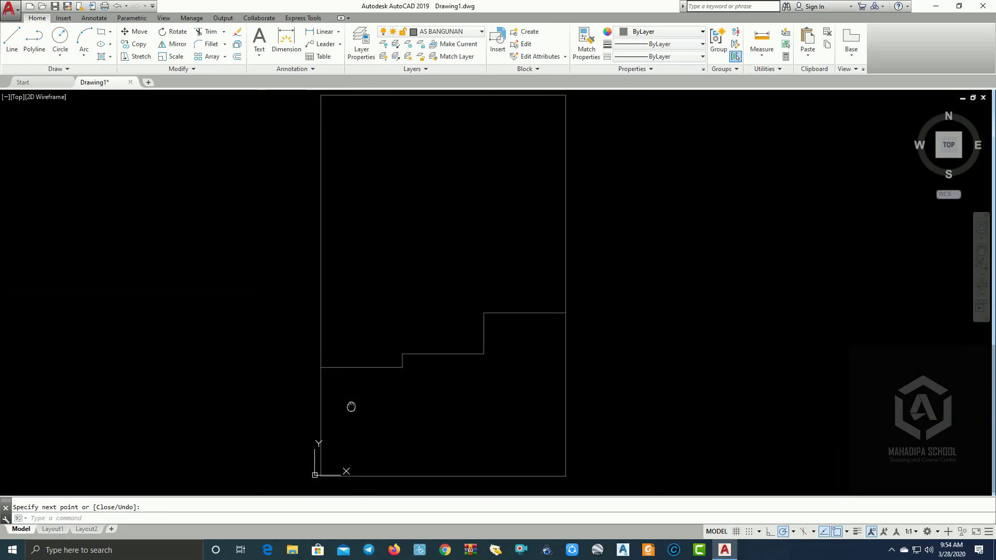
Offset the lower-left horizontal partition line 3000 units upward
{"action": "left_click", "coordinate": [236, 57]}
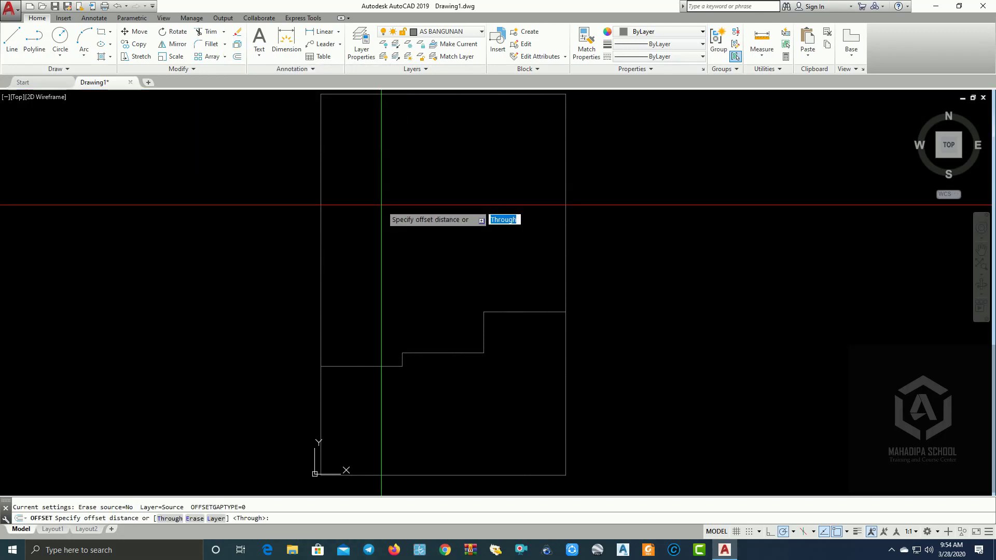
{"action": "type", "text": "3000"}
{"action": "key", "text": "Return"}
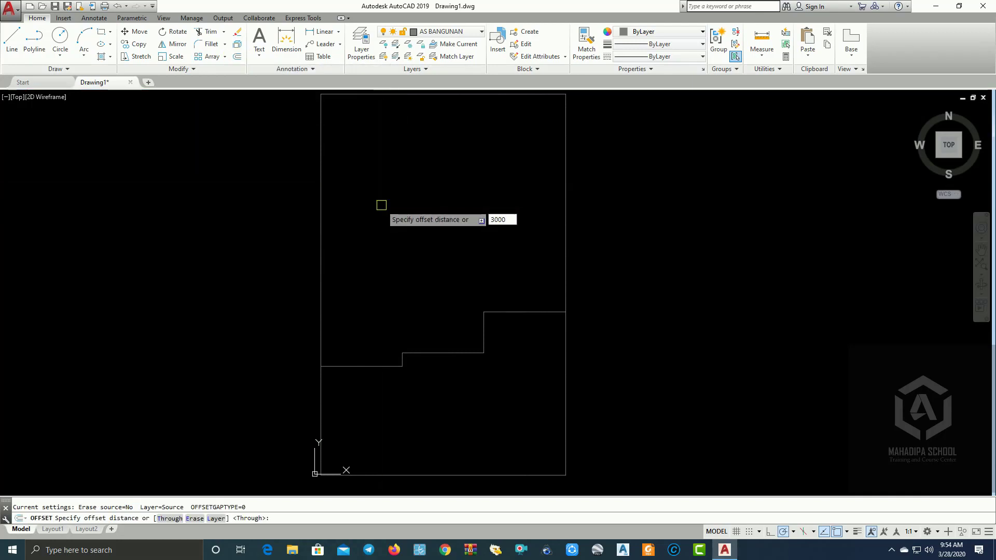
{"action": "left_click", "coordinate": [367, 365]}
{"action": "left_click", "coordinate": [369, 332]}
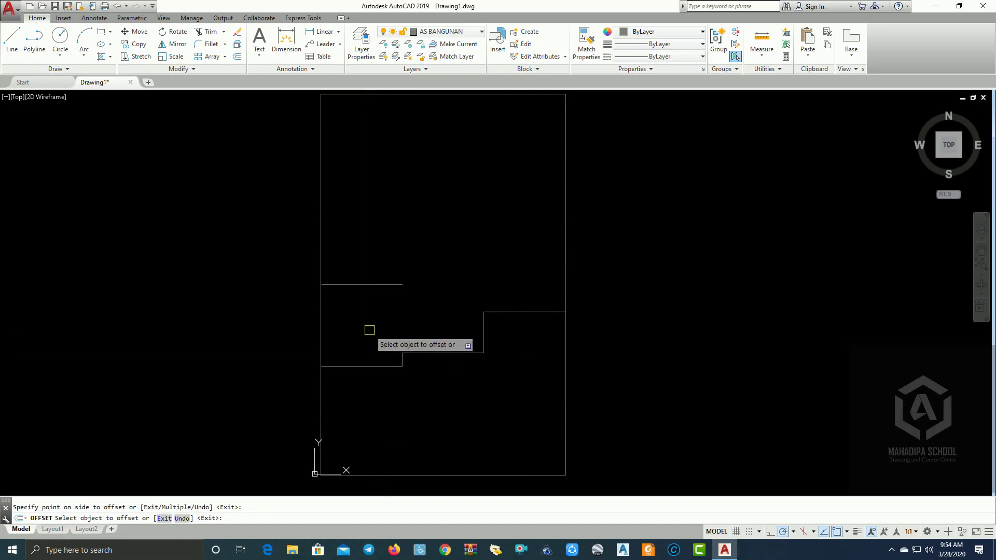
{"action": "key", "text": "Escape"}
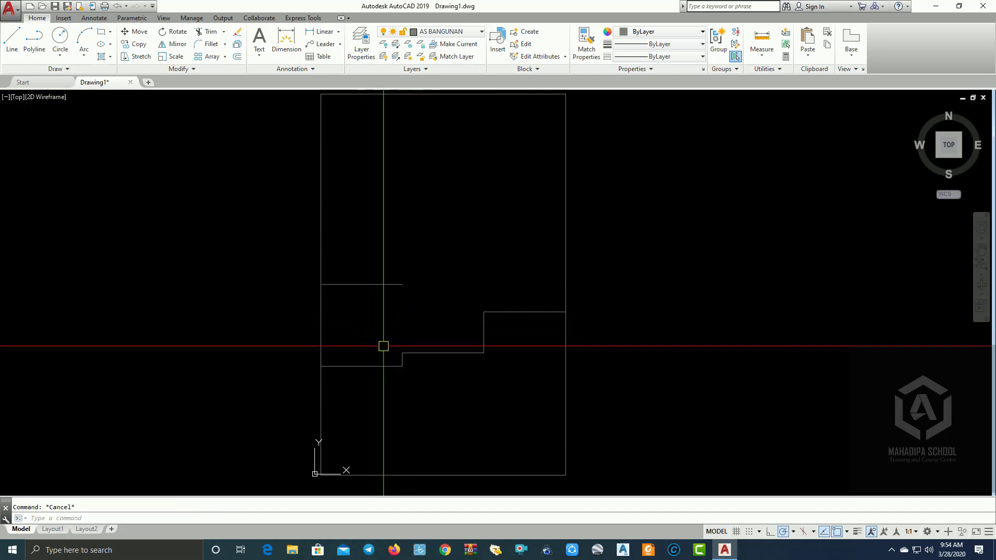
{"action": "type", "text": "F"}
{"action": "key", "text": "Return"}
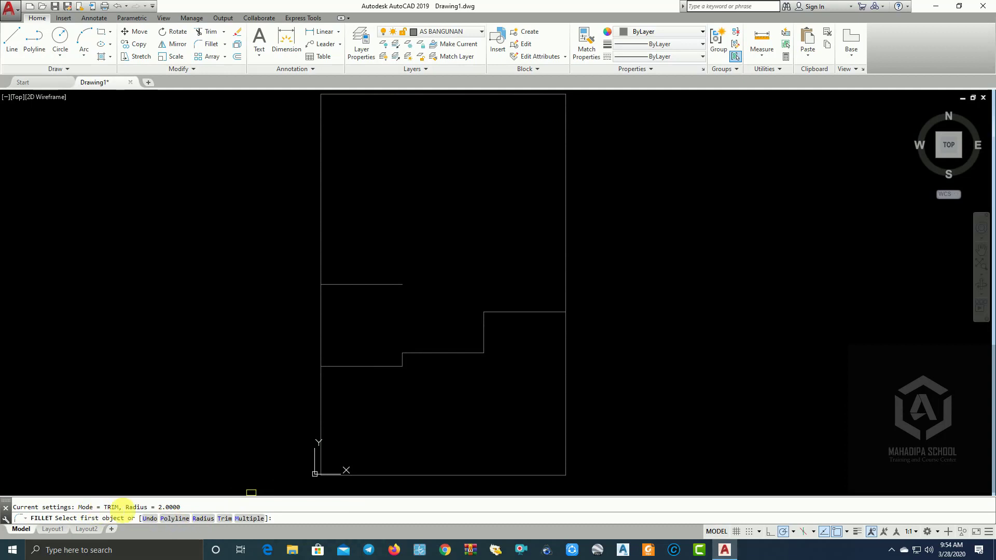
Fillet the vertical step line and the offset line at radius 0, closing a 3000-square room
{"action": "left_click", "coordinate": [203, 518]}
{"action": "type", "text": "0"}
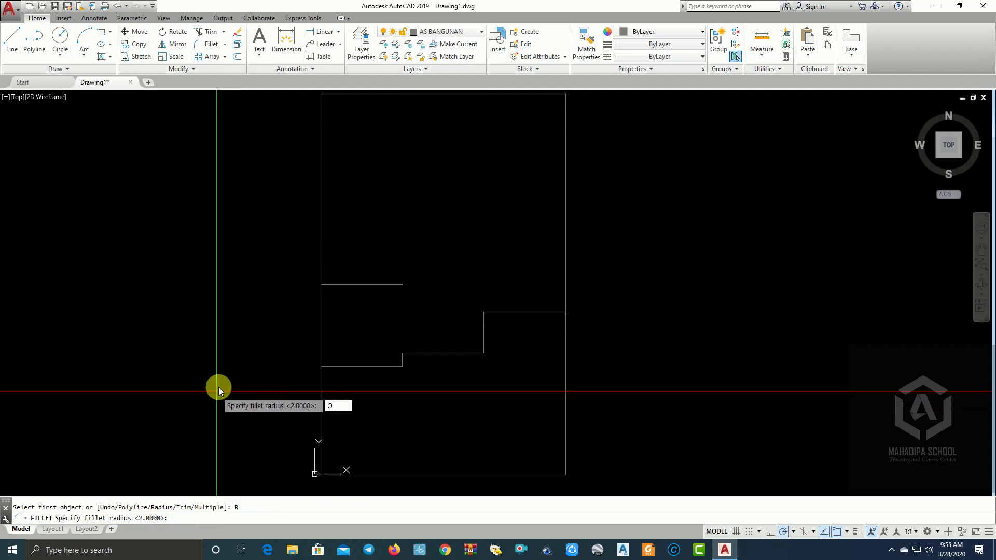
{"action": "key", "text": "Return"}
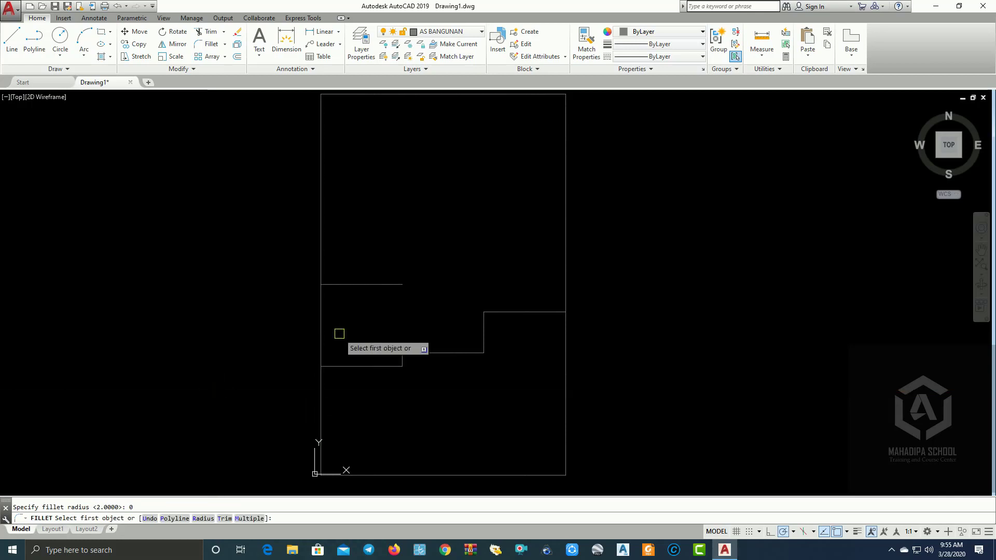
{"action": "scroll", "coordinate": [394, 373], "scroll_direction": "up", "scroll_amount": 4}
{"action": "left_click", "coordinate": [411, 318]}
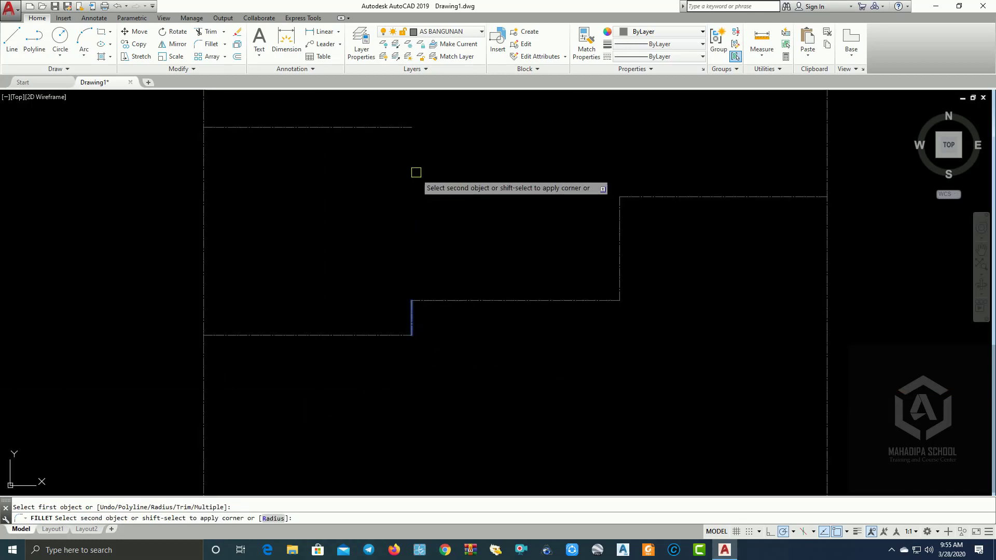
{"action": "left_click", "coordinate": [404, 126]}
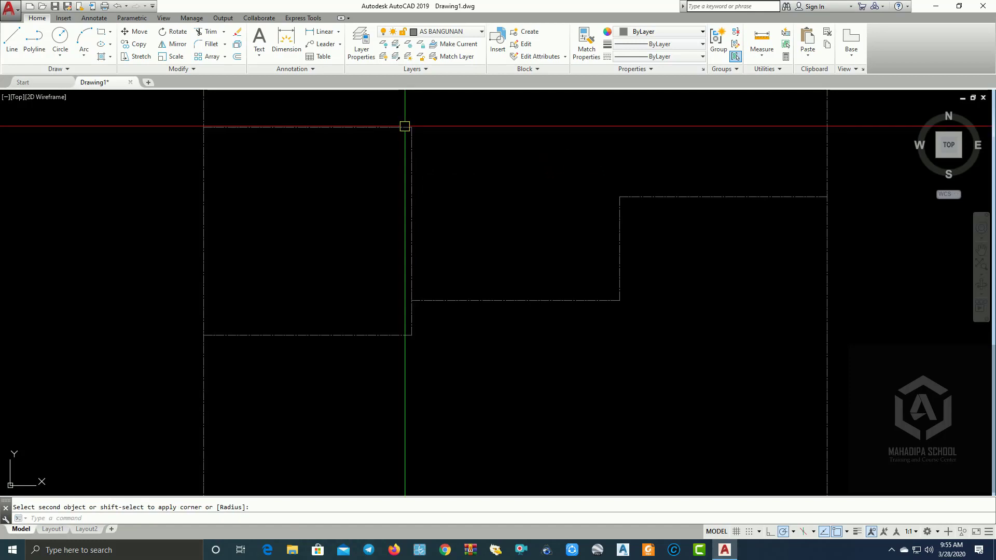
{"action": "scroll", "coordinate": [425, 166], "scroll_direction": "down", "scroll_amount": 4}
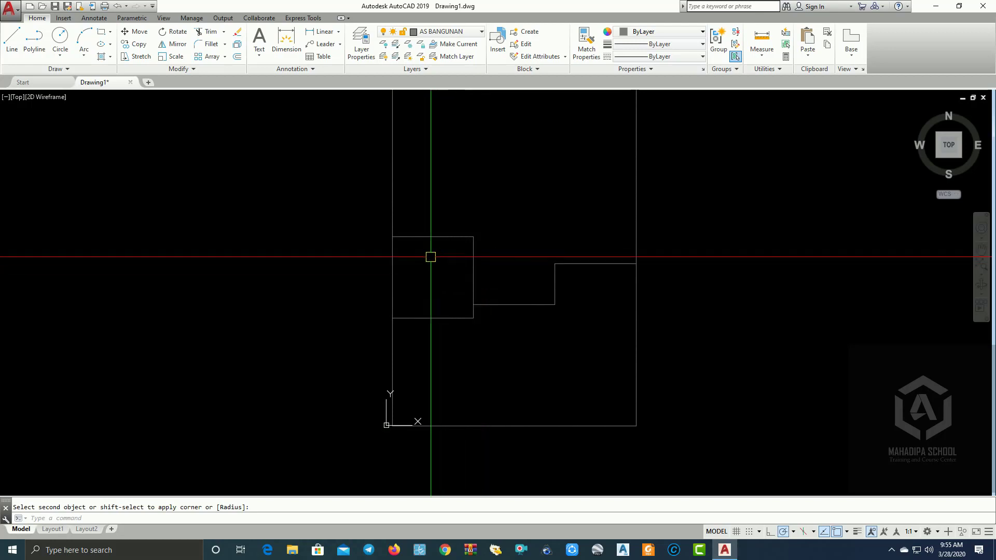
{"action": "middle_click_drag", "start_coordinate": [429, 256], "coordinate": [442, 338]}
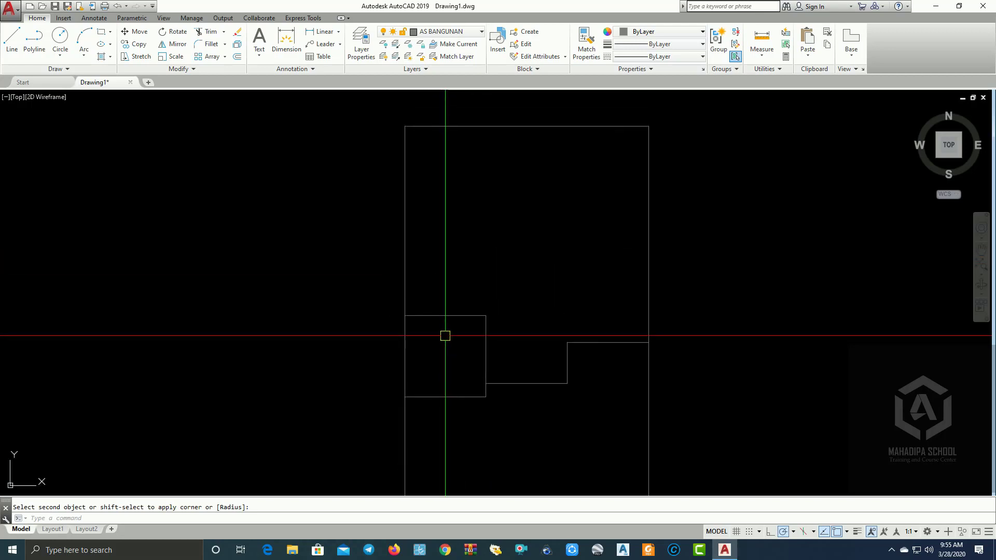
{"action": "type", "text": "l"}
{"action": "key", "text": "Return"}
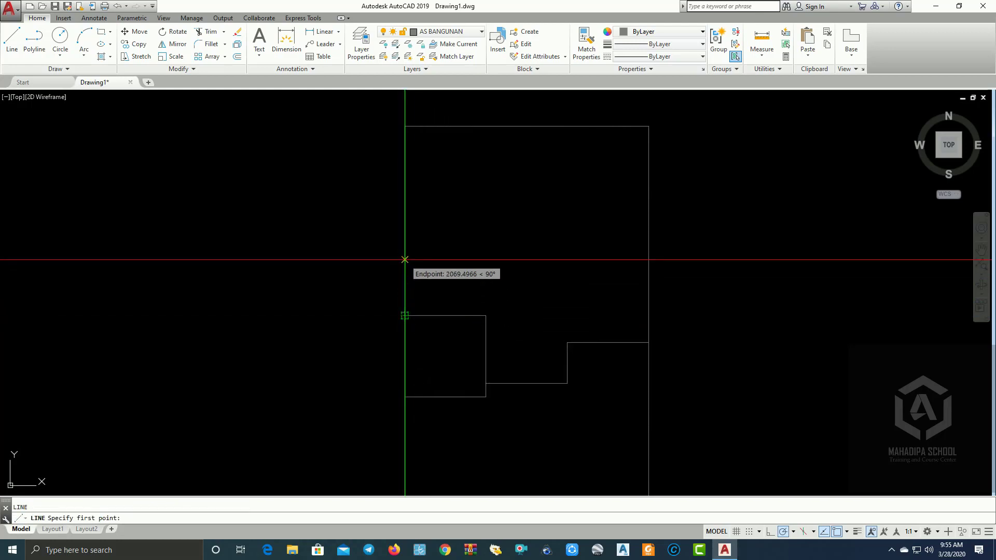
Draw the line 1000 up from the step, then 3000 across to the rectangle's right edge
{"action": "type", "text": "350"}
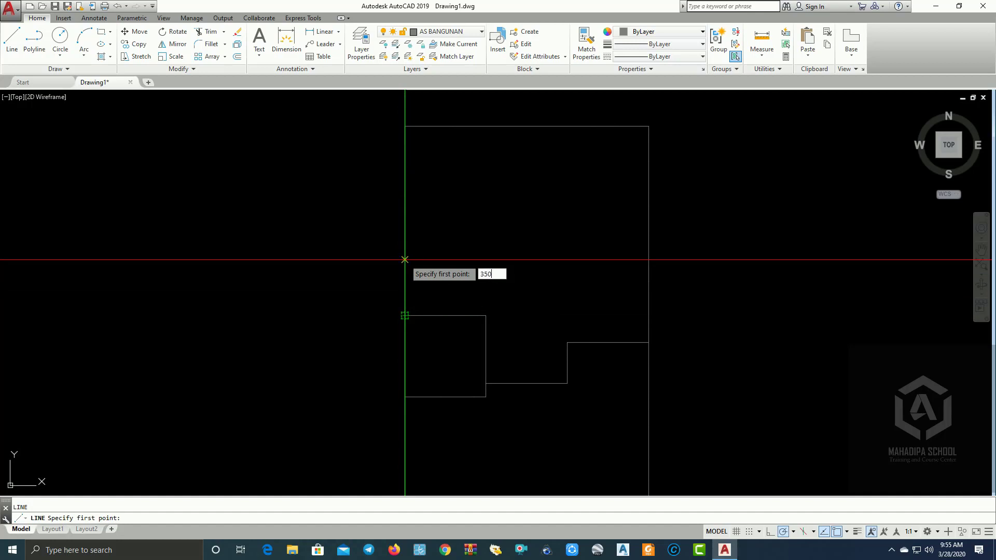
{"action": "type", "text": "0"}
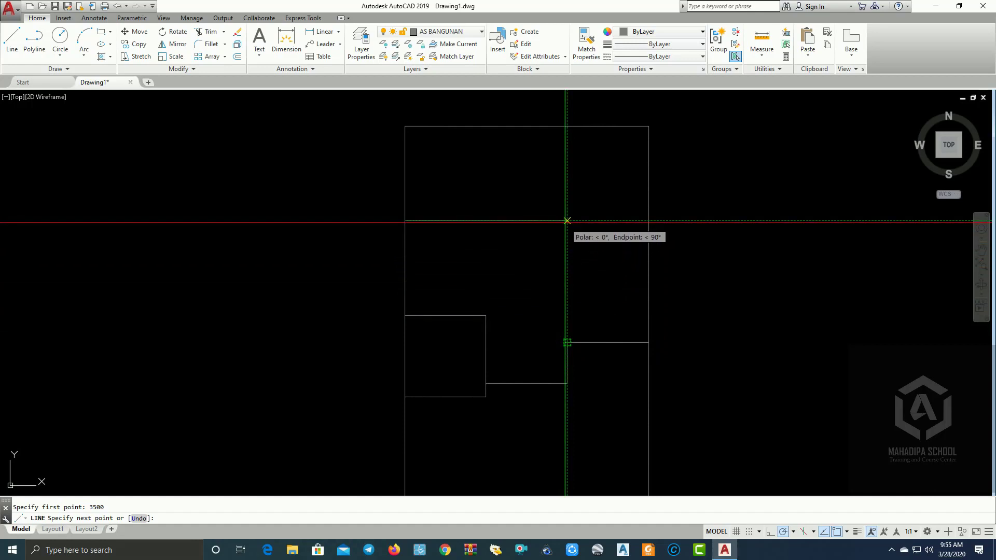
{"action": "left_click", "coordinate": [567, 220]}
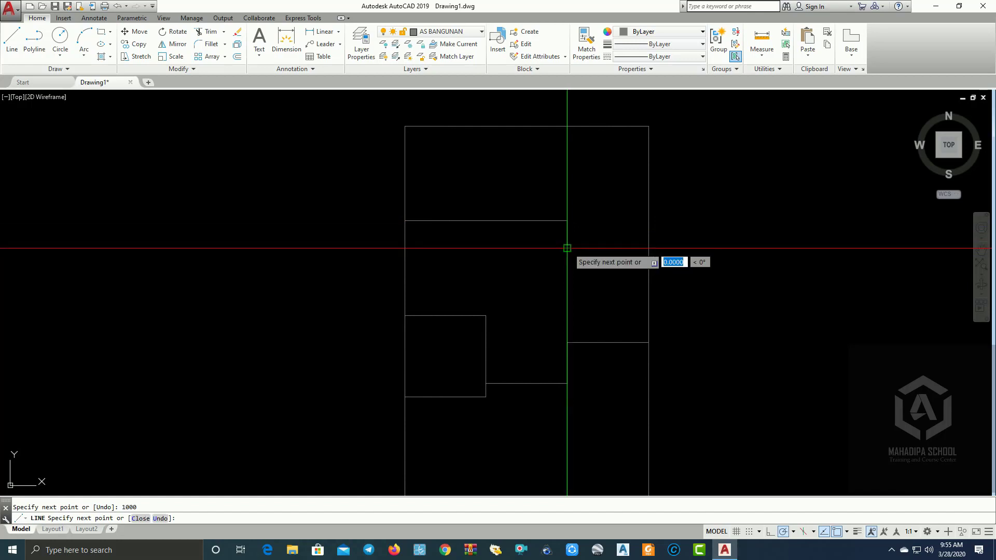
{"action": "key", "text": "Return"}
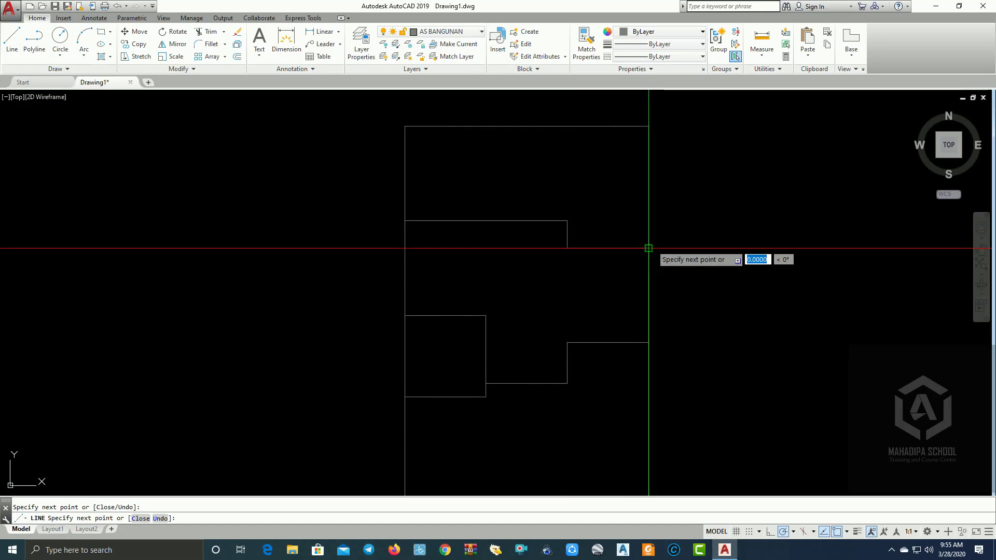
{"action": "key", "text": "Return"}
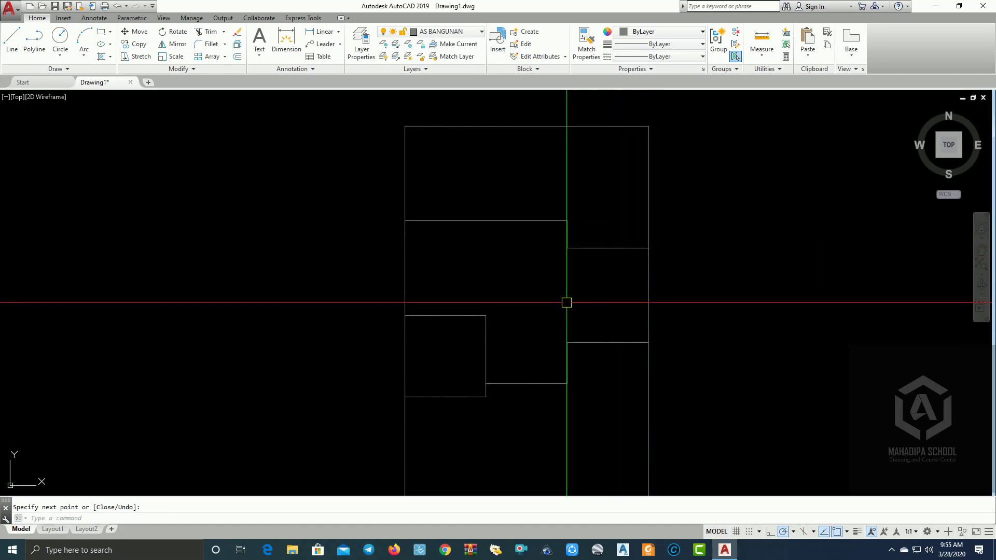
{"action": "scroll", "coordinate": [584, 295], "scroll_direction": "up", "scroll_amount": 2}
{"action": "mouse_move", "coordinate": [610, 287]}
{"action": "middle_mouse_down"}
{"action": "mouse_move", "coordinate": [558, 269]}
{"action": "mouse_move", "coordinate": [500, 282]}
{"action": "middle_mouse_up"}
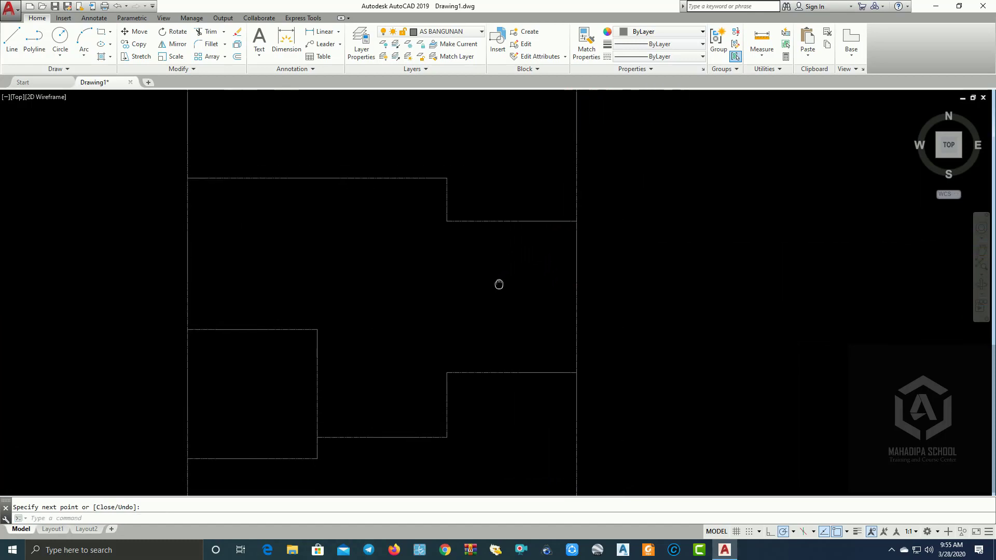
{"action": "scroll", "coordinate": [564, 312], "scroll_direction": "down", "scroll_amount": 4}
{"action": "scroll", "coordinate": [568, 310], "scroll_direction": "up", "scroll_amount": 4}
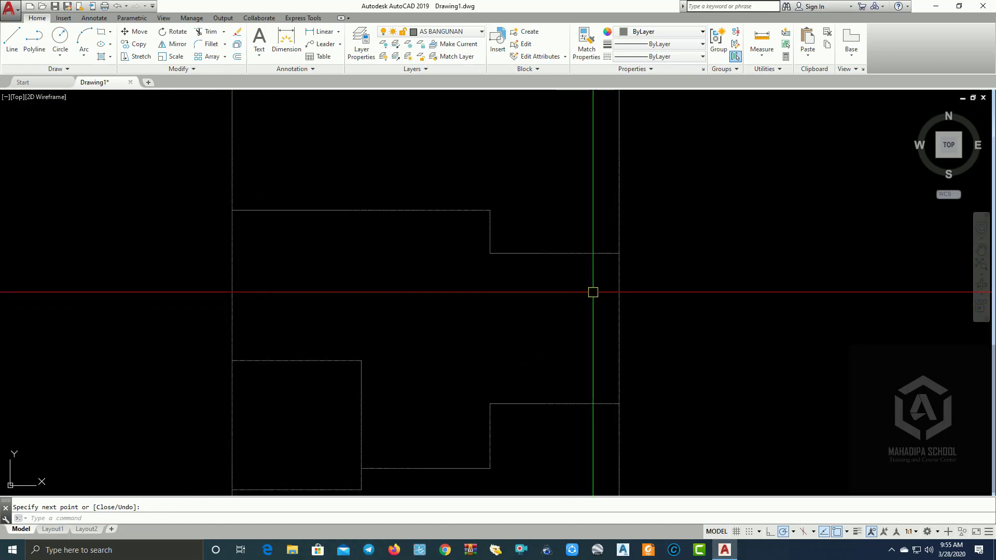
{"action": "scroll", "coordinate": [598, 264], "scroll_direction": "up", "scroll_amount": 2}
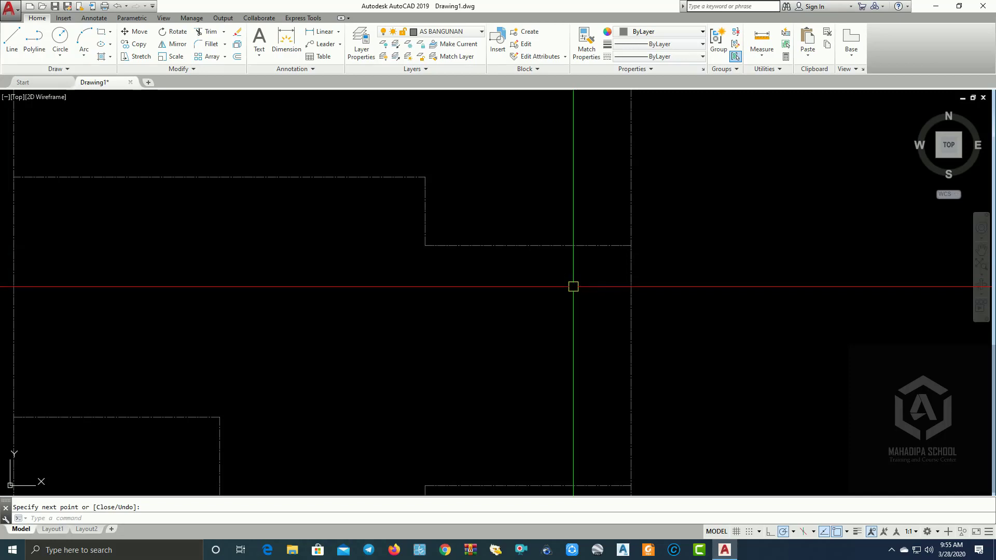
Offset the horizontal step line 1500 downward
{"action": "type", "text": "o"}
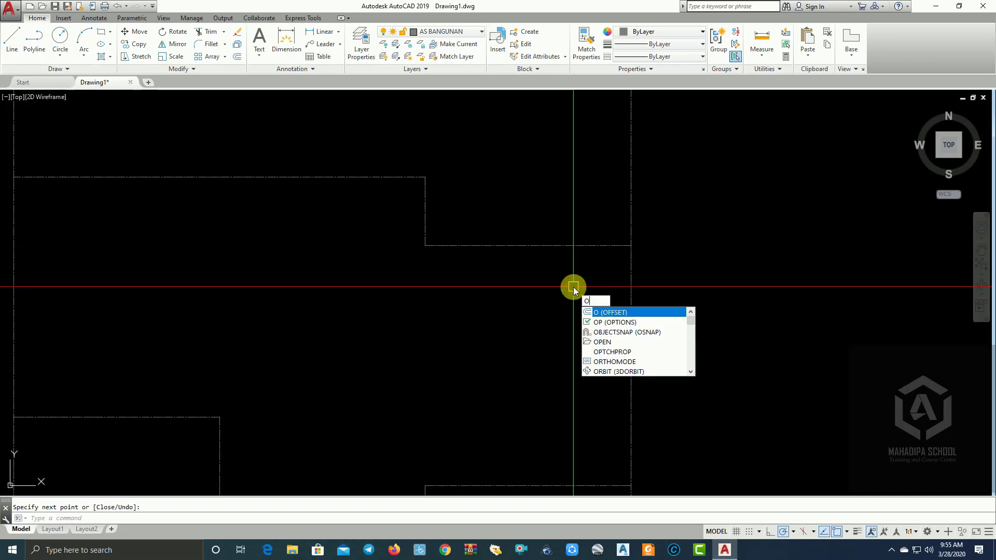
{"action": "key", "text": "Return"}
{"action": "type", "text": "1"}
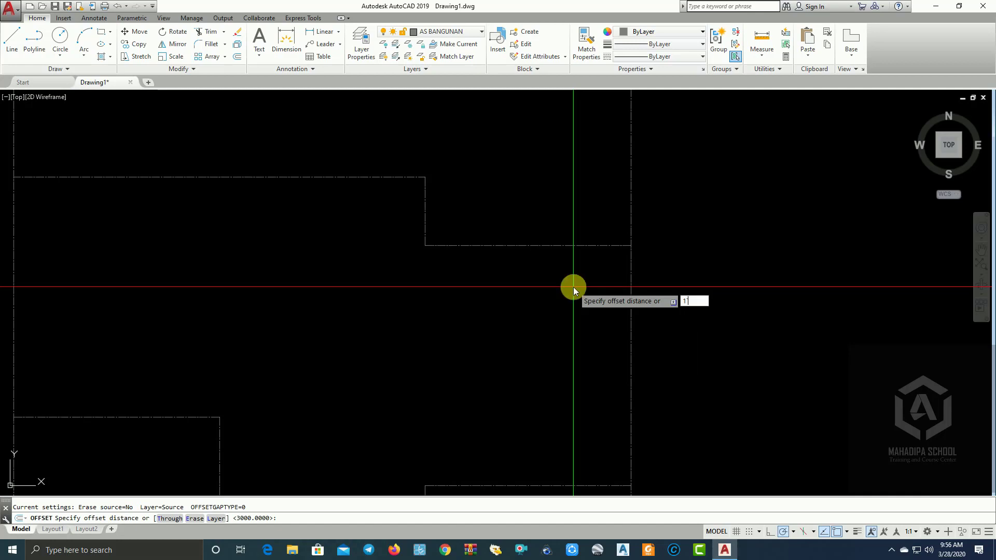
{"action": "type", "text": "500"}
{"action": "key", "text": "Return"}
{"action": "key", "text": "Escape"}
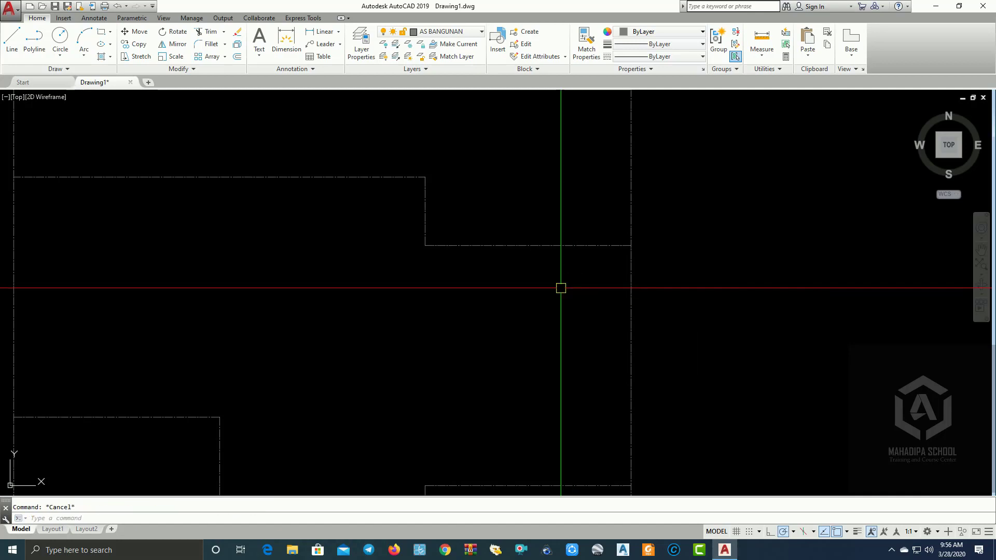
{"action": "type", "text": "o"}
{"action": "key", "text": "Return"}
{"action": "type", "text": "1500"}
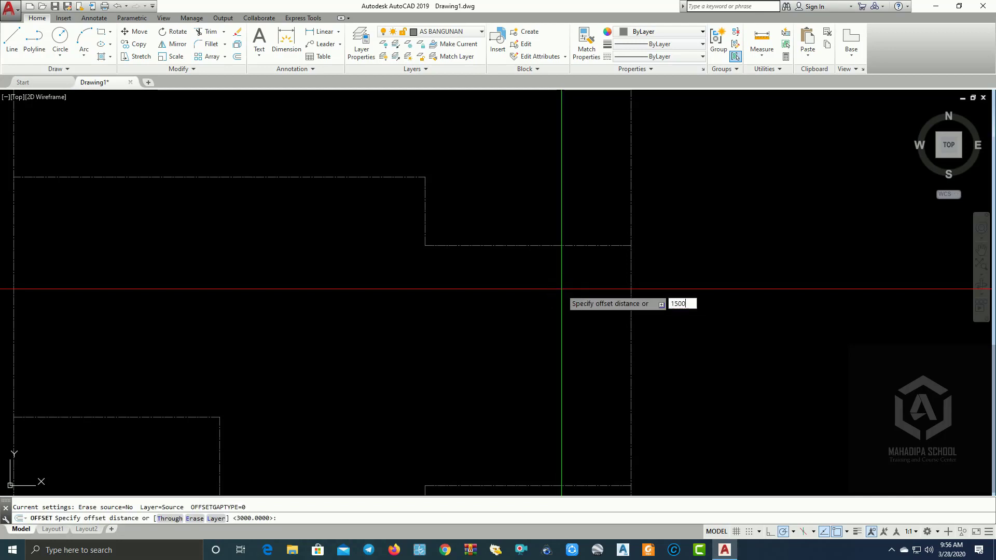
{"action": "key", "text": "Return"}
{"action": "left_click", "coordinate": [580, 244]}
{"action": "left_click", "coordinate": [629, 296]}
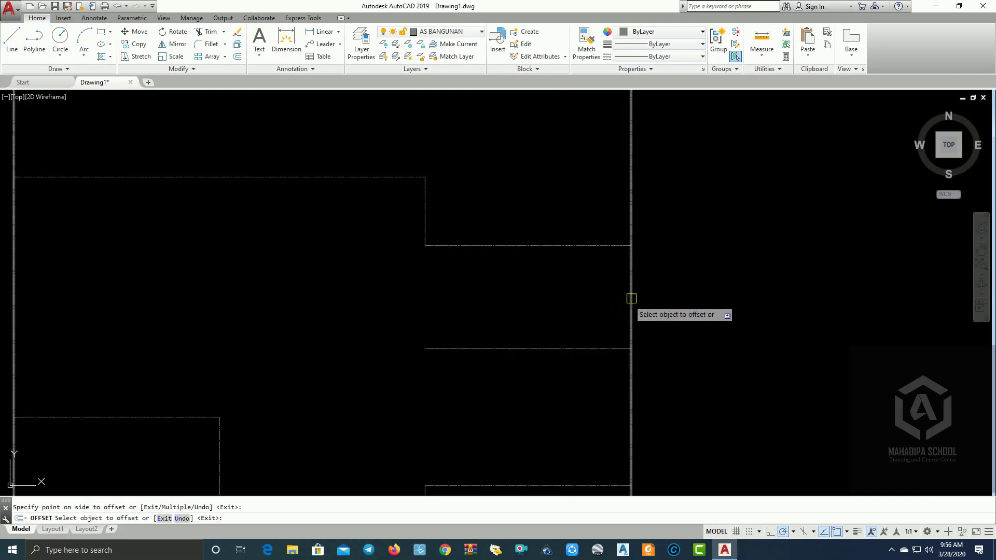
{"action": "scroll", "coordinate": [586, 317], "scroll_direction": "down", "scroll_amount": 4}
{"action": "scroll", "coordinate": [579, 340], "scroll_direction": "up", "scroll_amount": 2}
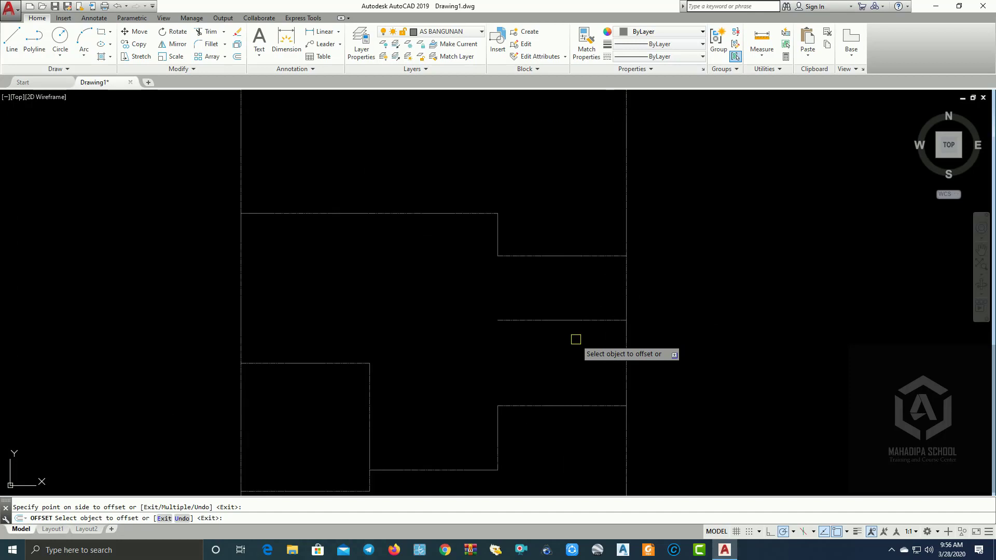
{"action": "key", "text": "Escape"}
Draw a vertical divider 1500 from the right edge up to the step and trim the excess ends
{"action": "key", "text": "Return"}
{"action": "type", "text": "1500"}
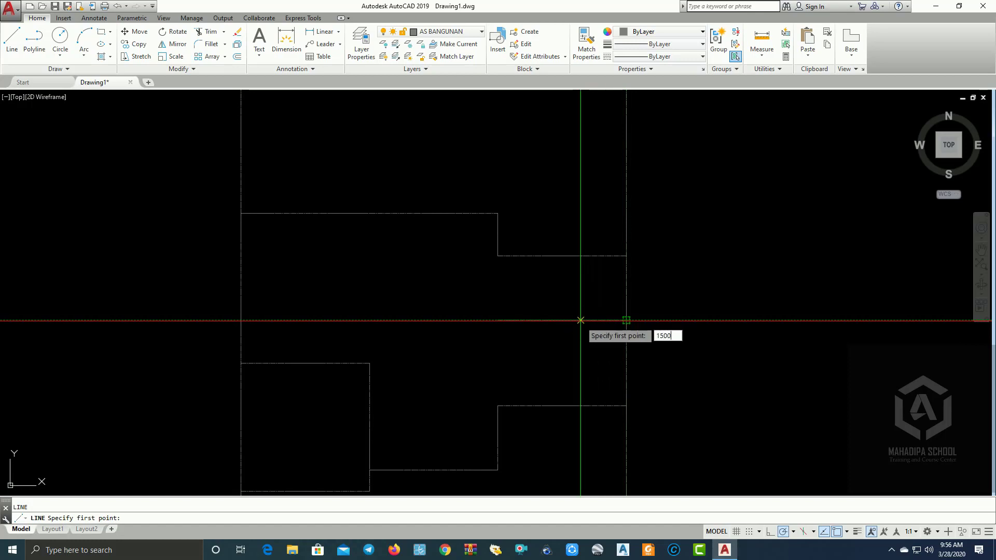
{"action": "key", "text": "Return"}
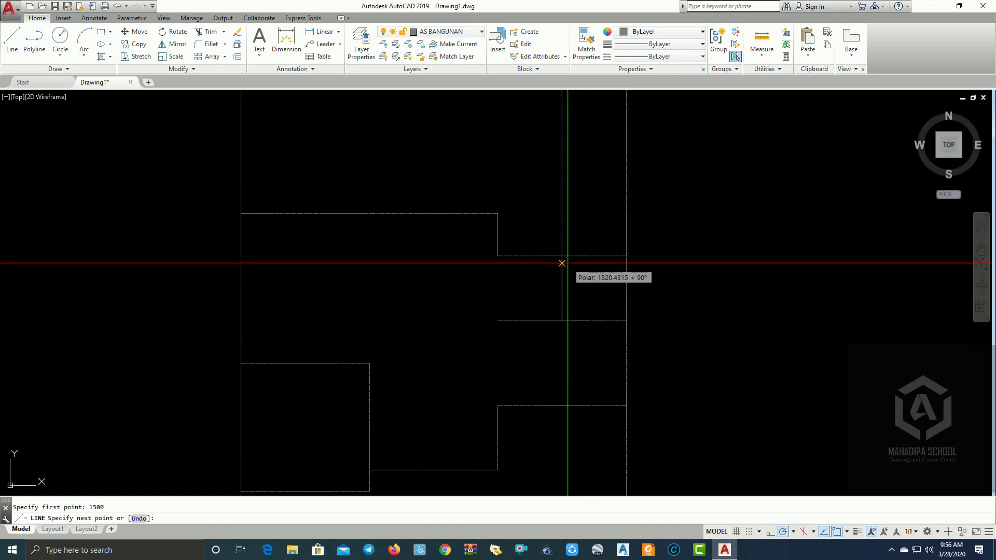
{"action": "key", "text": "Return"}
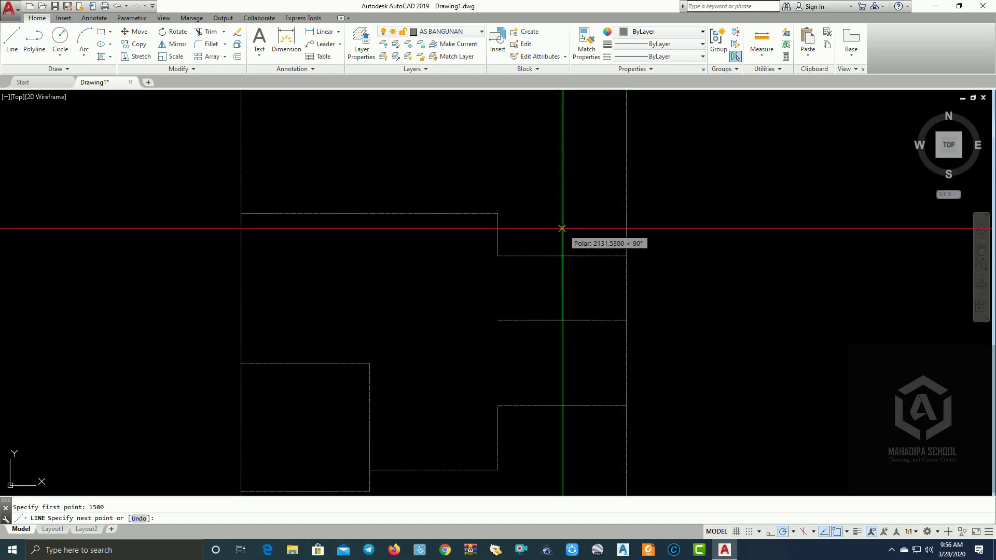
{"action": "key", "text": "Escape"}
{"action": "type", "text": "TR"}
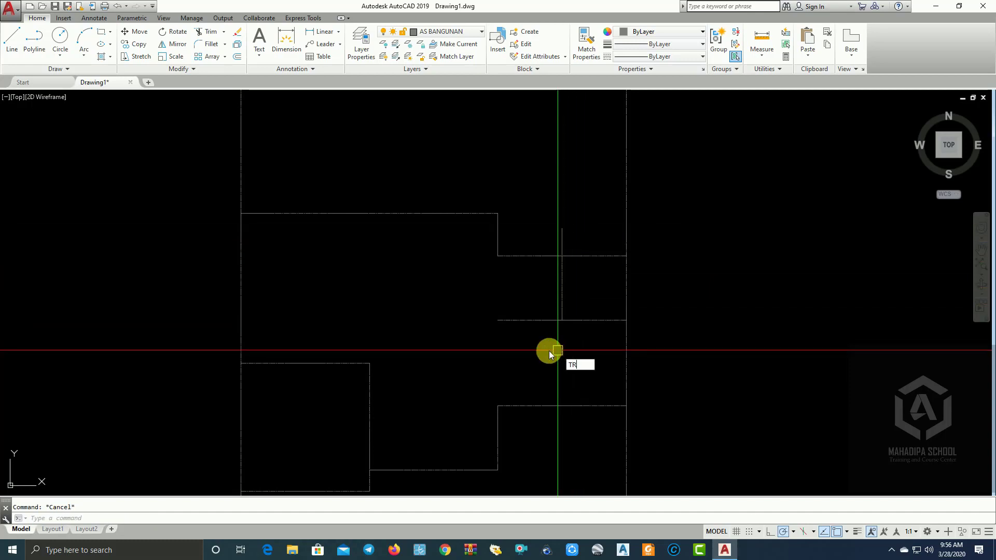
{"action": "key", "text": "Return"}
{"action": "key", "text": "Return"}
{"action": "left_click", "coordinate": [528, 319]}
{"action": "left_click", "coordinate": [556, 234]}
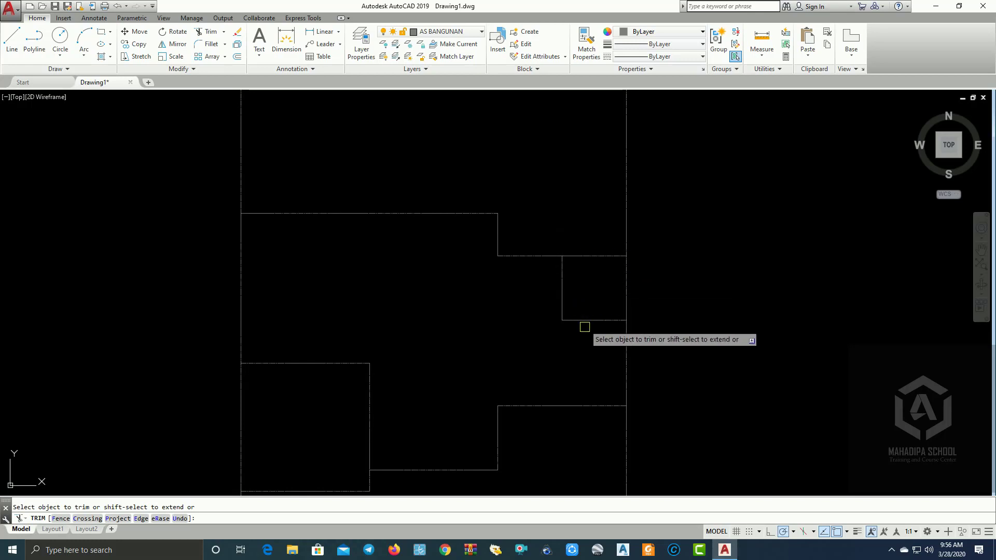
{"action": "middle_click_drag", "start_coordinate": [561, 361], "coordinate": [567, 340]}
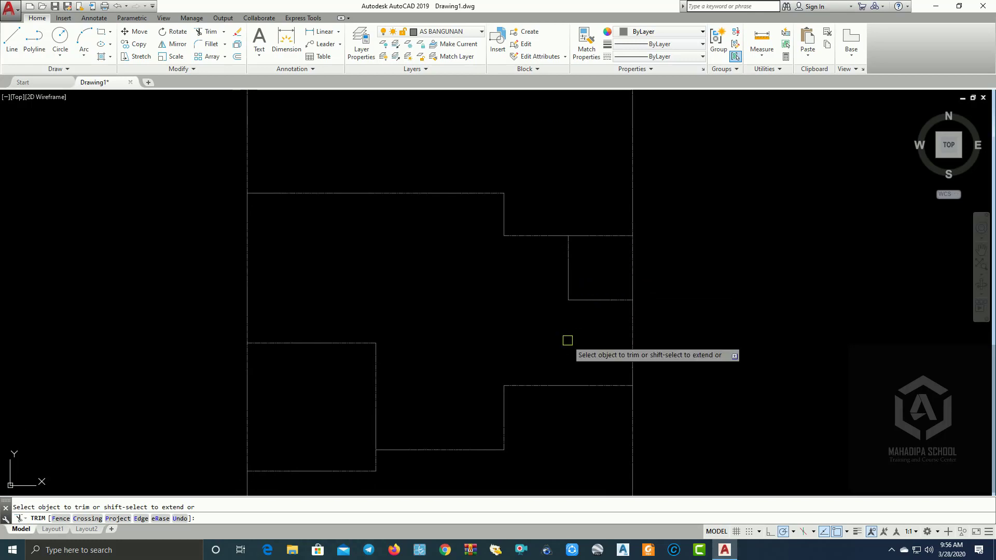
{"action": "key", "text": "Escape"}
{"action": "left_click", "coordinate": [573, 267]}
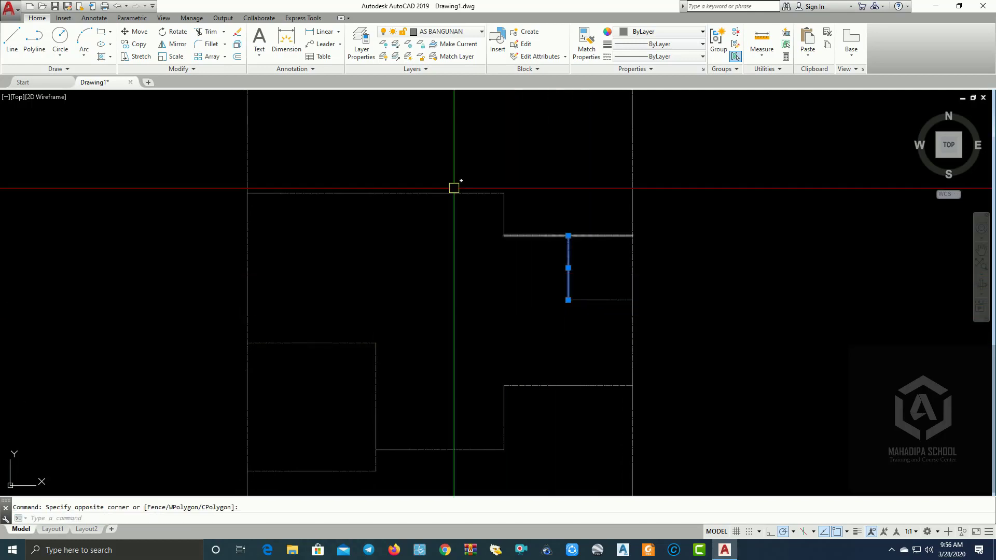
Copy the square's left side 1500 to the left, aligned to the upper step's corner
{"action": "left_click", "coordinate": [145, 53]}
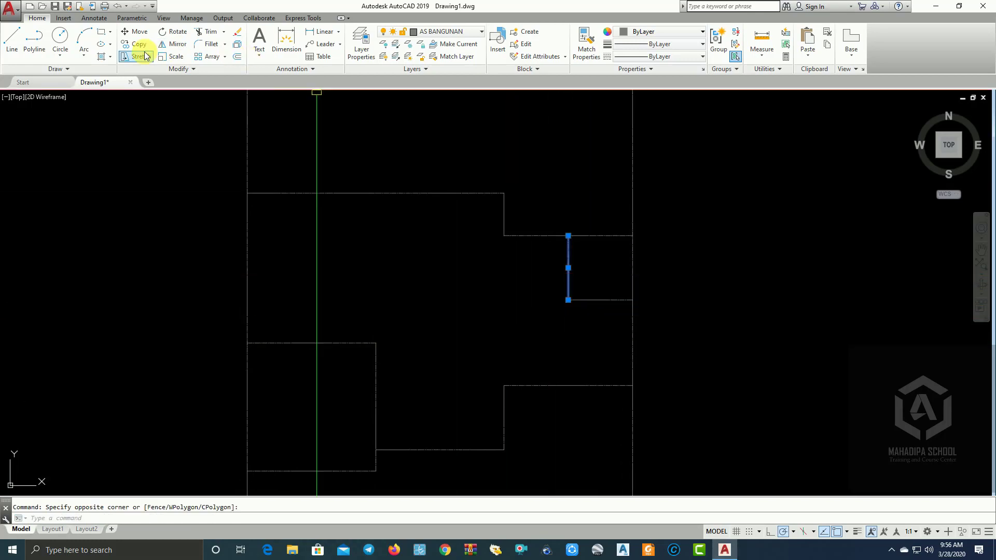
{"action": "left_click", "coordinate": [568, 236]}
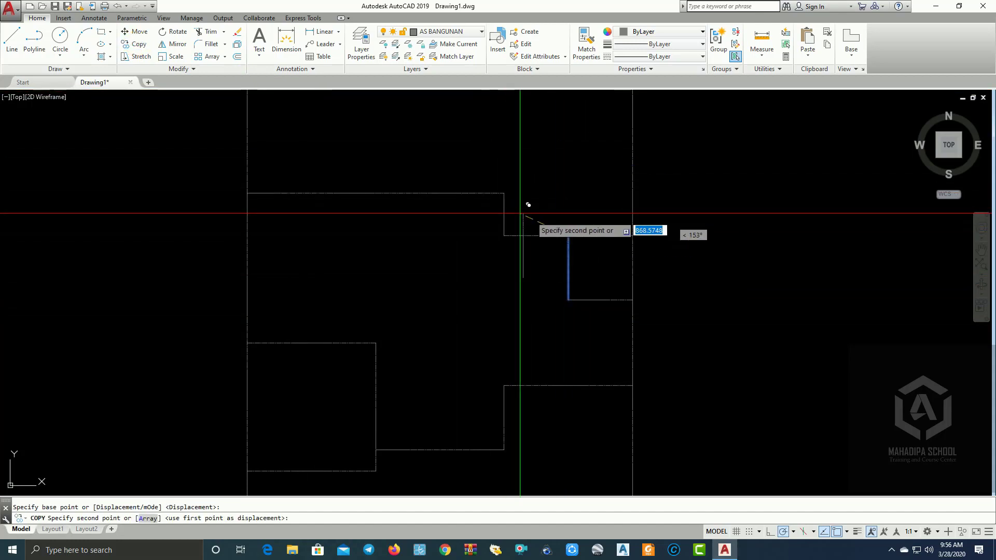
{"action": "left_click", "coordinate": [503, 236]}
{"action": "scroll", "coordinate": [395, 284], "scroll_direction": "down", "scroll_amount": 1}
{"action": "scroll", "coordinate": [410, 280], "scroll_direction": "down", "scroll_amount": 3}
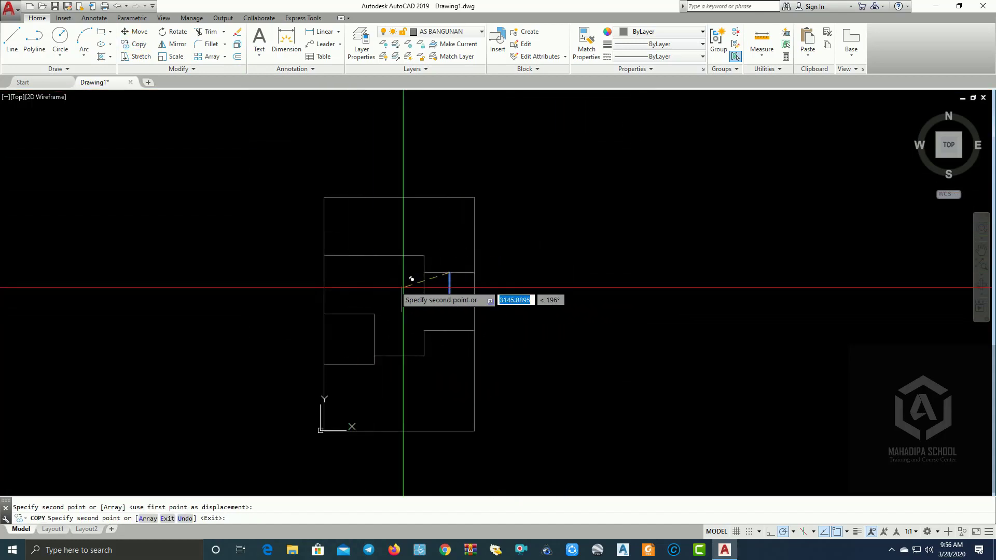
{"action": "key", "text": "Escape"}
{"action": "scroll", "coordinate": [541, 277], "scroll_direction": "up", "scroll_amount": 2}
{"action": "mouse_move", "coordinate": [540, 278]}
{"action": "middle_mouse_down"}
{"action": "mouse_move", "coordinate": [483, 260]}
{"action": "mouse_move", "coordinate": [498, 258]}
{"action": "middle_mouse_up"}
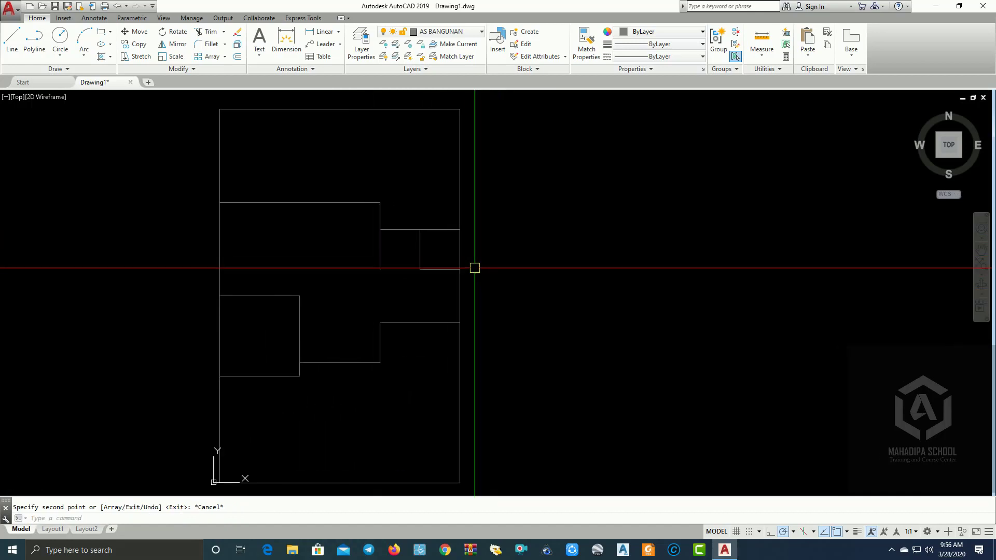
{"action": "mouse_move", "coordinate": [533, 289]}
{"action": "middle_mouse_down"}
{"action": "mouse_move", "coordinate": [617, 304]}
{"action": "mouse_move", "coordinate": [540, 309]}
{"action": "mouse_move", "coordinate": [527, 297]}
{"action": "mouse_move", "coordinate": [640, 273]}
{"action": "mouse_move", "coordinate": [660, 304]}
{"action": "mouse_move", "coordinate": [636, 284]}
{"action": "mouse_move", "coordinate": [563, 289]}
{"action": "mouse_move", "coordinate": [602, 273]}
{"action": "mouse_move", "coordinate": [595, 310]}
{"action": "middle_mouse_up"}
{"action": "scroll", "coordinate": [616, 275], "scroll_direction": "down", "scroll_amount": 2}
{"action": "scroll", "coordinate": [604, 273], "scroll_direction": "up", "scroll_amount": 2}
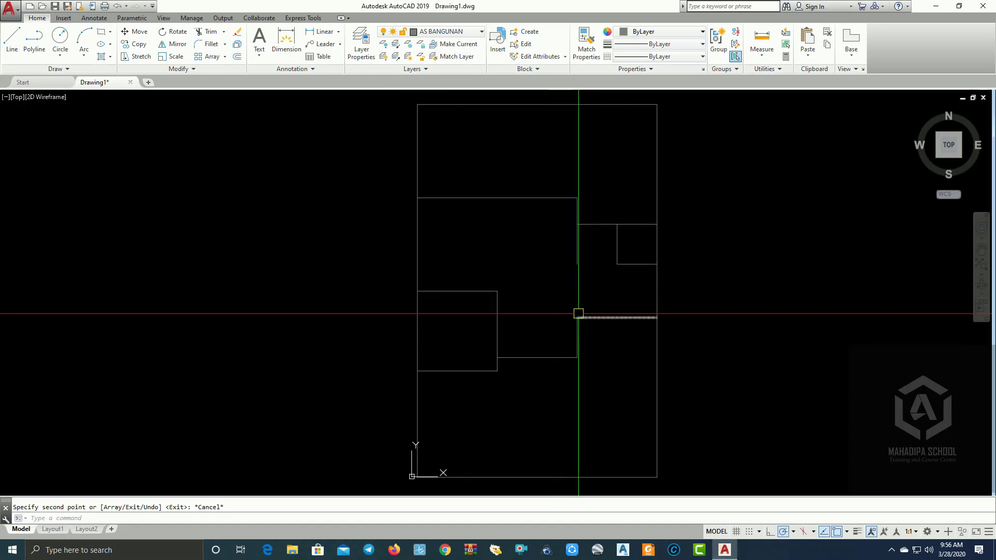
Draw a line from the lower step corner 1500 down, then left and up to the existing line
{"action": "middle_click_drag", "start_coordinate": [522, 369], "coordinate": [521, 338]}
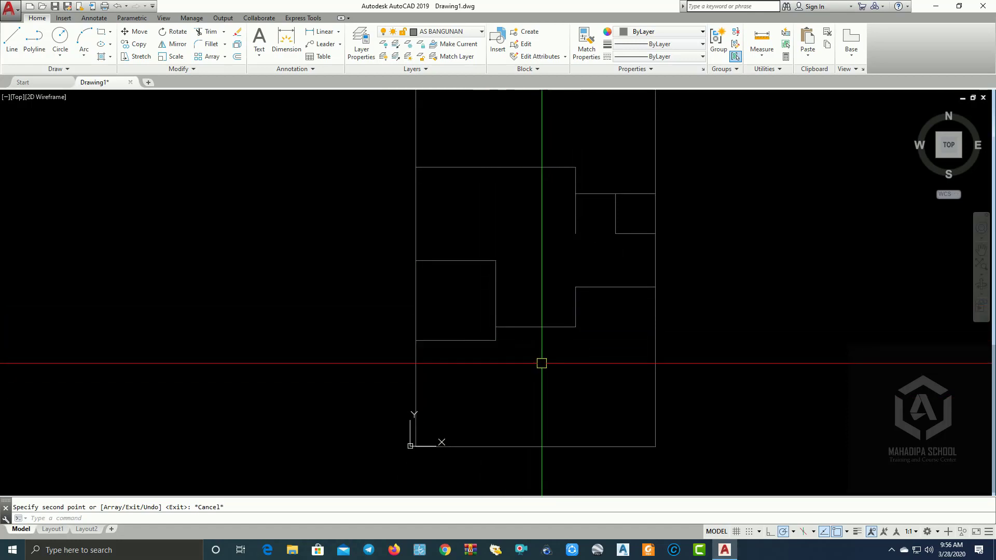
{"action": "type", "text": "l"}
{"action": "key", "text": "Return"}
{"action": "left_click", "coordinate": [576, 327]}
{"action": "type", "text": "1500"}
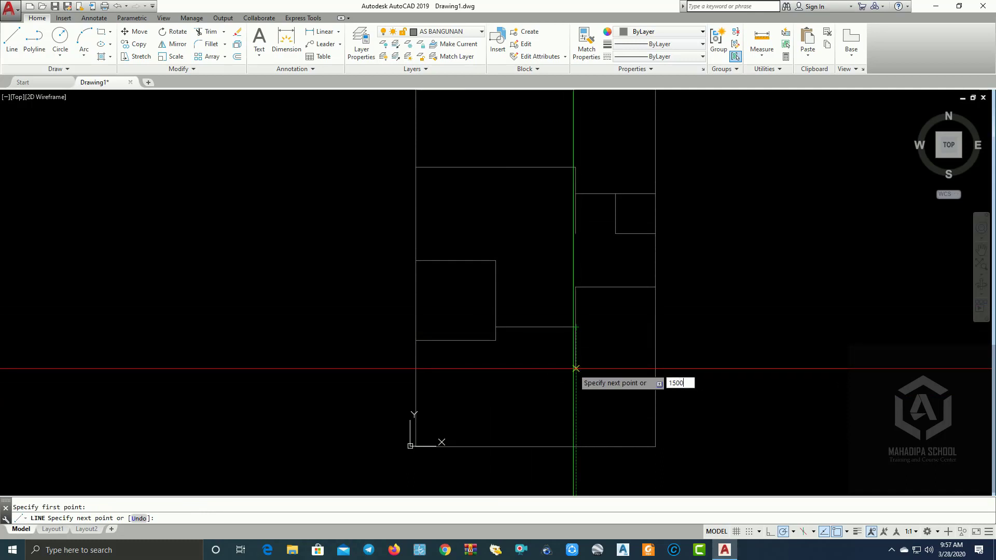
{"action": "key", "text": "Return"}
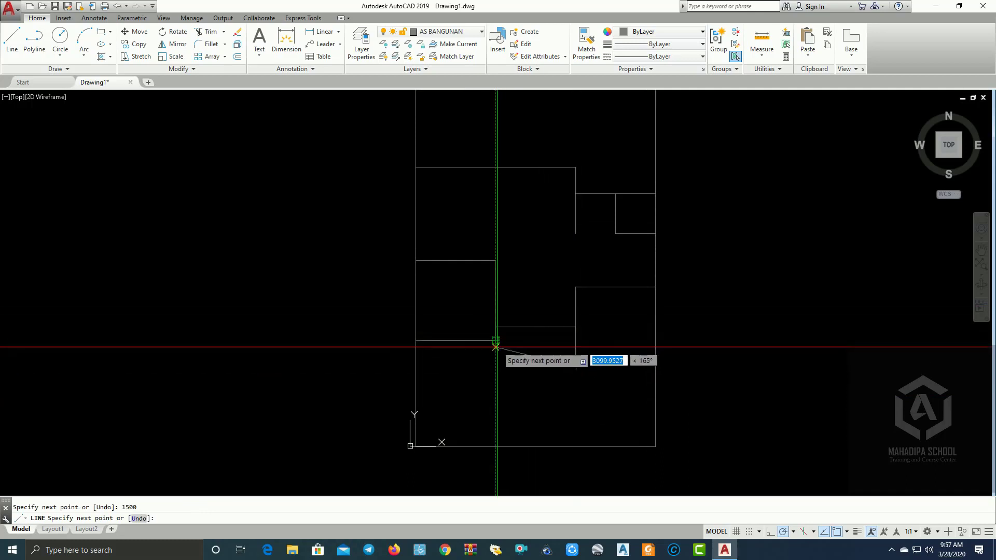
{"action": "left_click", "coordinate": [495, 367]}
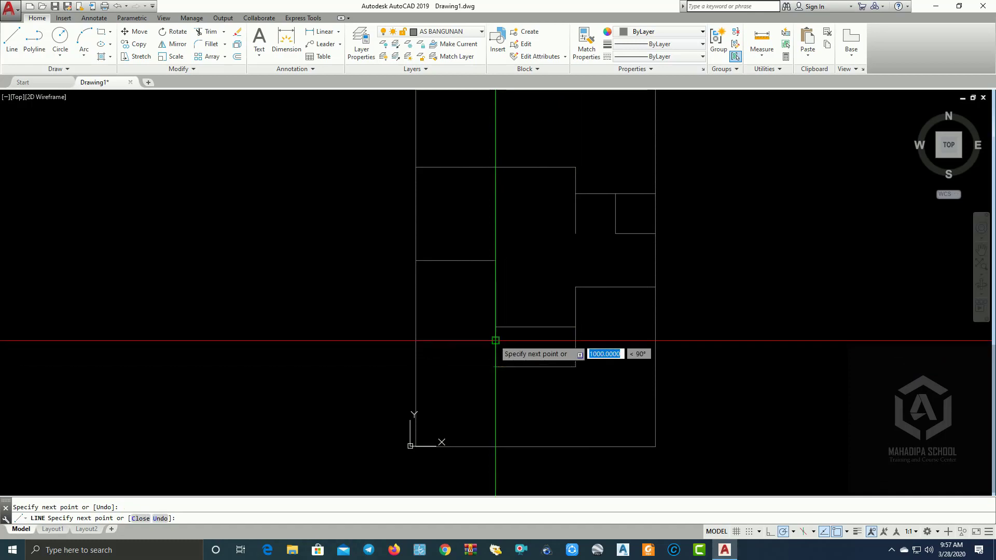
{"action": "left_click", "coordinate": [495, 340]}
{"action": "key", "text": "Return"}
{"action": "middle_click_drag", "start_coordinate": [509, 305], "coordinate": [509, 360]}
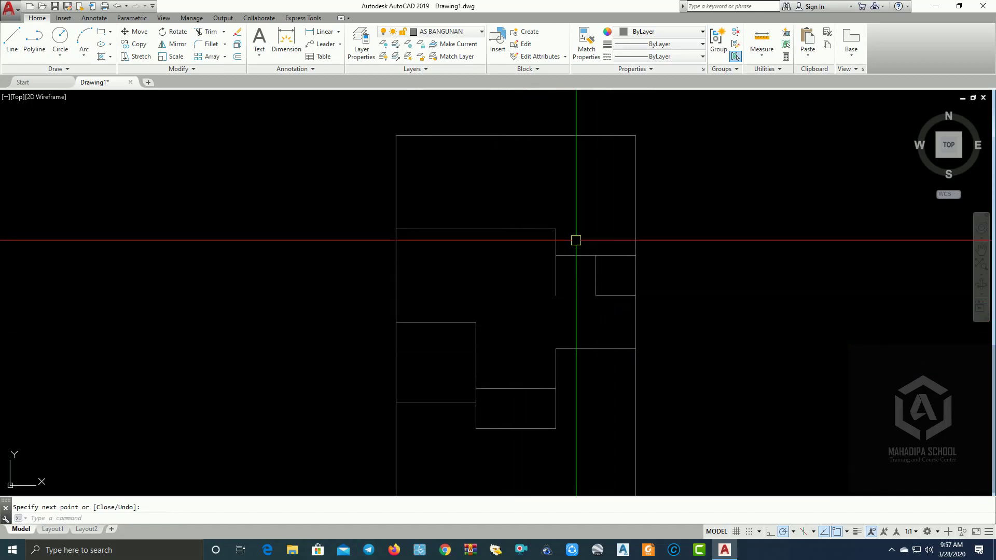
{"action": "scroll", "coordinate": [323, 188], "scroll_direction": "down", "scroll_amount": 2}
{"action": "scroll", "coordinate": [418, 196], "scroll_direction": "up", "scroll_amount": 2}
{"action": "middle_click_drag", "start_coordinate": [417, 195], "coordinate": [529, 202]}
{"action": "middle_click_drag", "start_coordinate": [642, 233], "coordinate": [651, 231]}
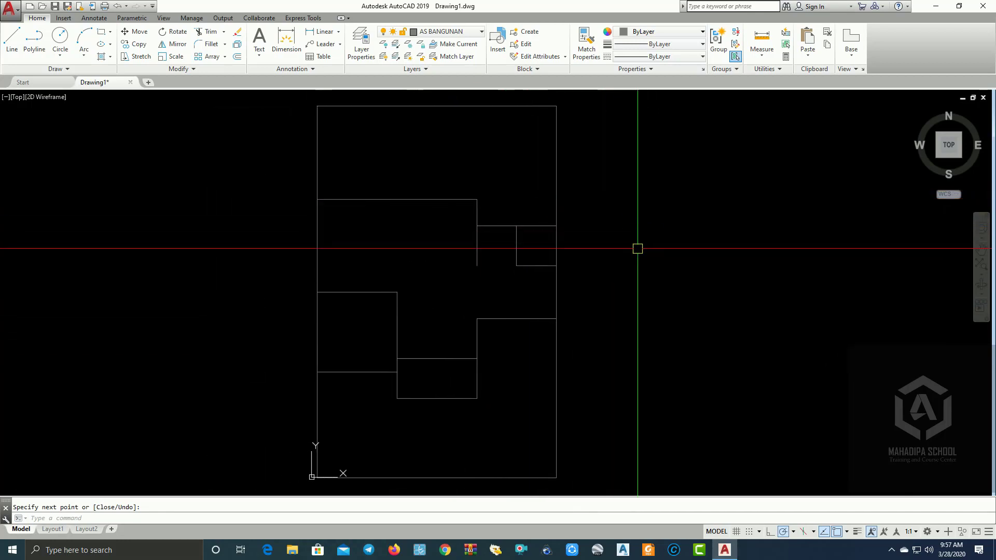